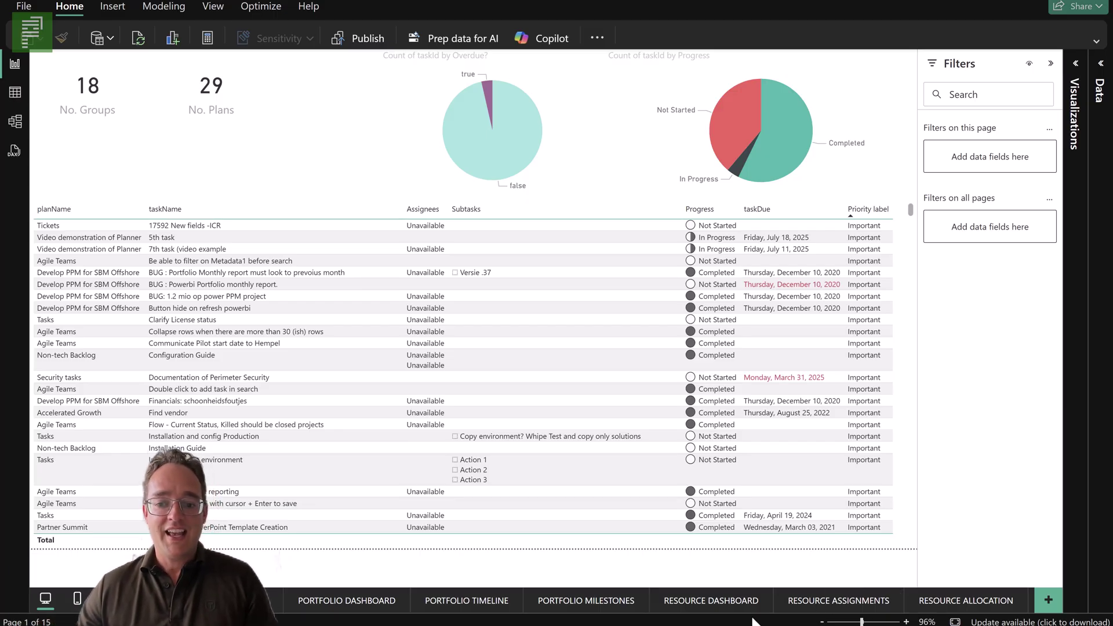
View the Resource Dashboard report page, and return to the Planner data page.
click(732, 600)
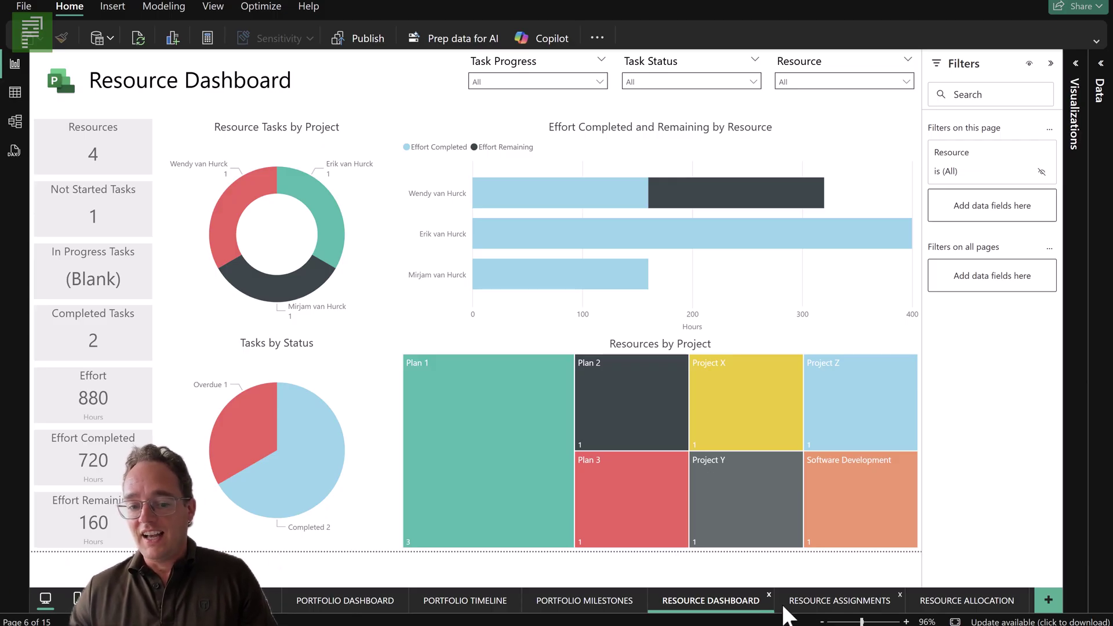
click(174, 600)
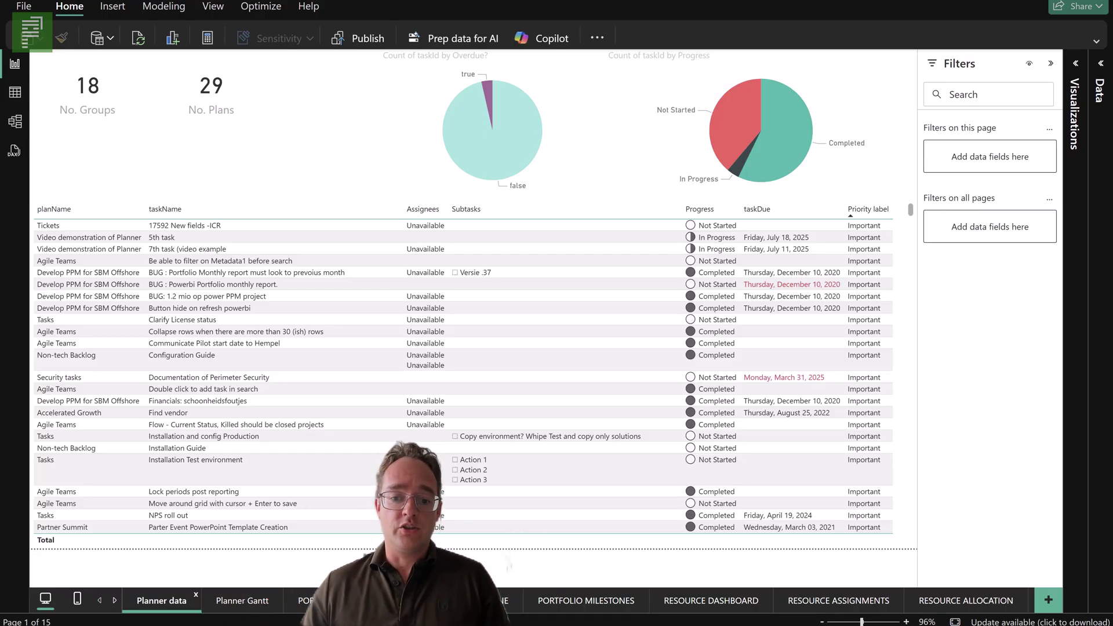
Switch to the Planner flow in Power Apps and expand the For each group loop to review its nested actions.
key(alt+Tab)
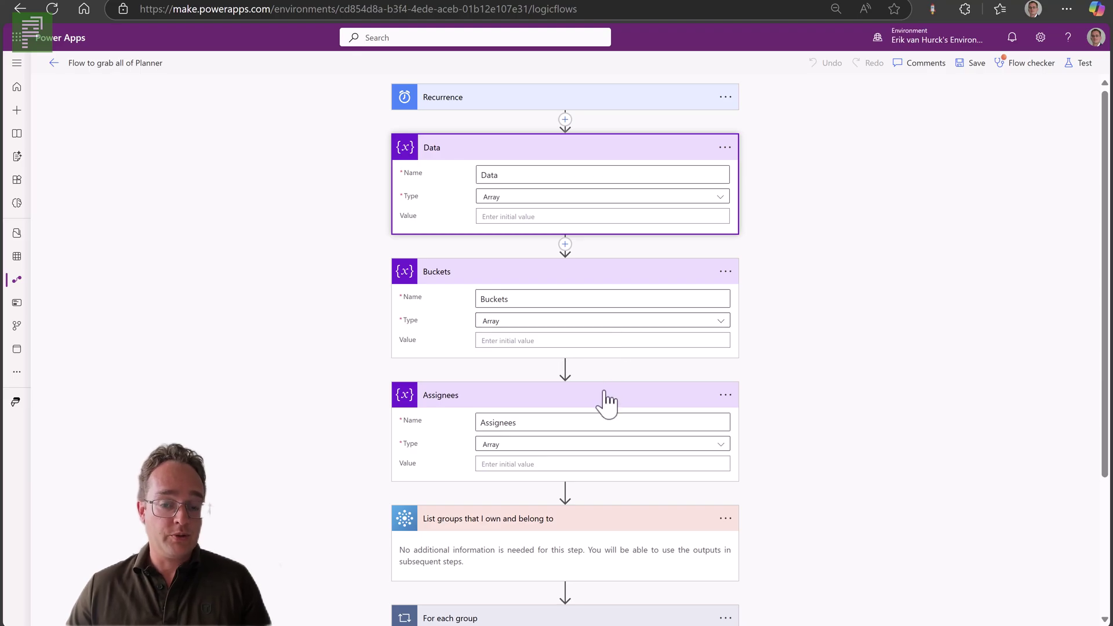
scroll(597, 418, down, 3)
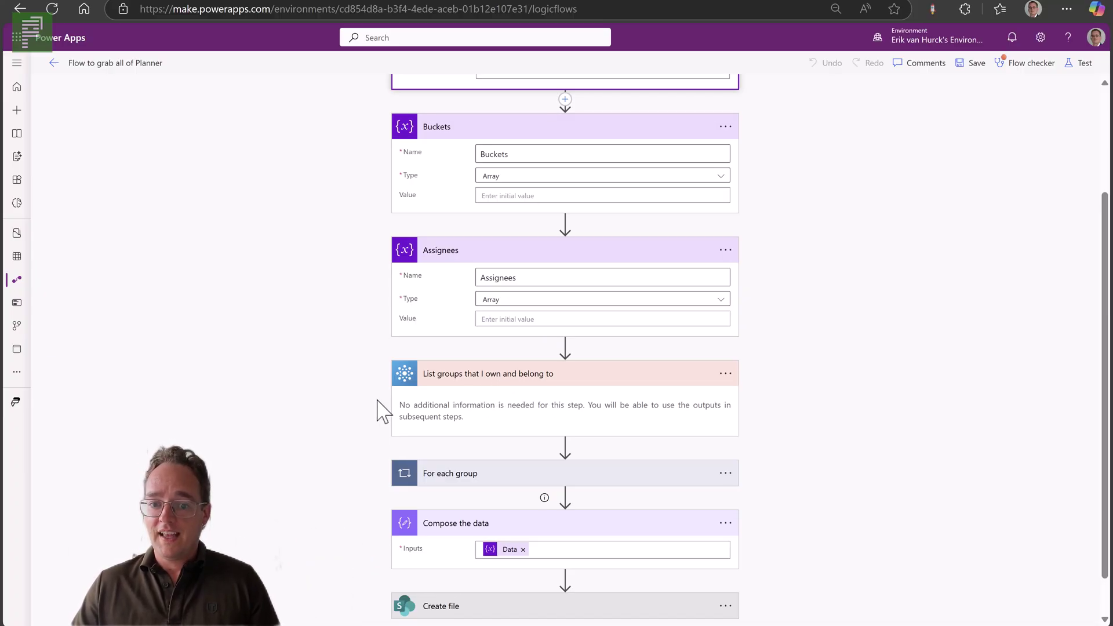
scroll(384, 411, down, 2)
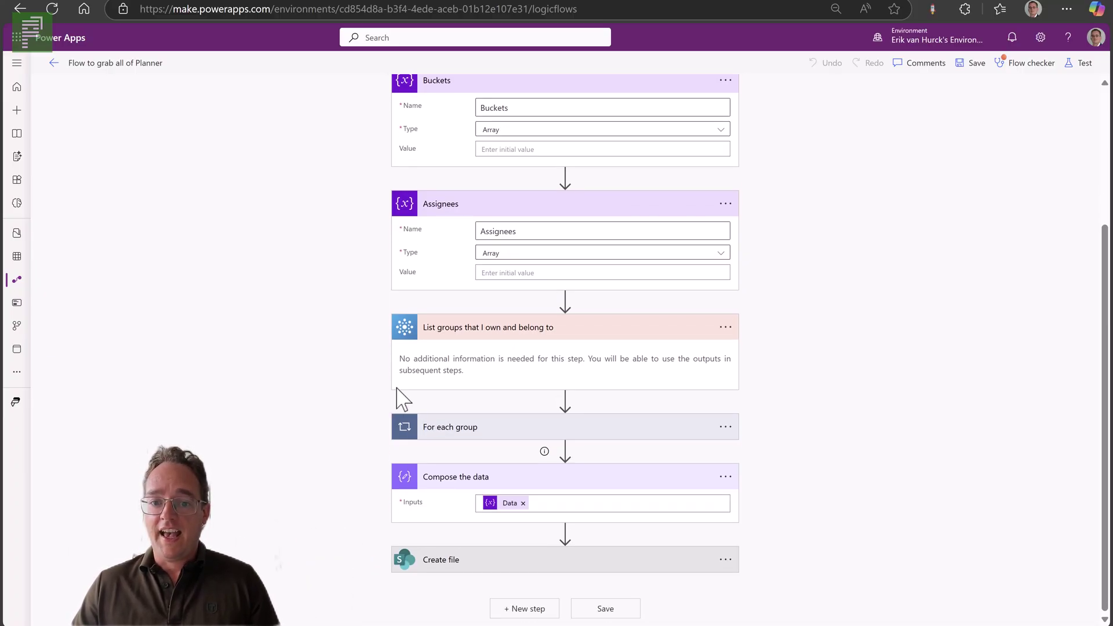
click(444, 427)
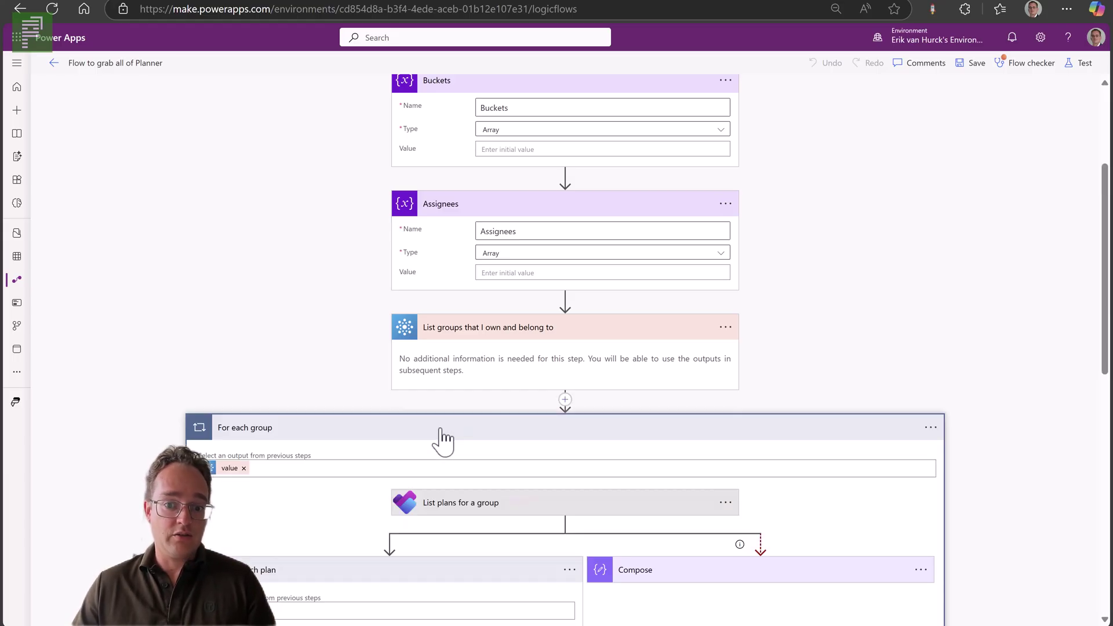
scroll(455, 522, down, 3)
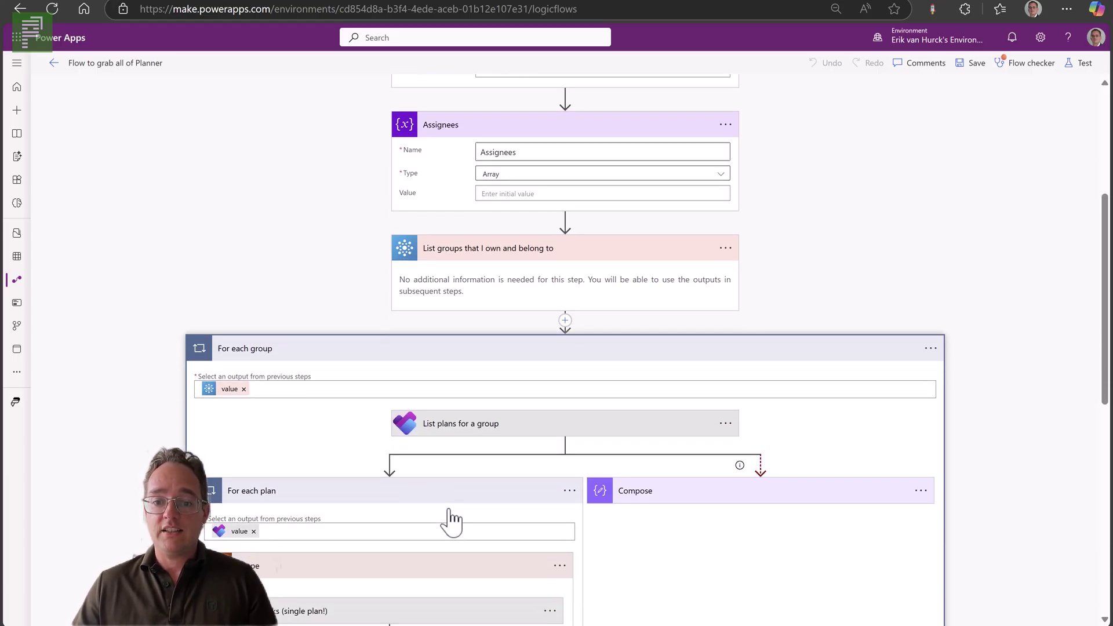
scroll(289, 455, down, 3)
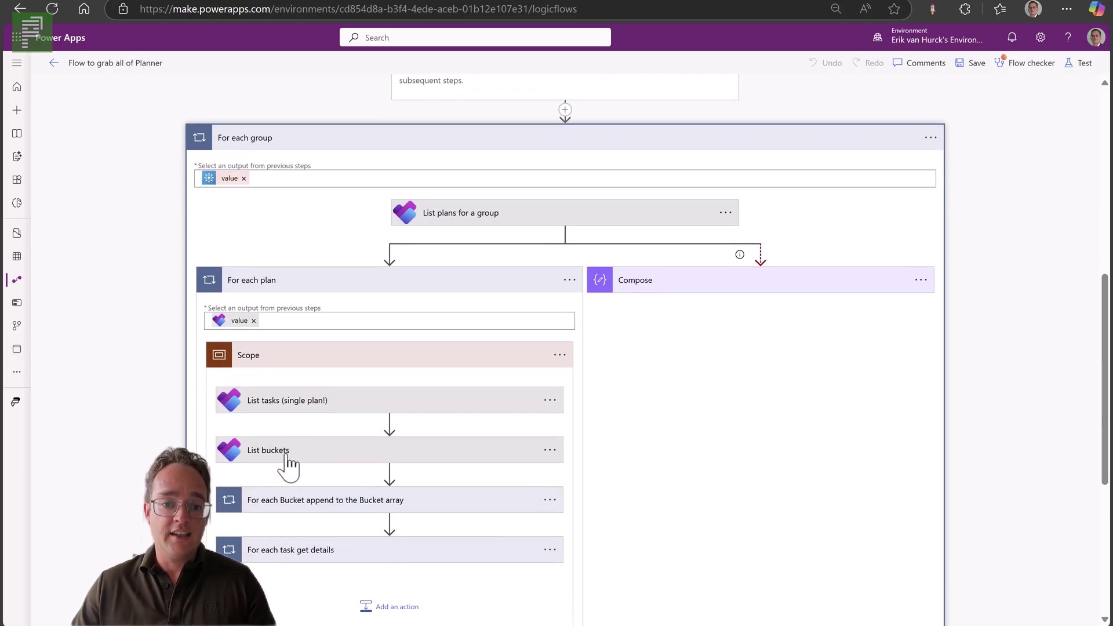
Expand the "For each task get details" loop to review its actions, and collapse it again.
click(298, 551)
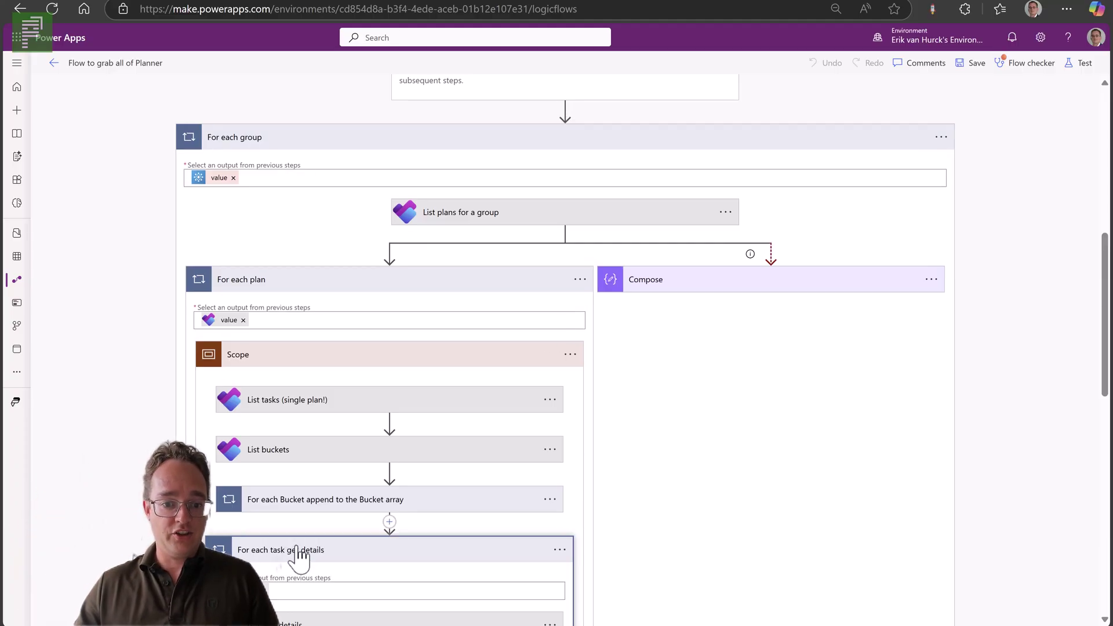
scroll(293, 524, down, 5)
scroll(279, 505, down, 1)
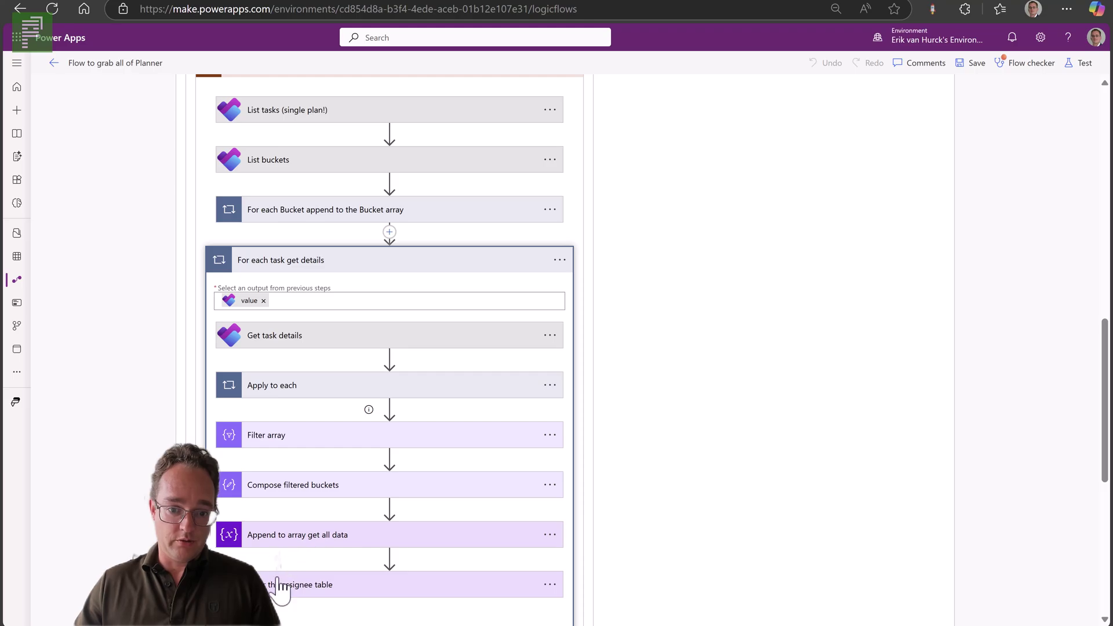
click(351, 269)
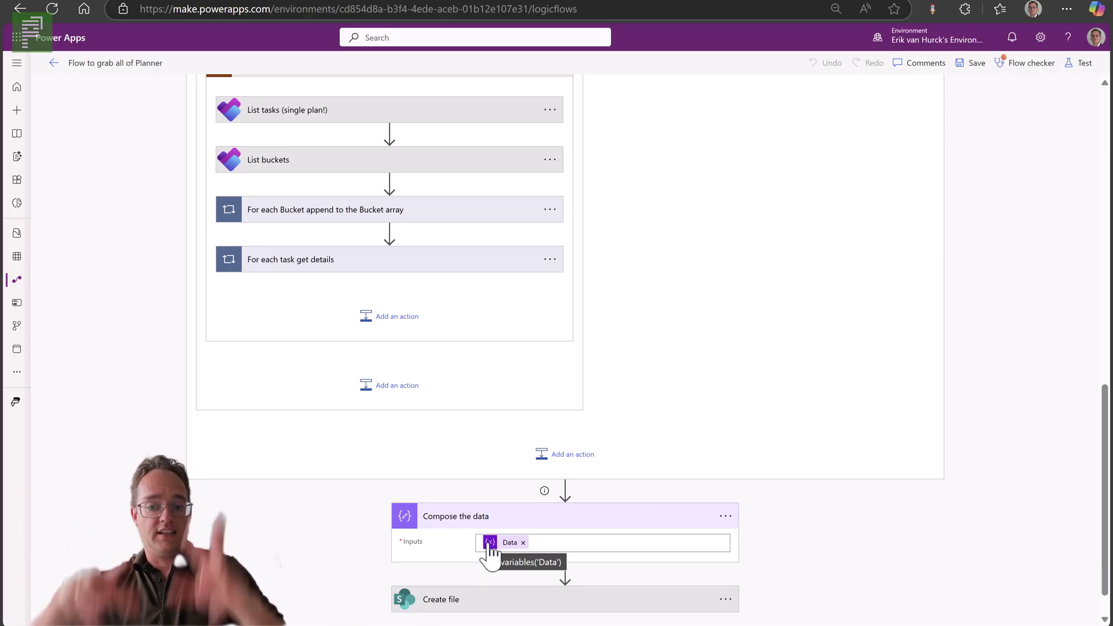
Inspect the settings of the SharePoint Create file action, and collapse both it and the Compose the data action.
scroll(487, 546, down, 1)
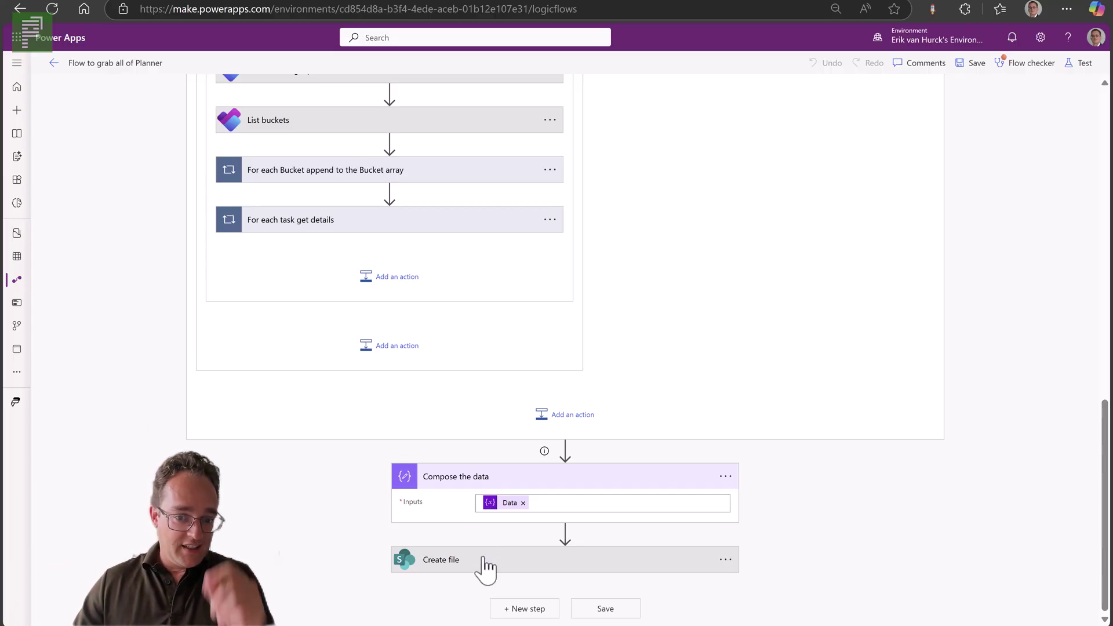
click(488, 567)
scroll(484, 566, down, 3)
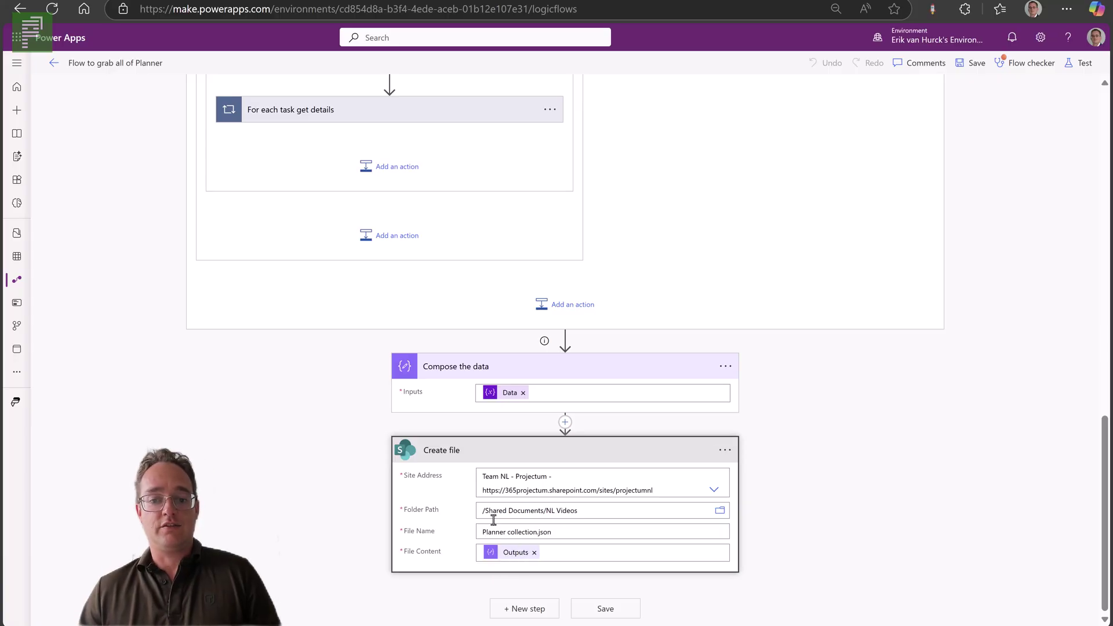
click(481, 463)
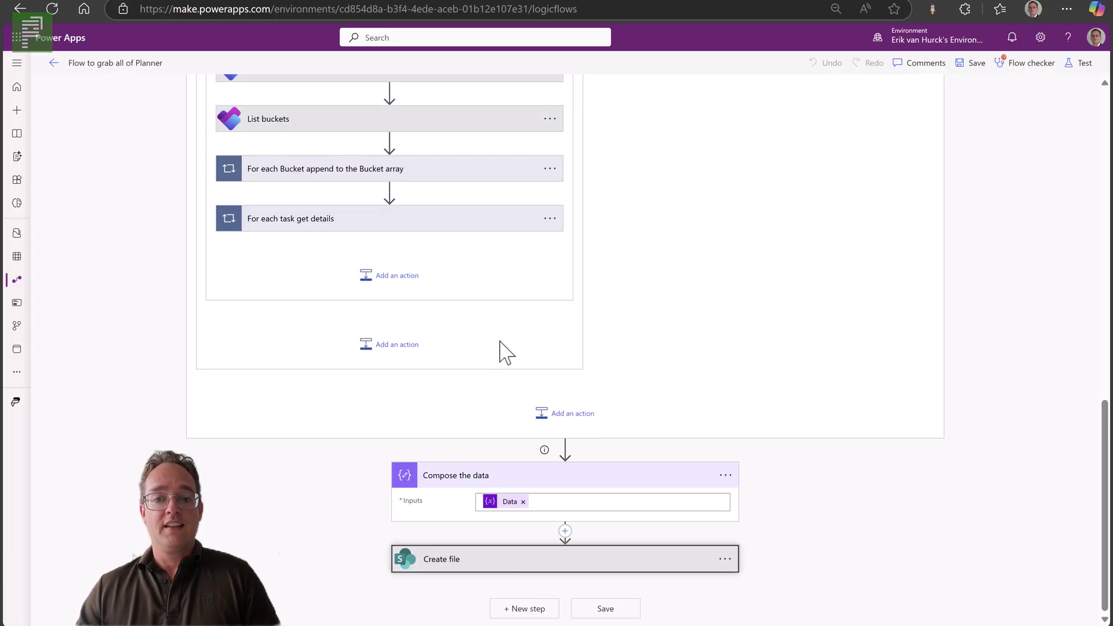
click(502, 478)
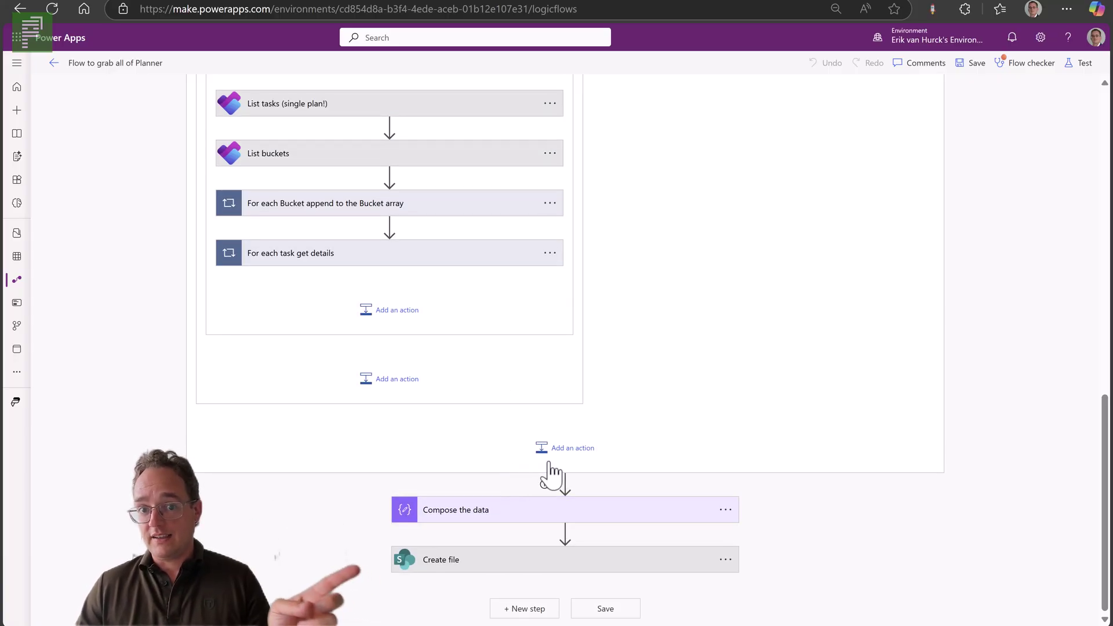
Collapse the For each group loop and switch to the Assignments detail report in Power BI Desktop.
scroll(651, 427, up, 10)
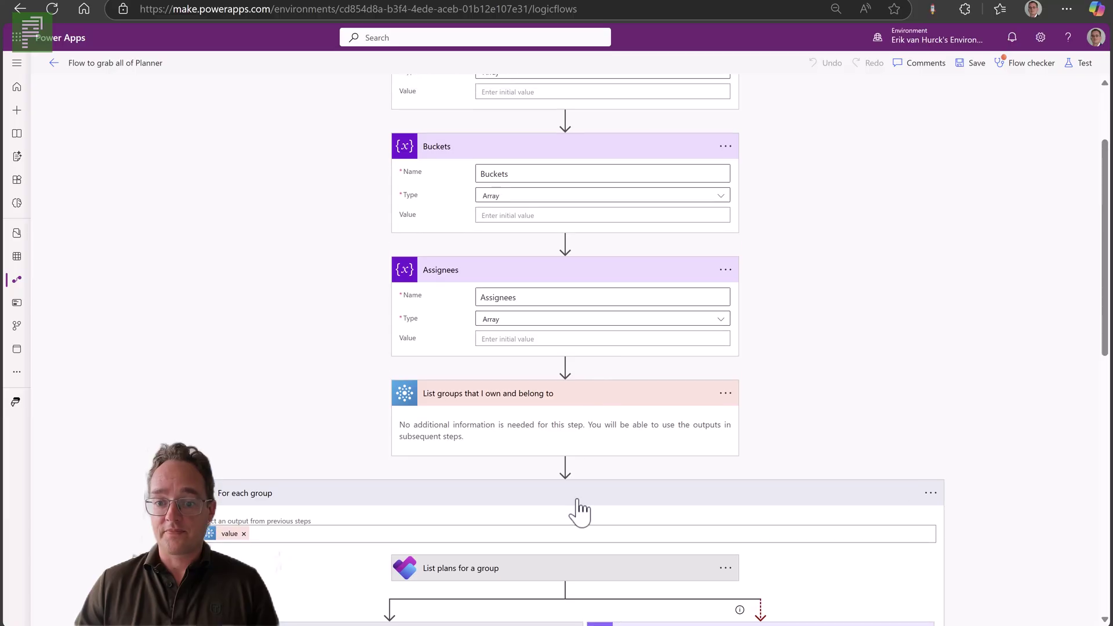
click(597, 490)
scroll(743, 457, up, 2)
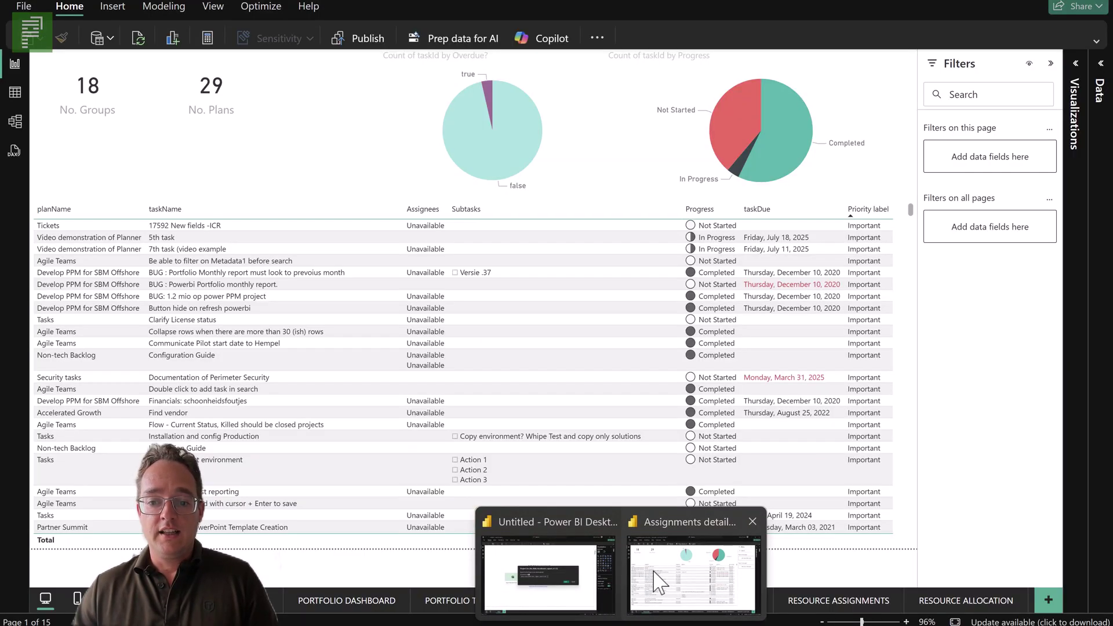
click(696, 574)
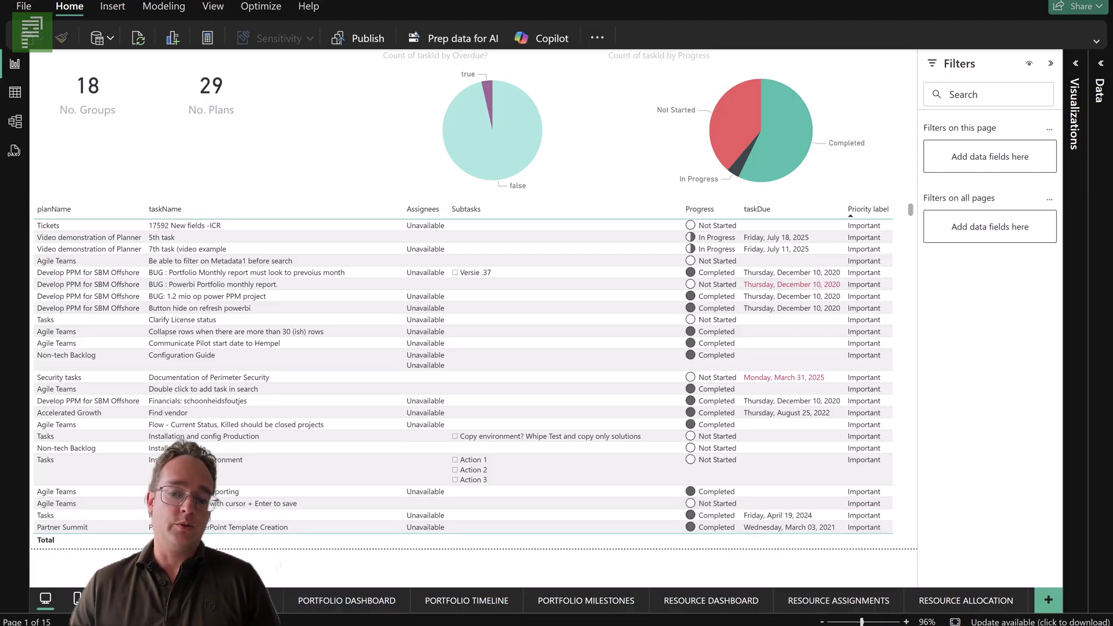
click(492, 618)
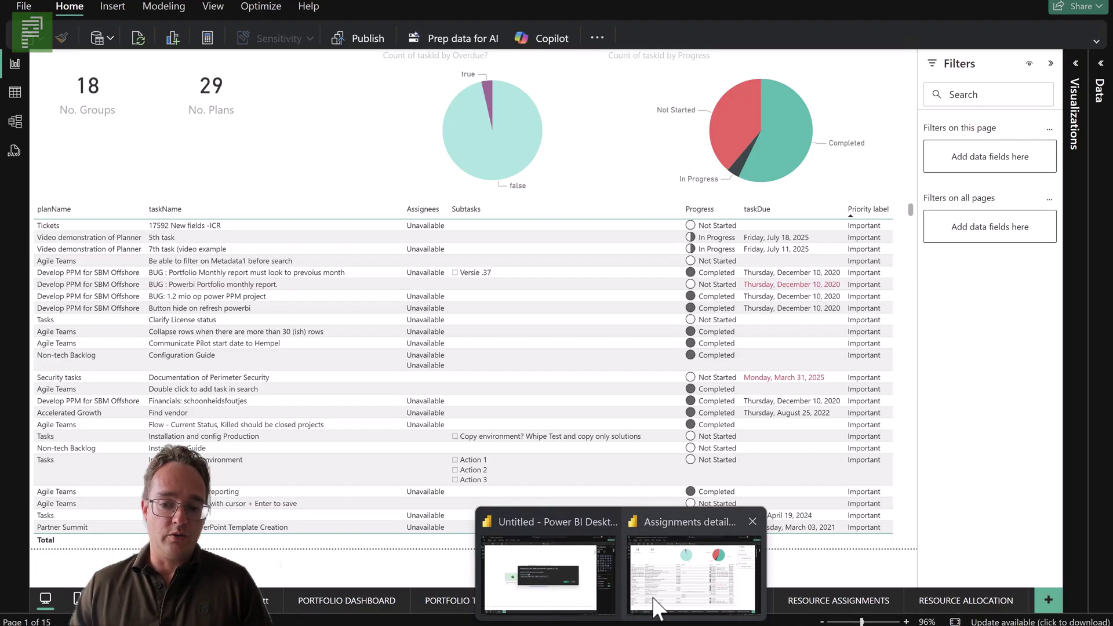
click(653, 600)
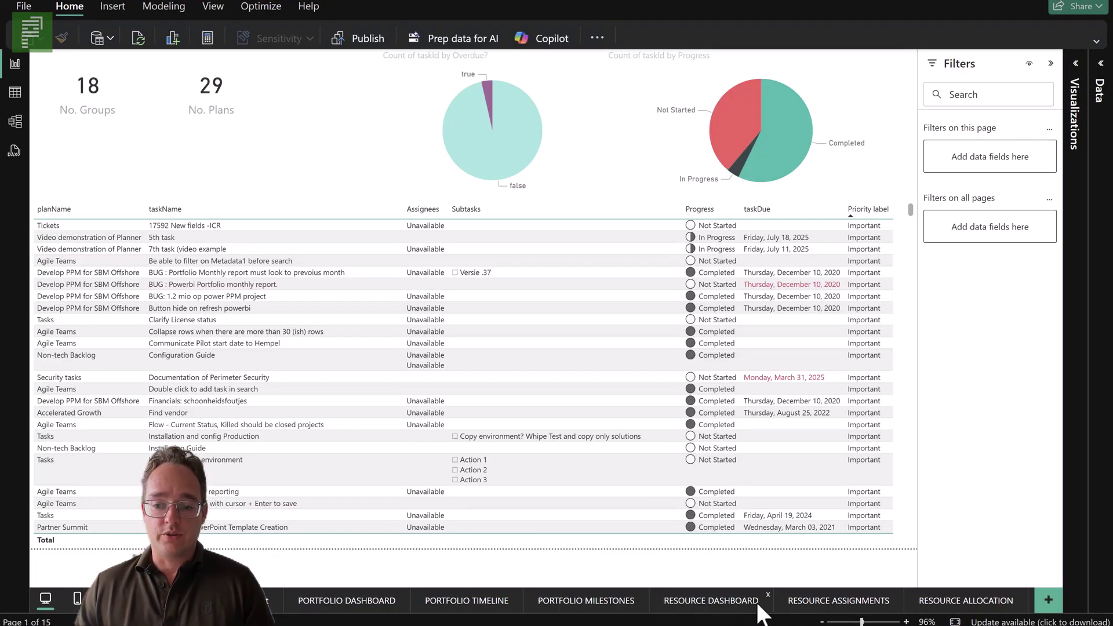
View the Resource Dashboard, Resource Assignments and Resource Allocation report pages.
click(707, 603)
click(804, 603)
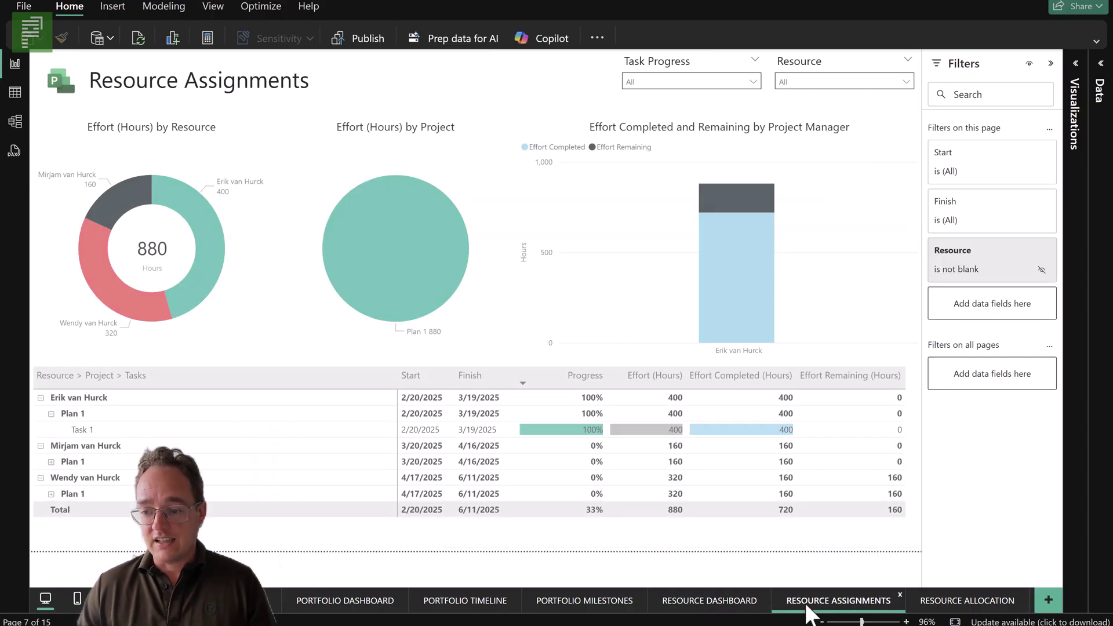
click(949, 603)
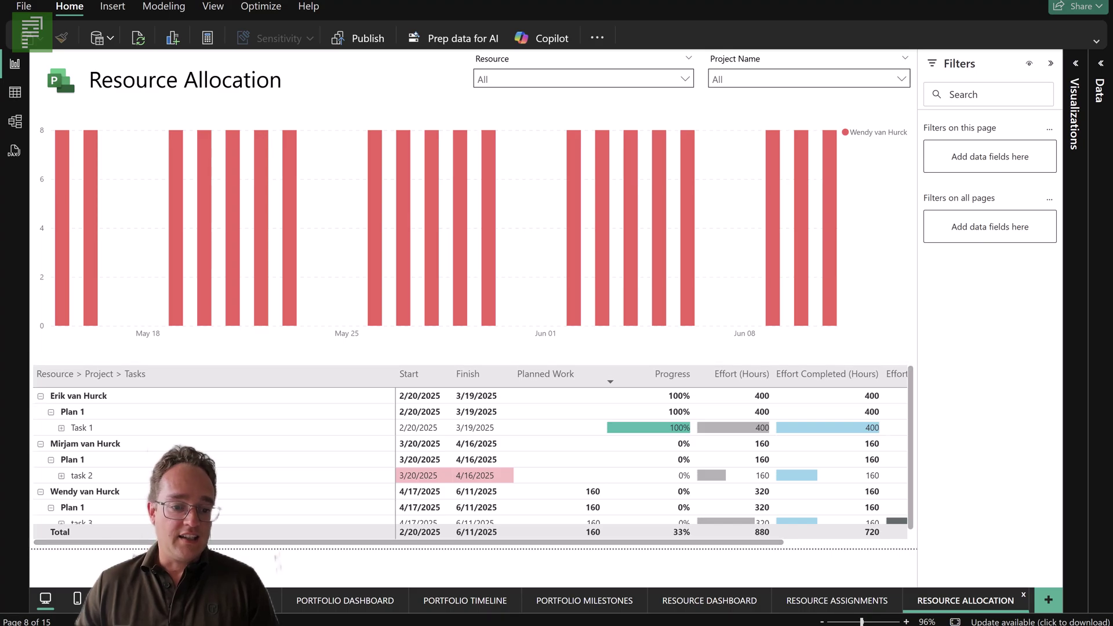
Filter the My Work report page by individual resources one at a time, and clear the Resource filter.
scroll(533, 603, down, 5)
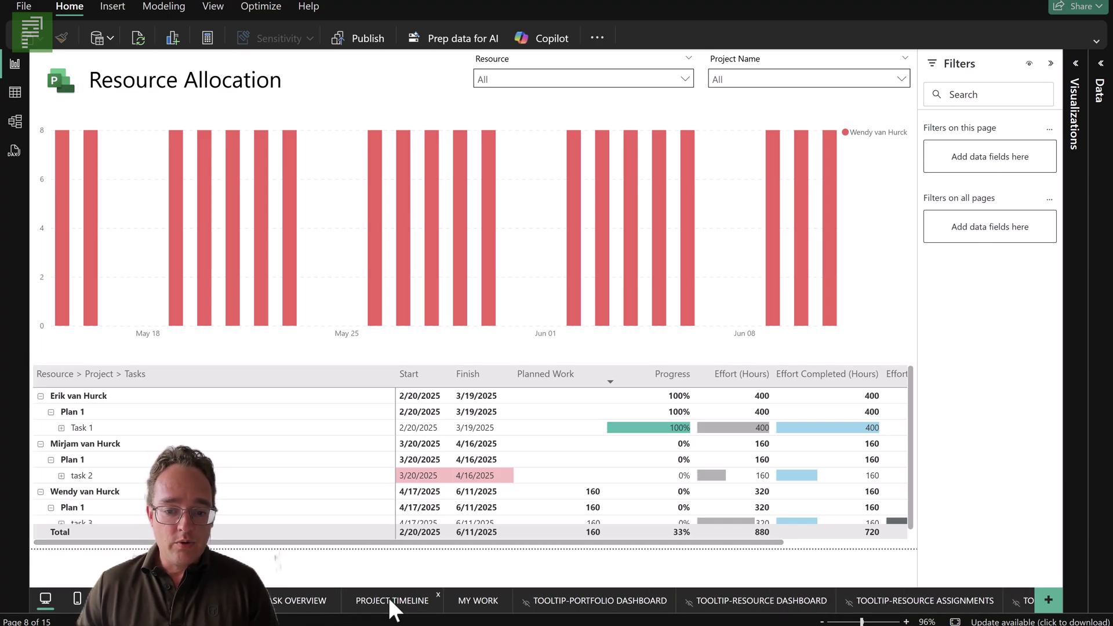
click(479, 603)
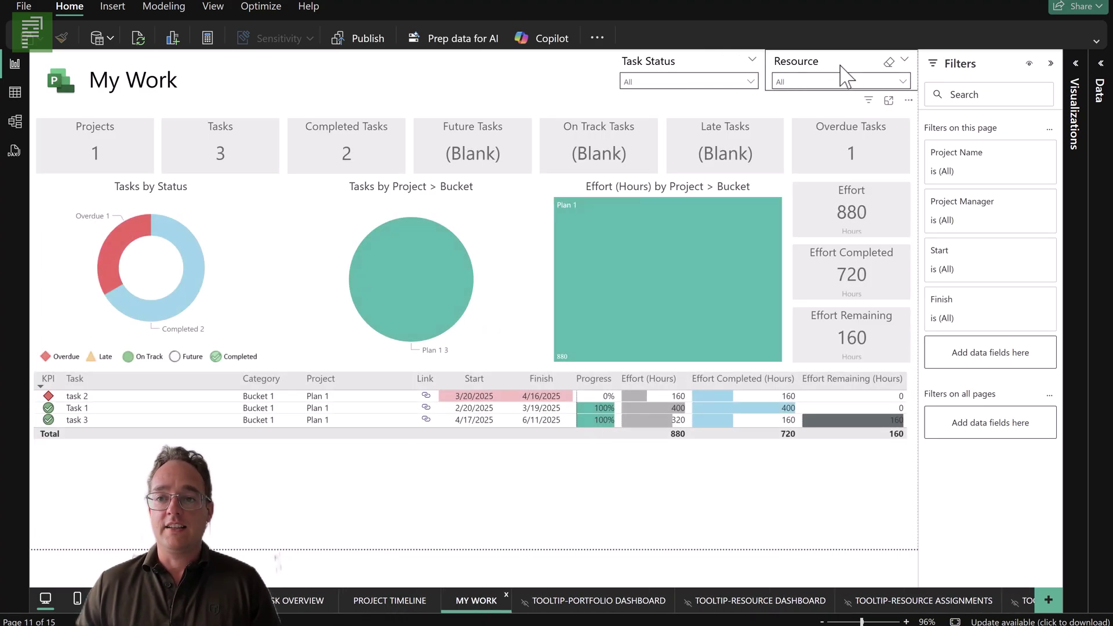
click(841, 84)
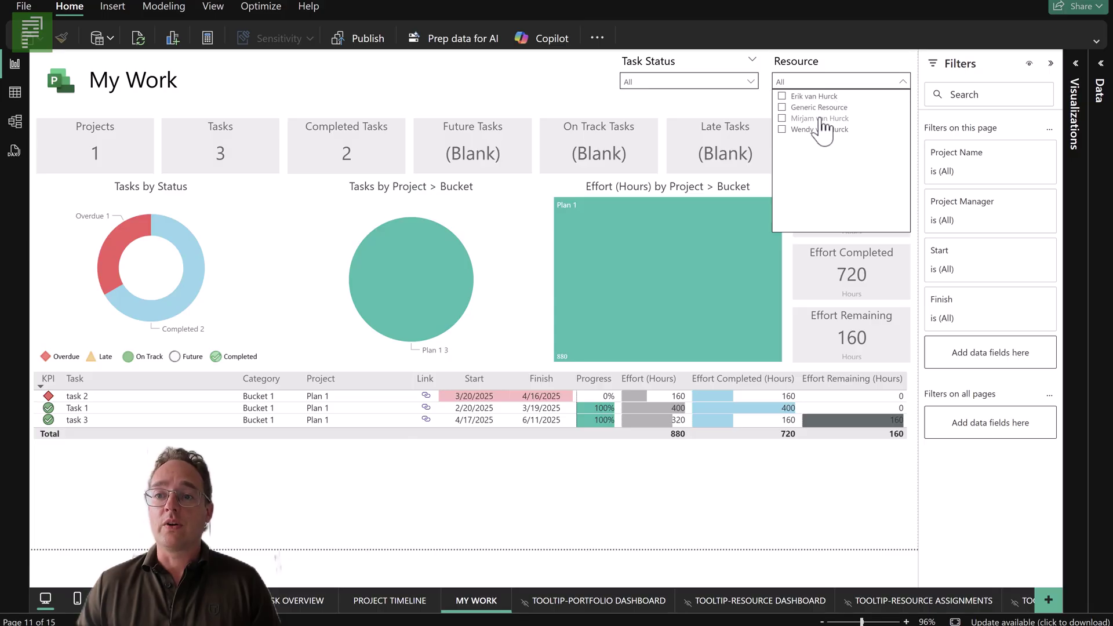
click(815, 96)
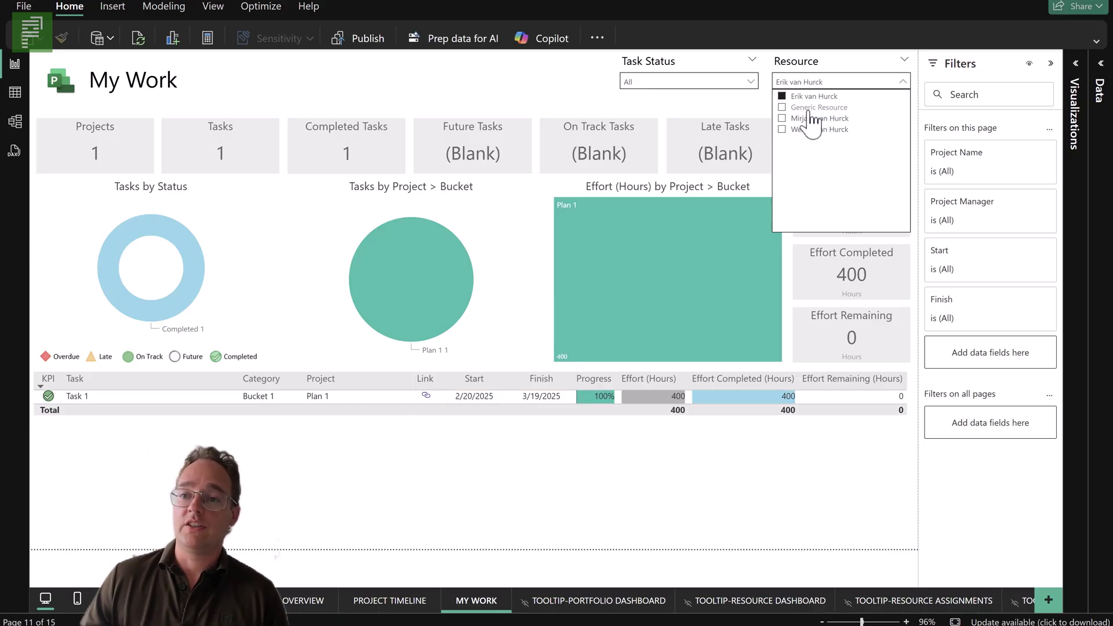
click(812, 118)
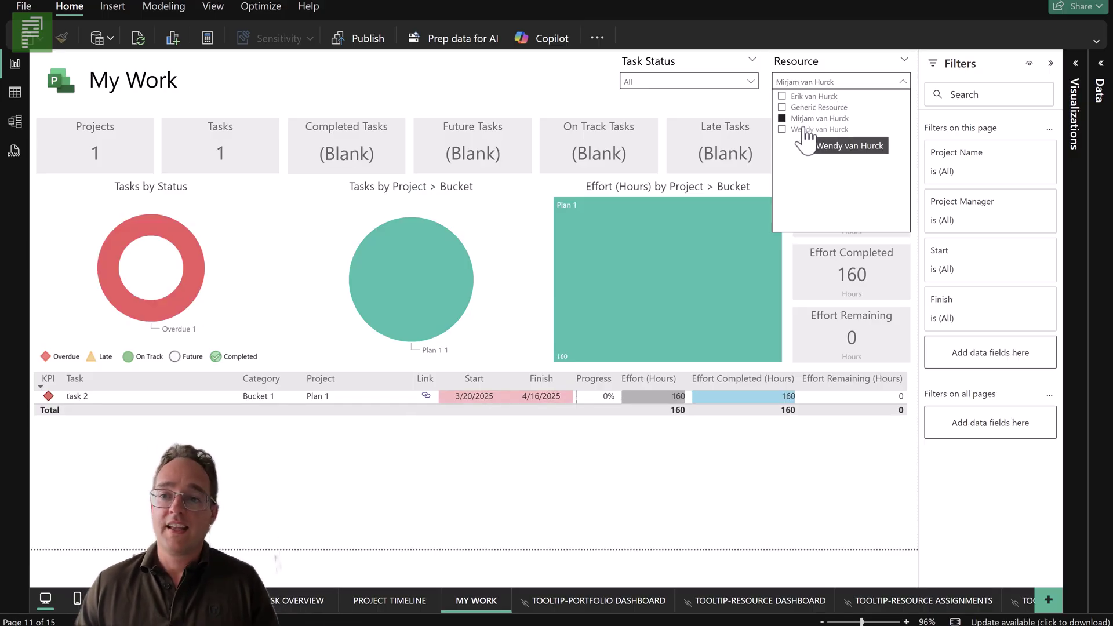
click(804, 130)
click(806, 130)
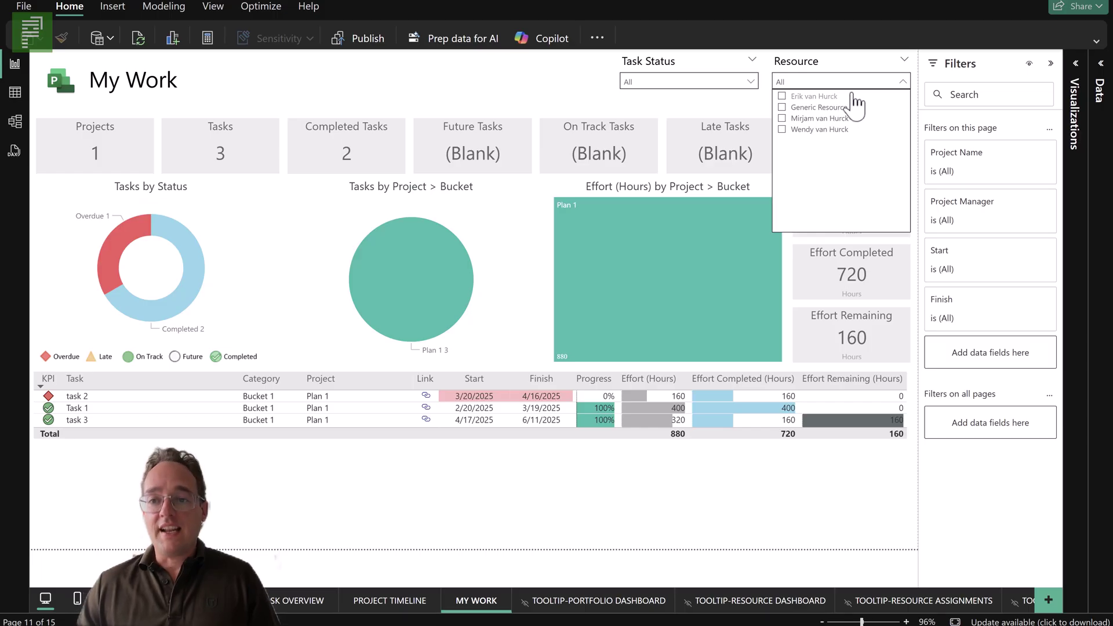
click(887, 84)
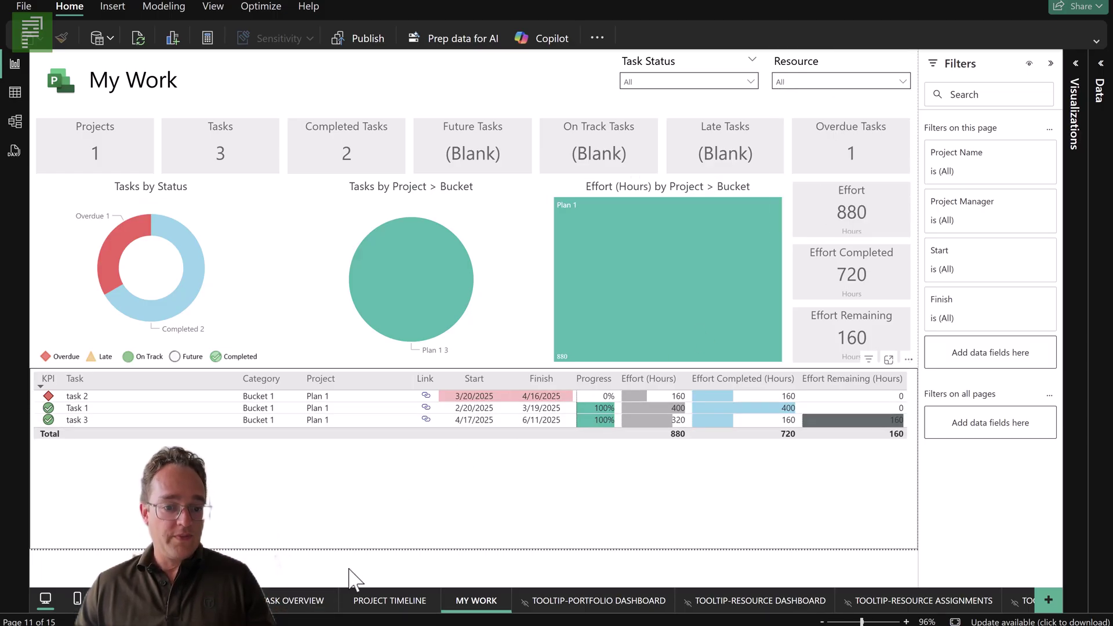
Return to the Planner data report page.
scroll(406, 601, left, 3)
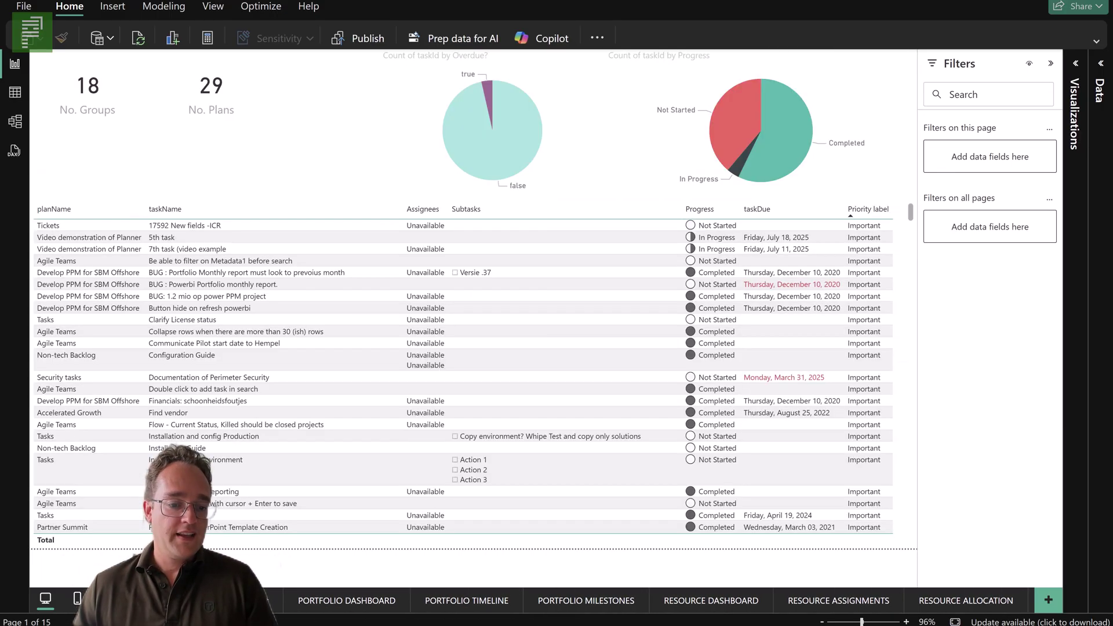
click(220, 601)
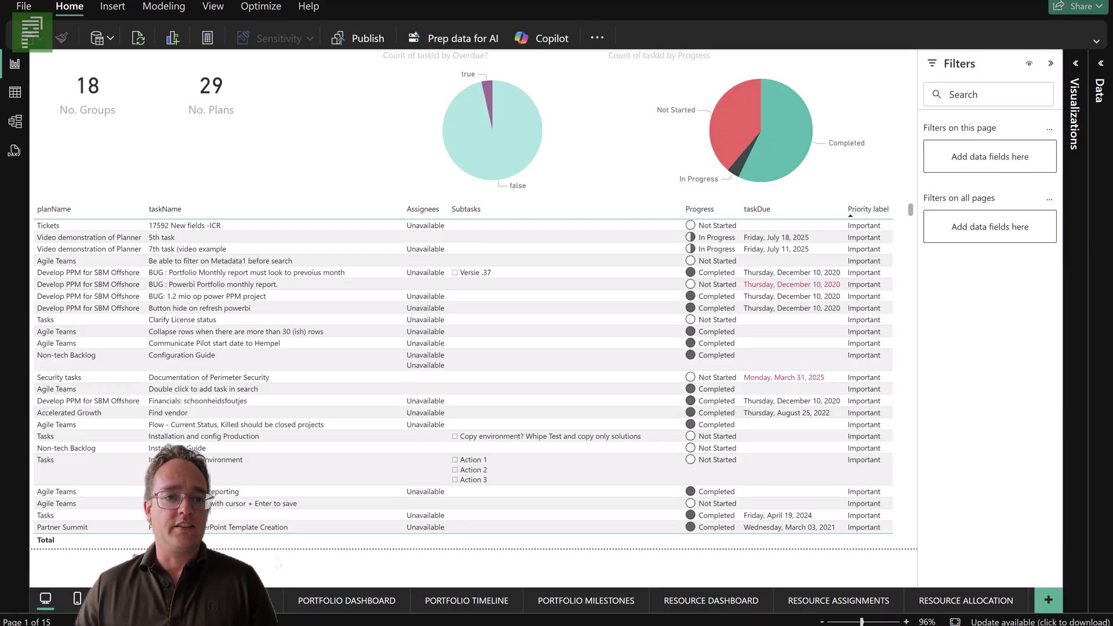
Show the Planner table diagram in the model view and collapse the Properties pane to make room for it.
click(14, 123)
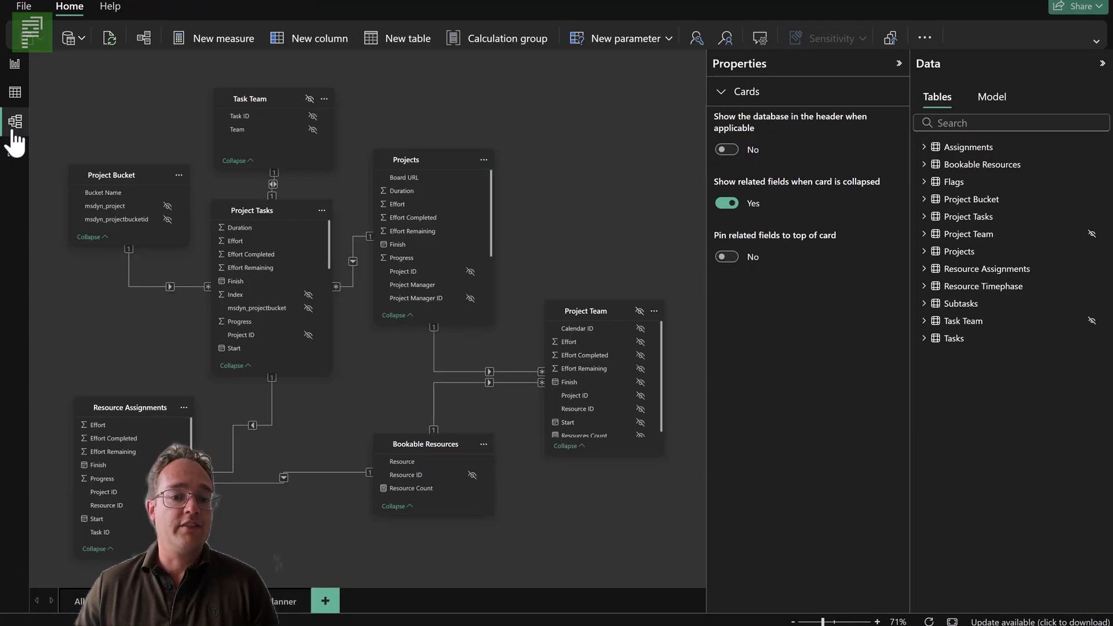
click(277, 609)
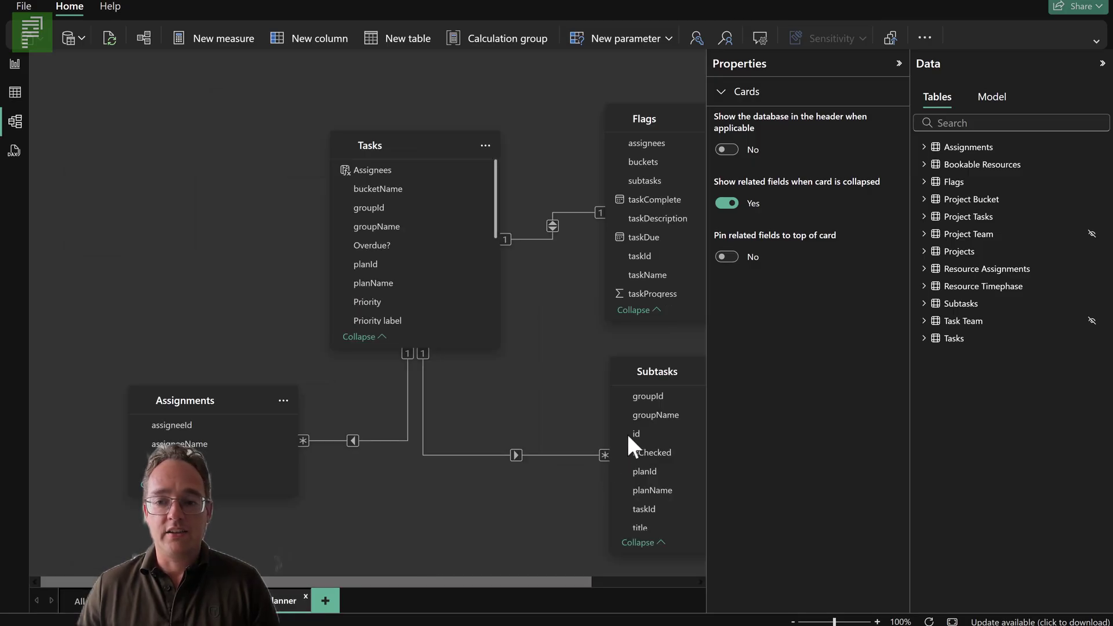
drag(714, 346, 741, 348)
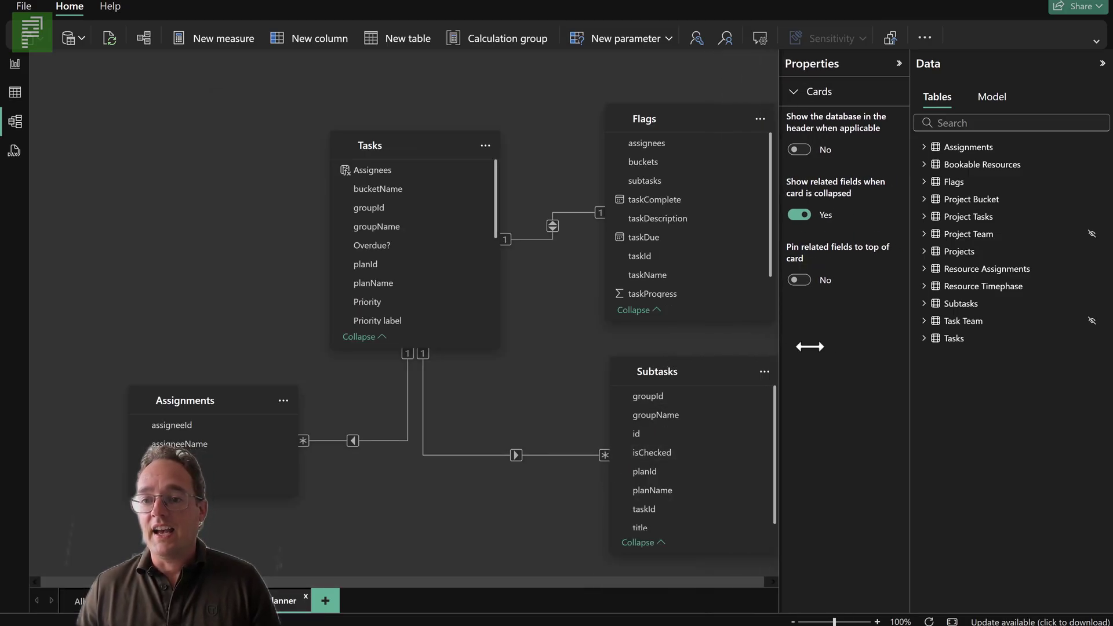
click(899, 63)
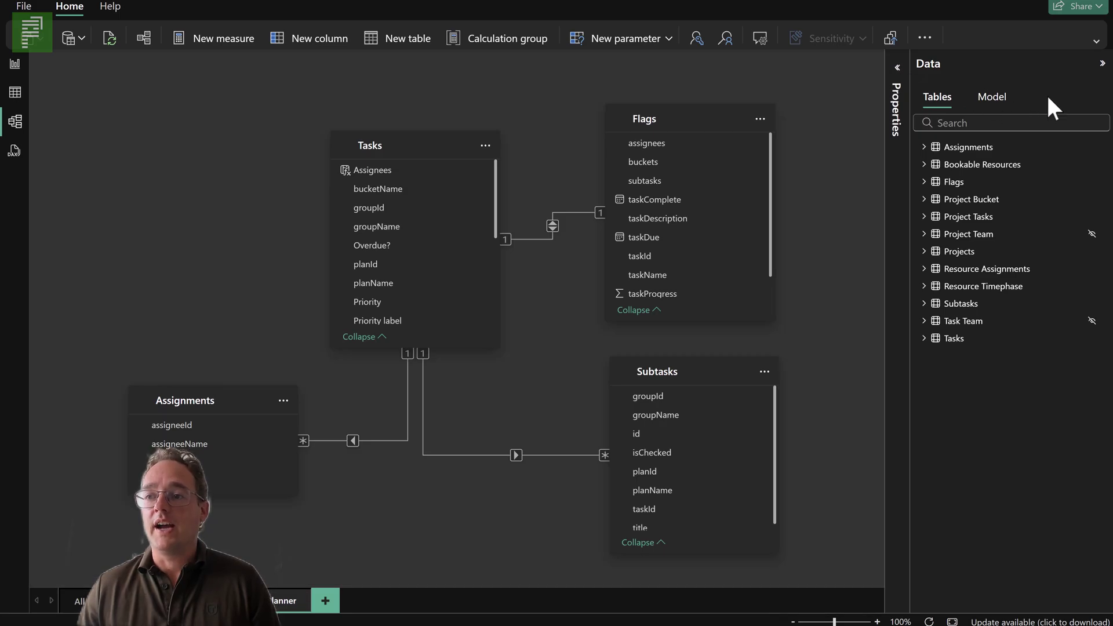
Examine the project table relationships with the Data pane collapsed, check the Assignments table data, and return to the report view.
click(1103, 64)
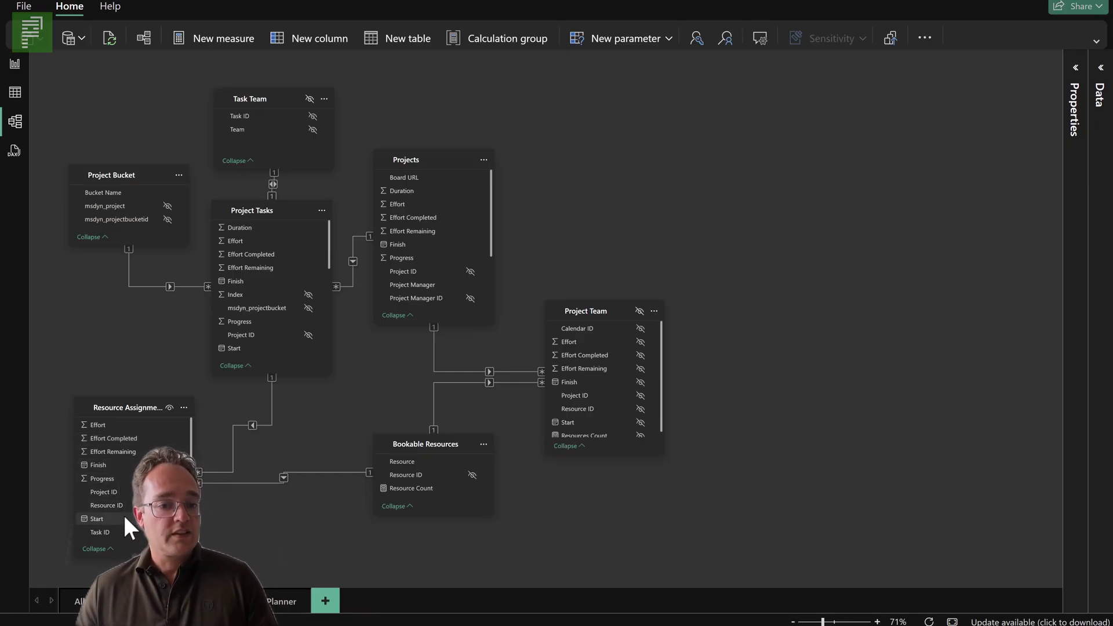
scroll(109, 509, down, 1)
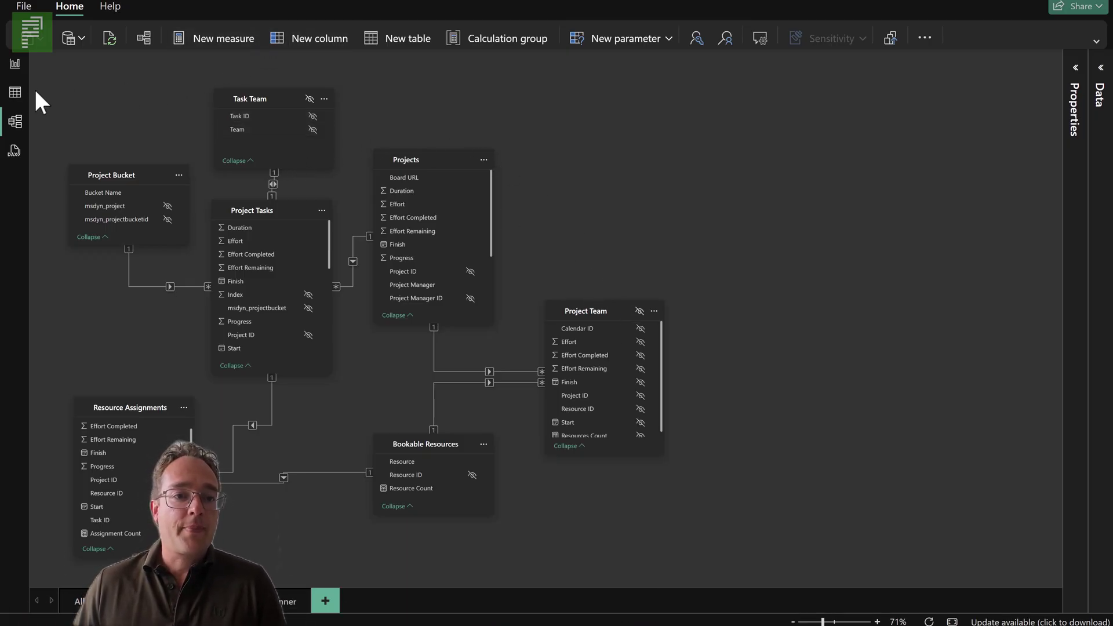
click(18, 91)
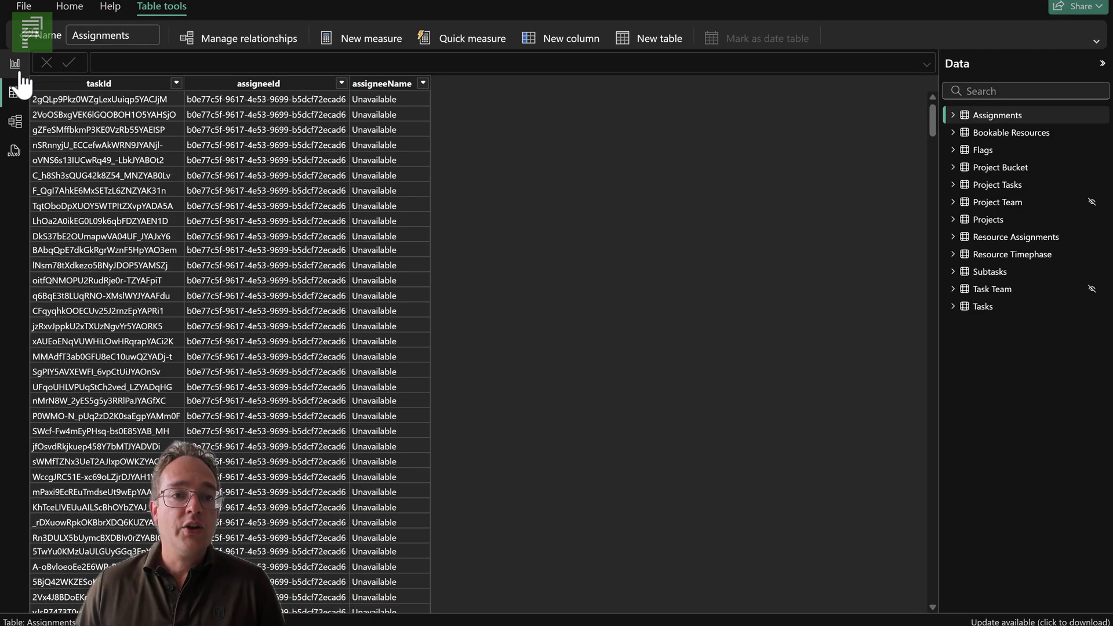
click(20, 69)
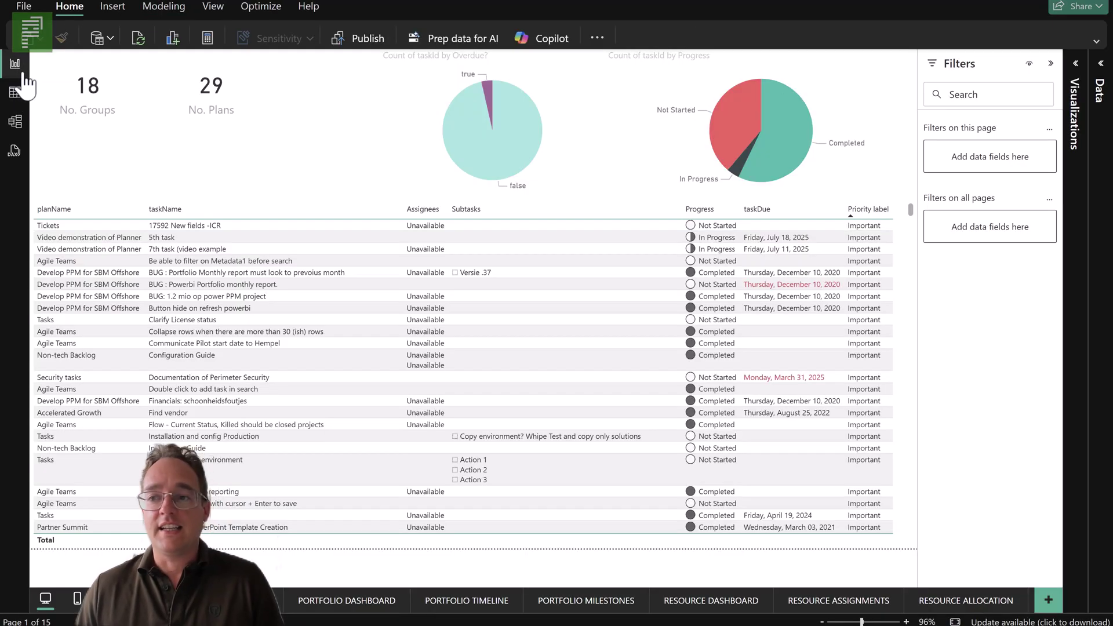
Show the DAX formulas of the Subtasks and Assignees columns in the Tasks table, and collapse the formula and the Data pane.
click(1102, 74)
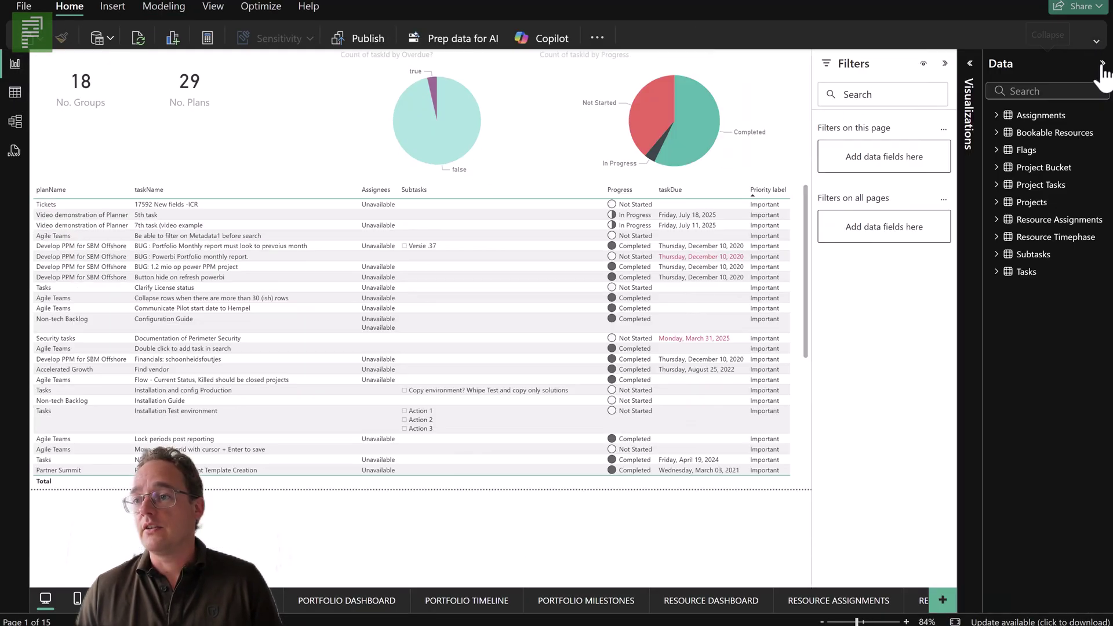
click(996, 272)
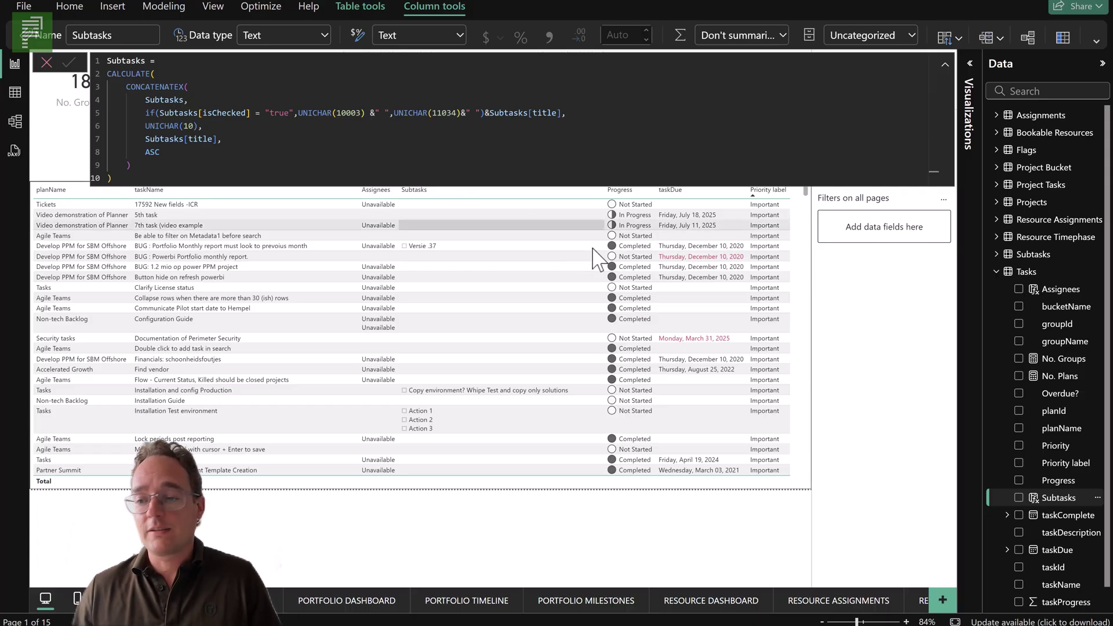
click(1041, 296)
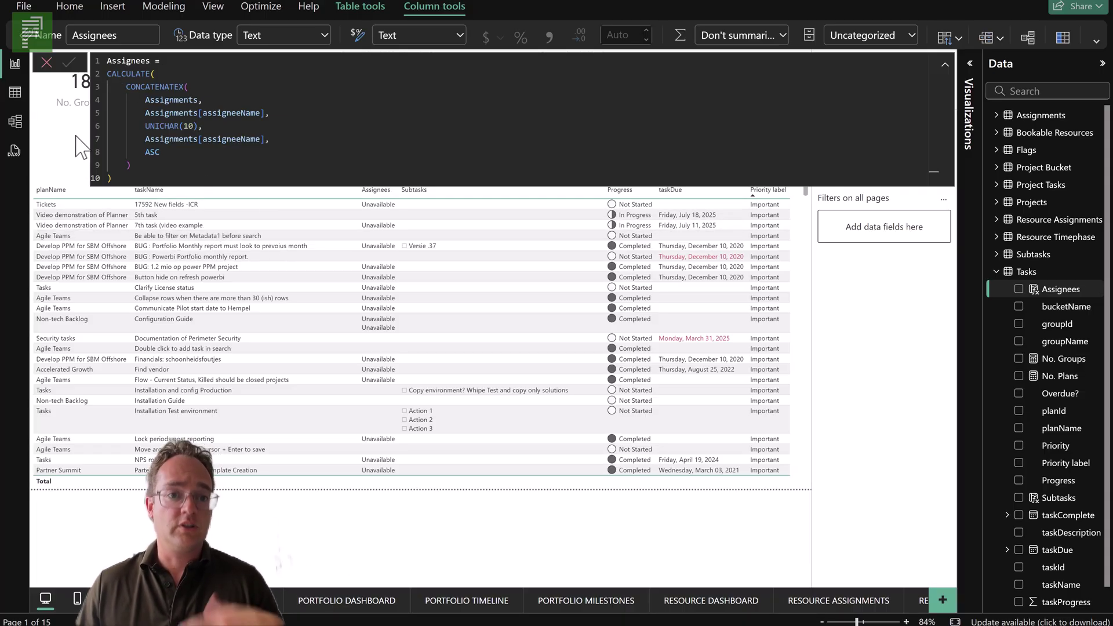
click(944, 65)
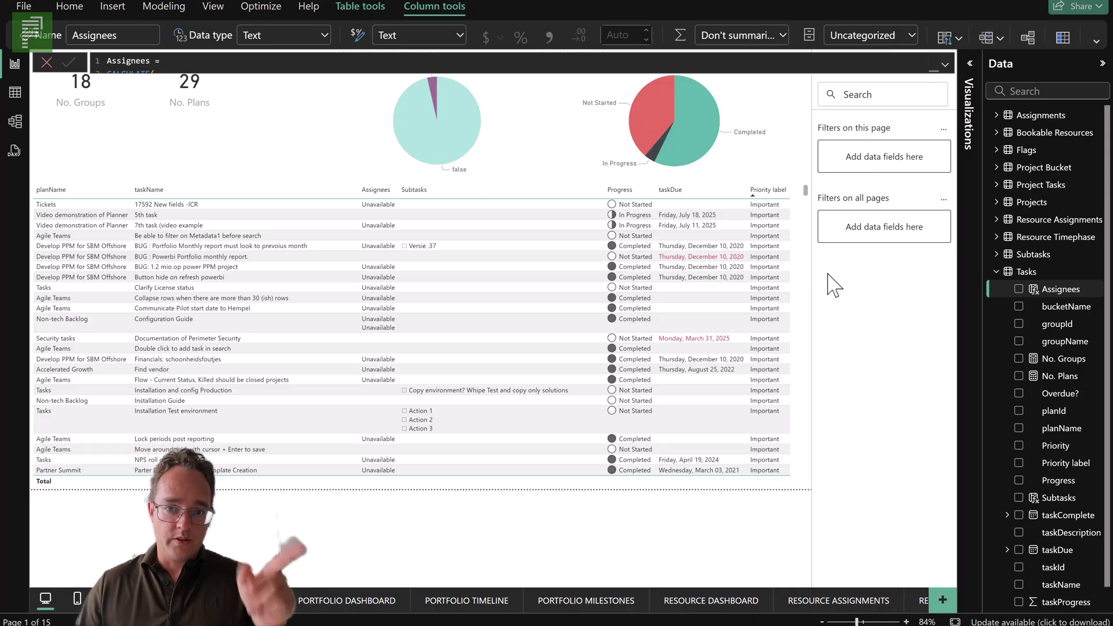
click(1102, 64)
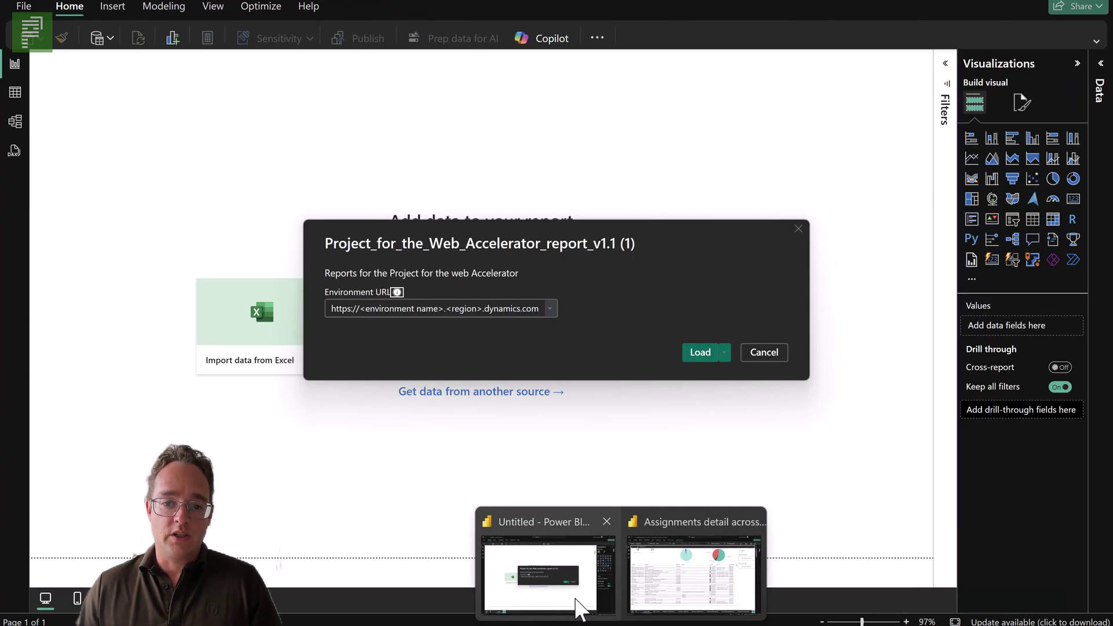
click(578, 609)
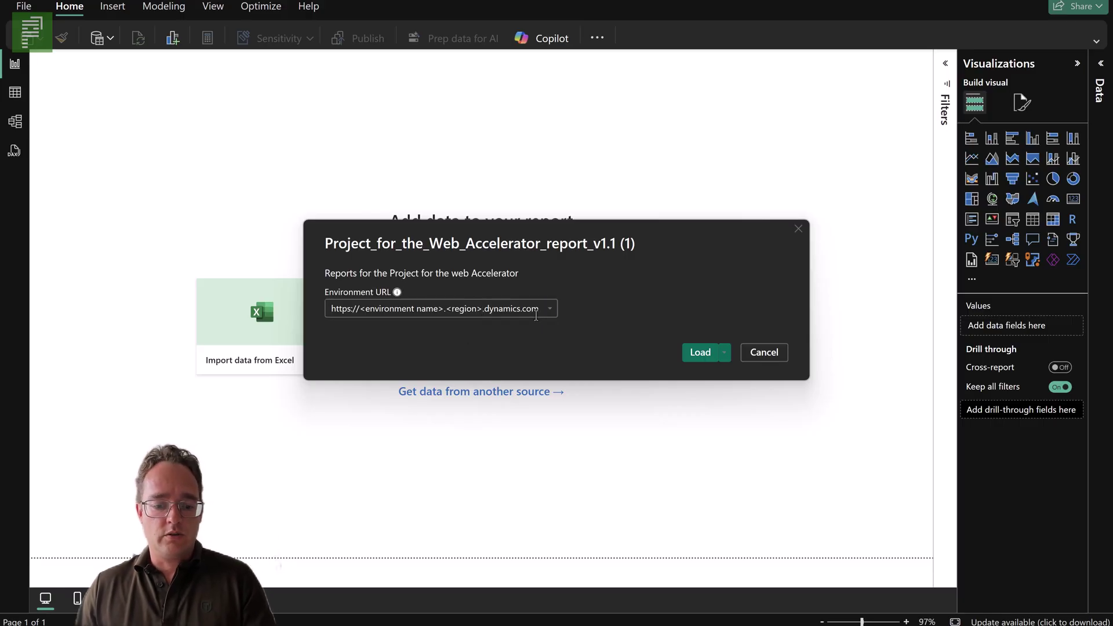
triple_click(536, 316)
key(BackSpace)
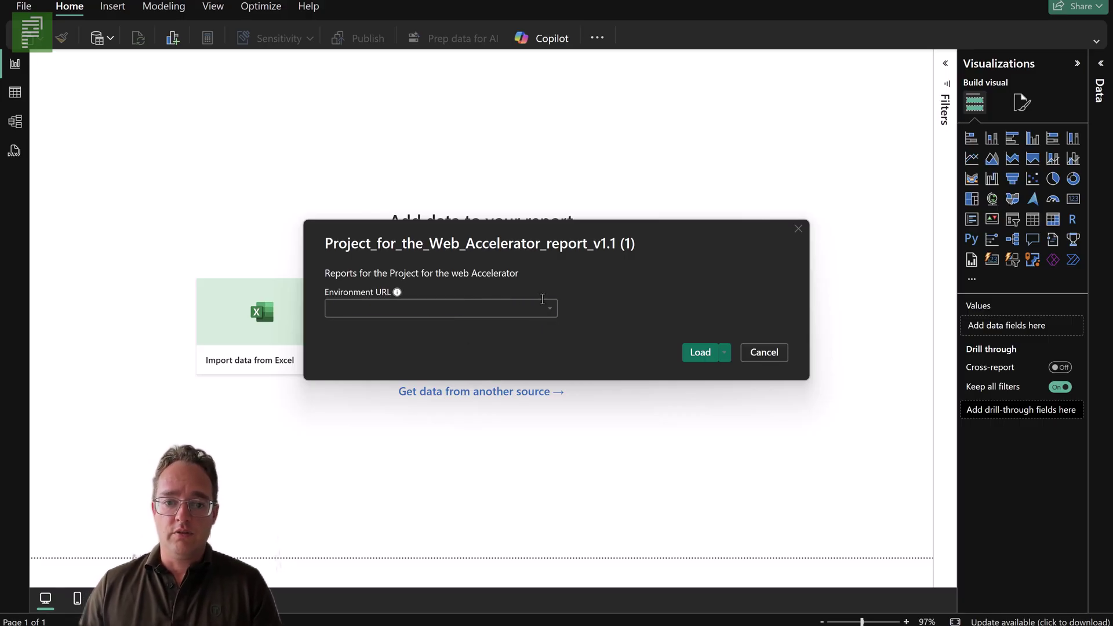
mouse_move(653, 625)
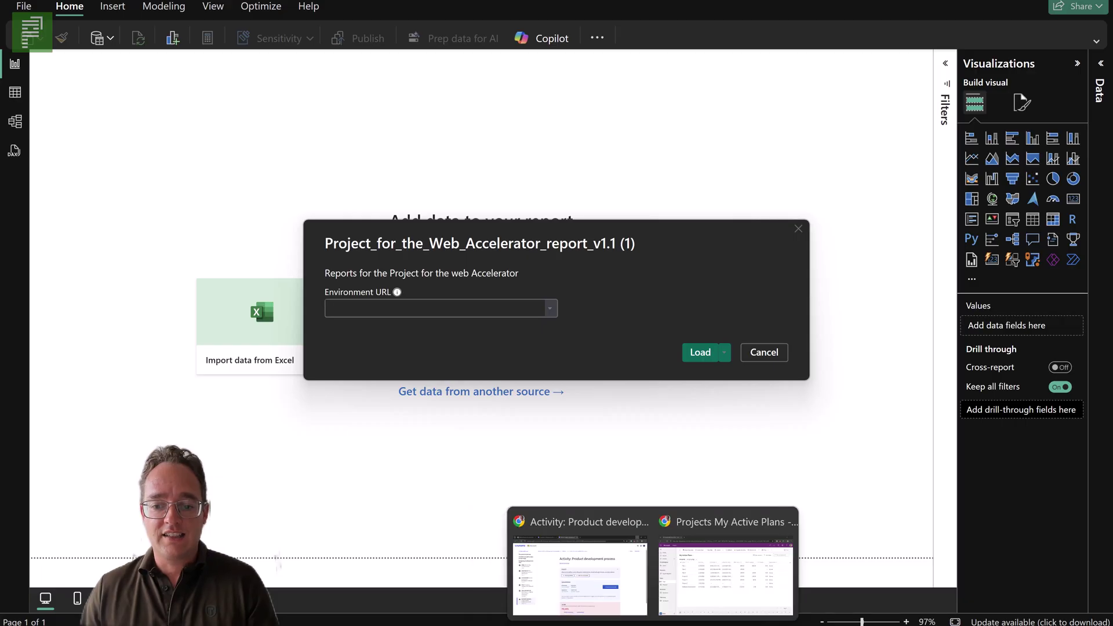
click(694, 609)
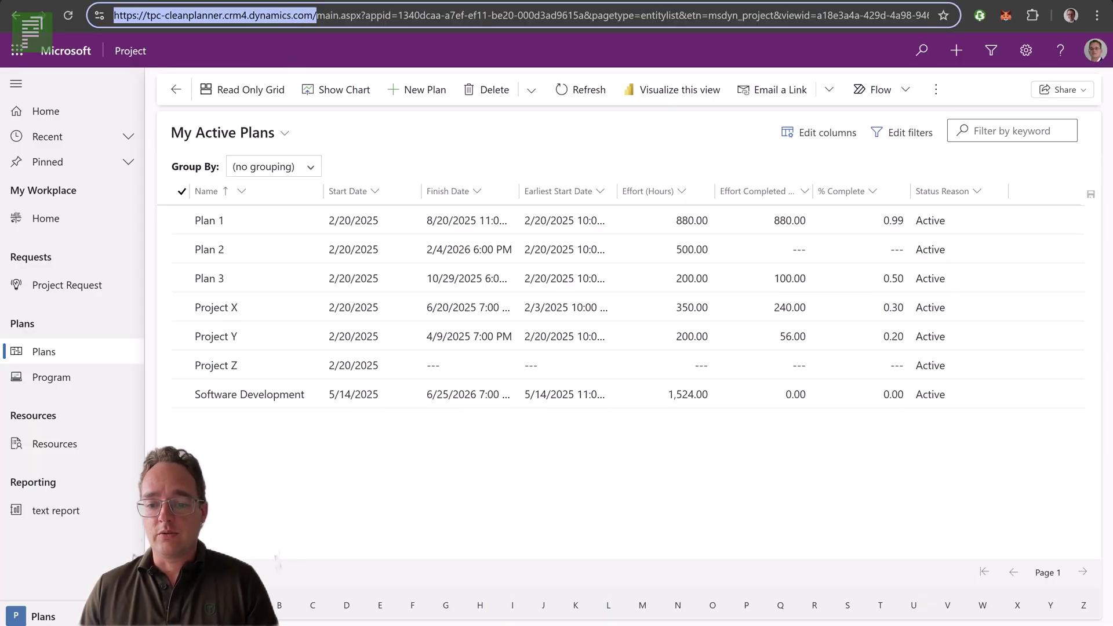
click(589, 595)
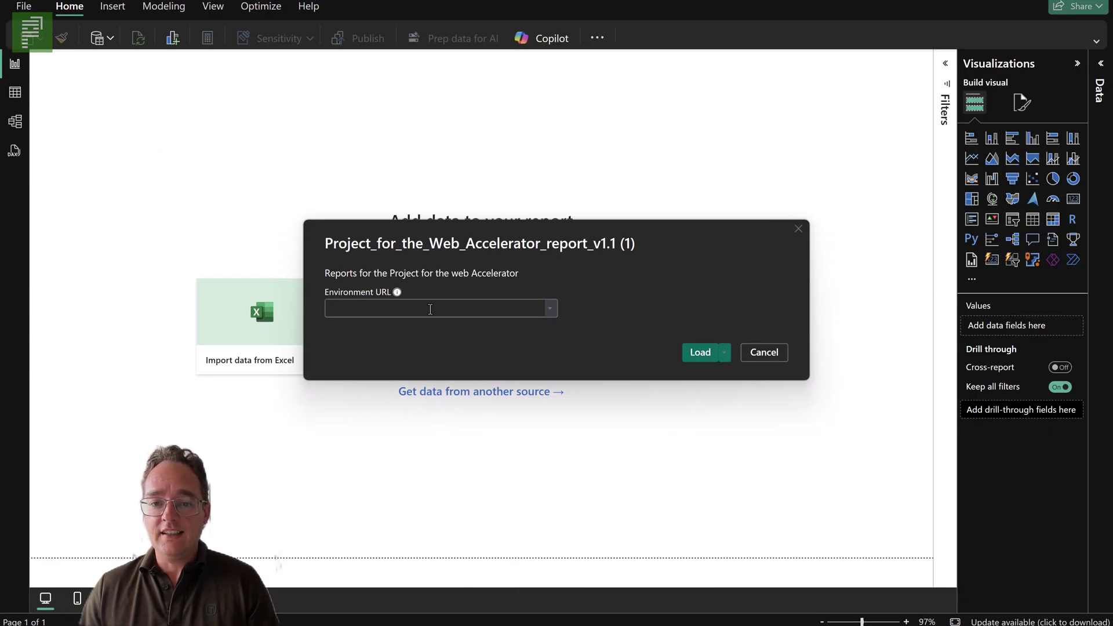
text(https://tpc-cleanplanner.crm4.dynamics.com/)
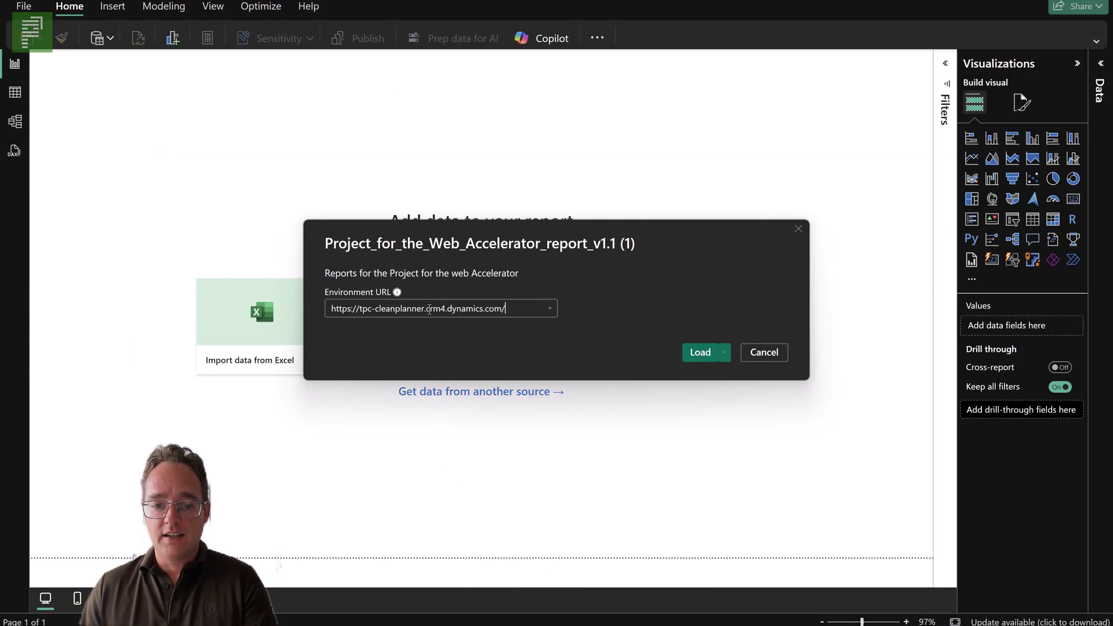
click(700, 354)
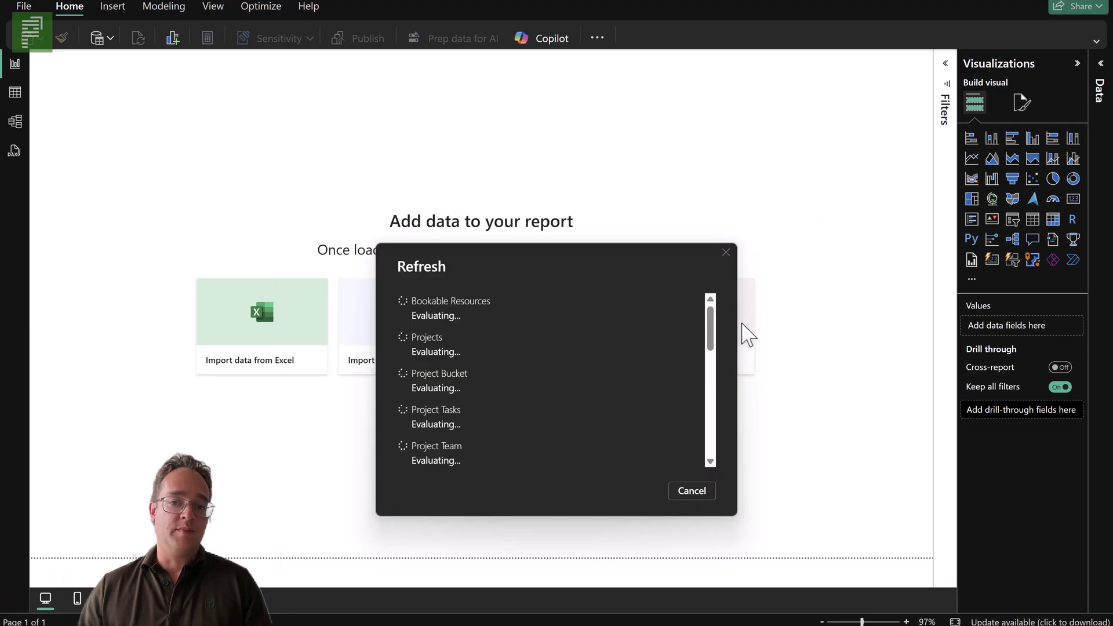
Switch to the Project-Accelerator page in the Edge browser.
mouse_move(654, 625)
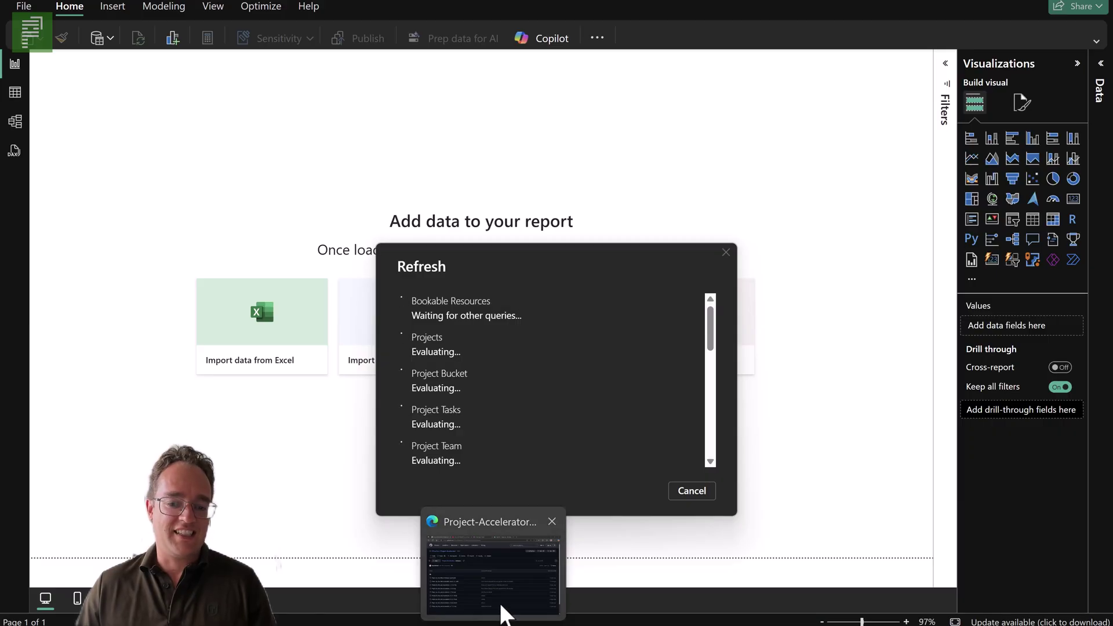
click(502, 612)
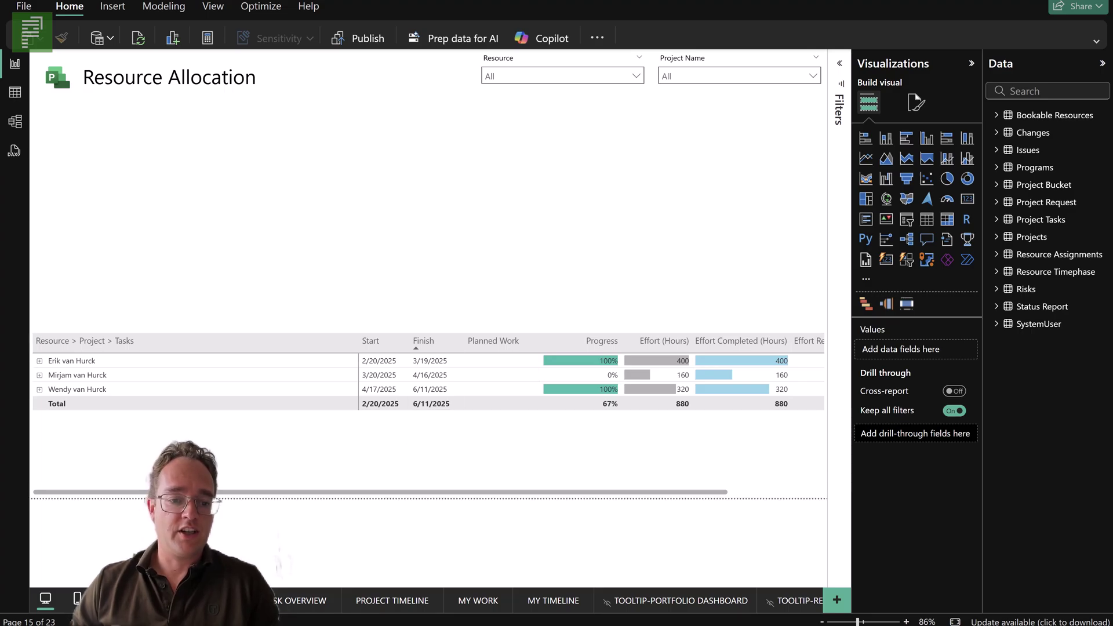
View the Requests Dashboard, Program Health, Program Financials, Portfolio Health and Portfolio Financials pages of the accelerator report.
scroll(551, 601, up, 5)
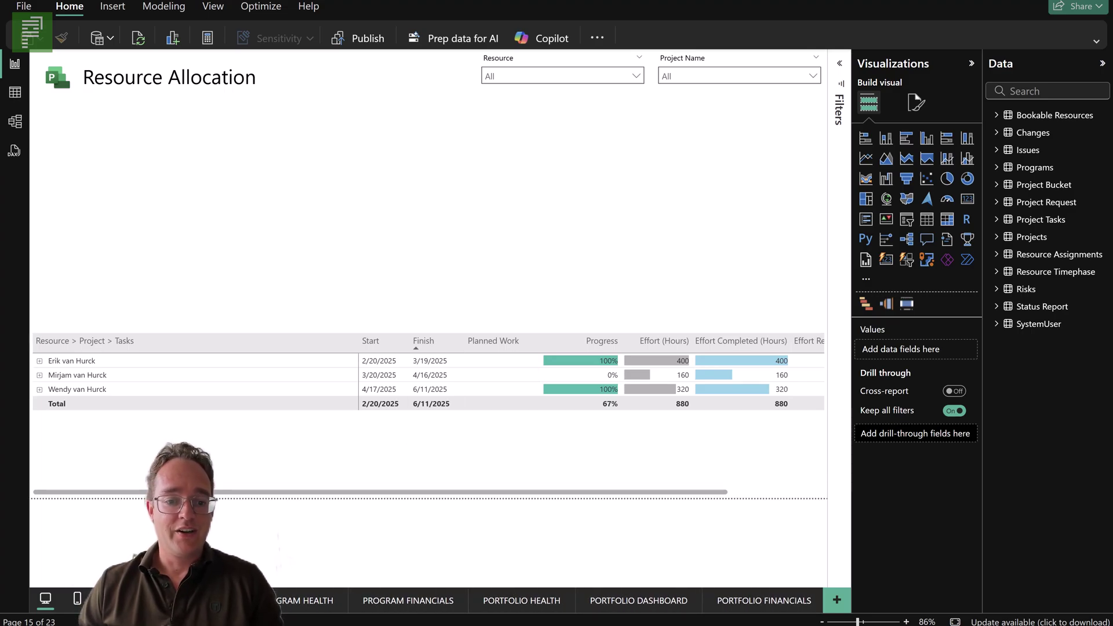
click(145, 600)
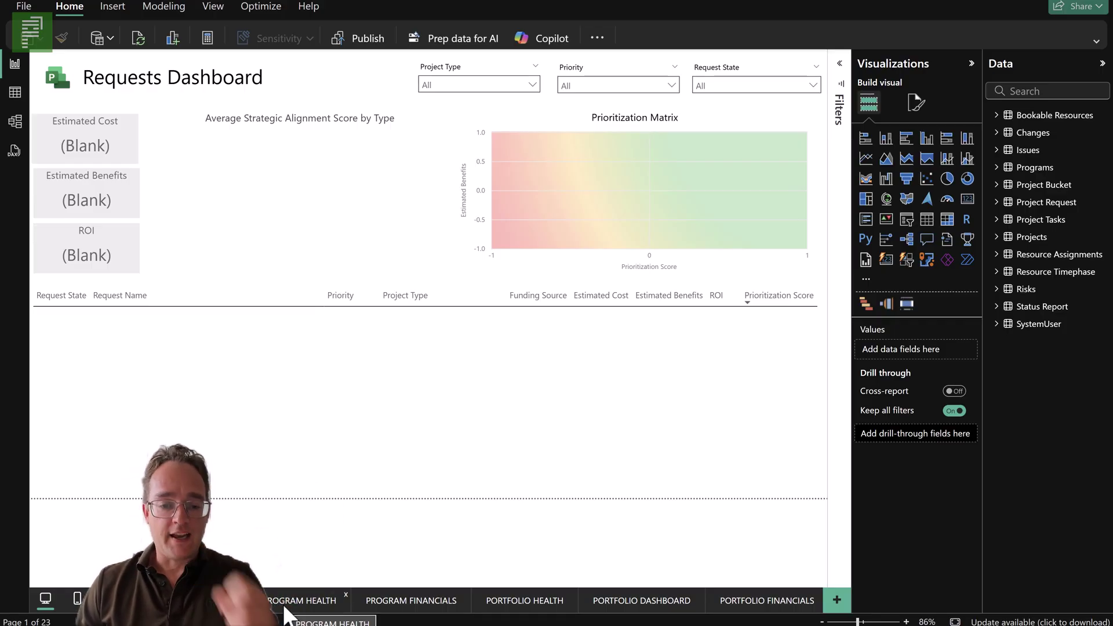
click(285, 609)
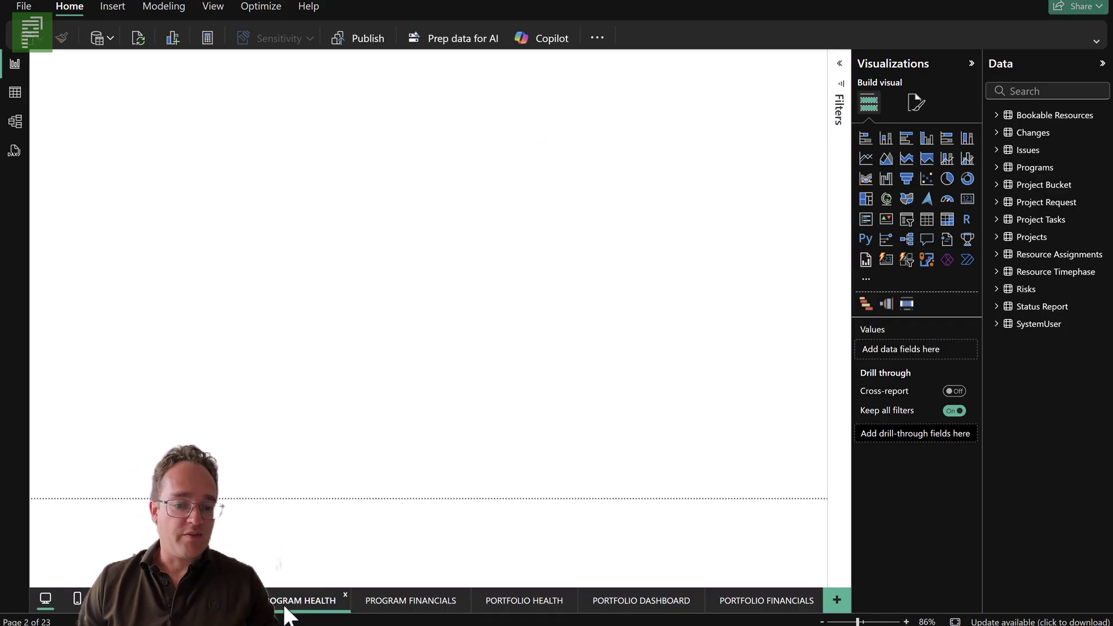
click(389, 608)
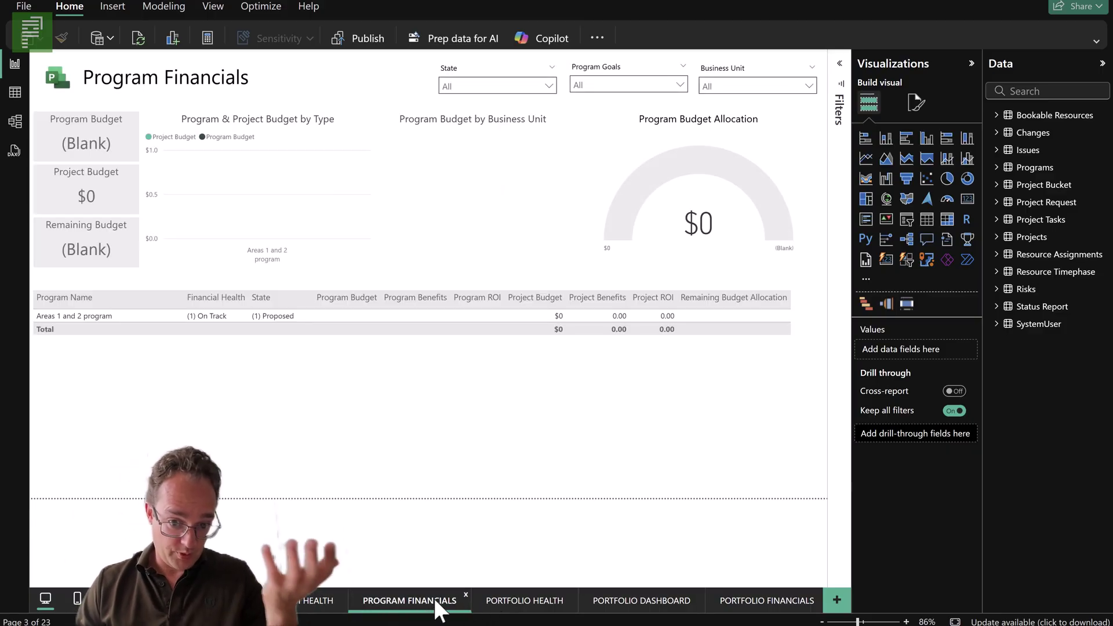
click(508, 610)
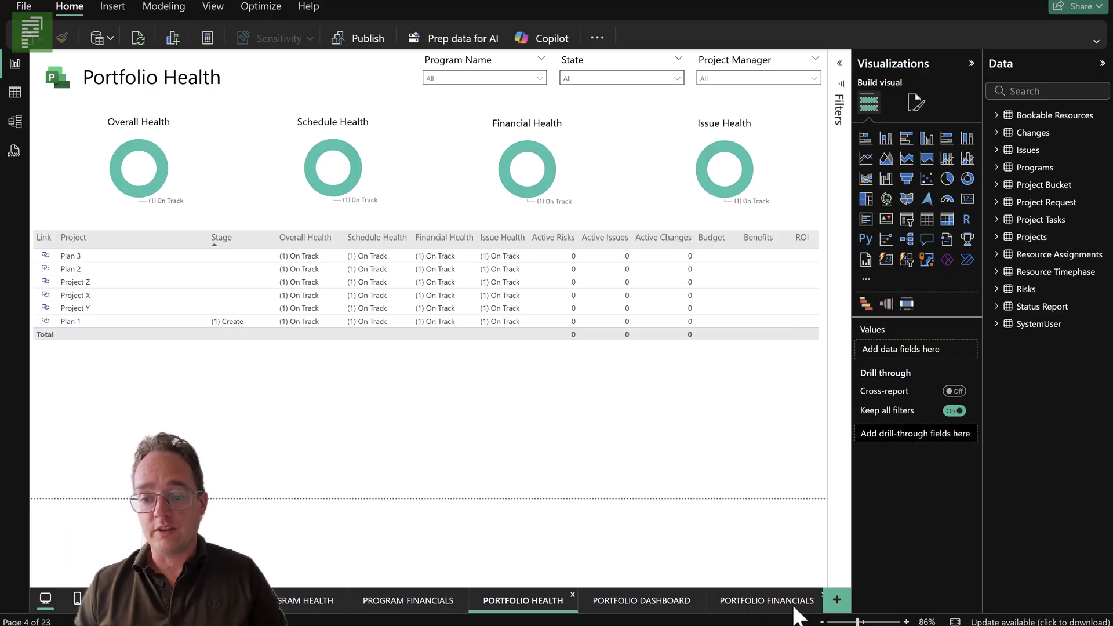
click(766, 606)
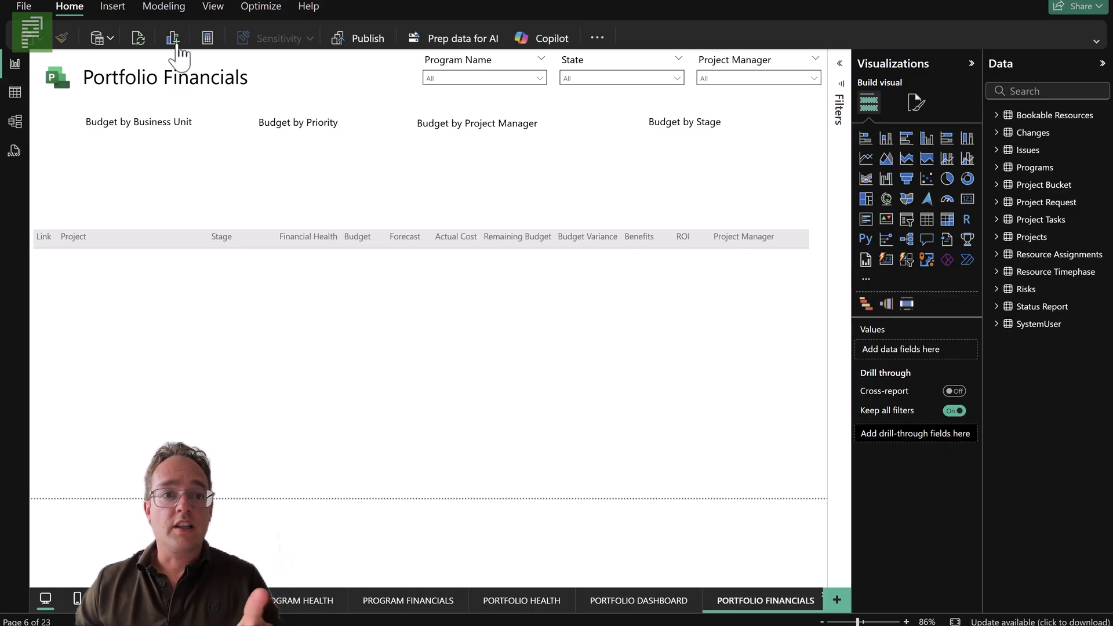
Open the Power Query Editor for data transformation and delete the Roadmap query group with all its queries.
click(600, 39)
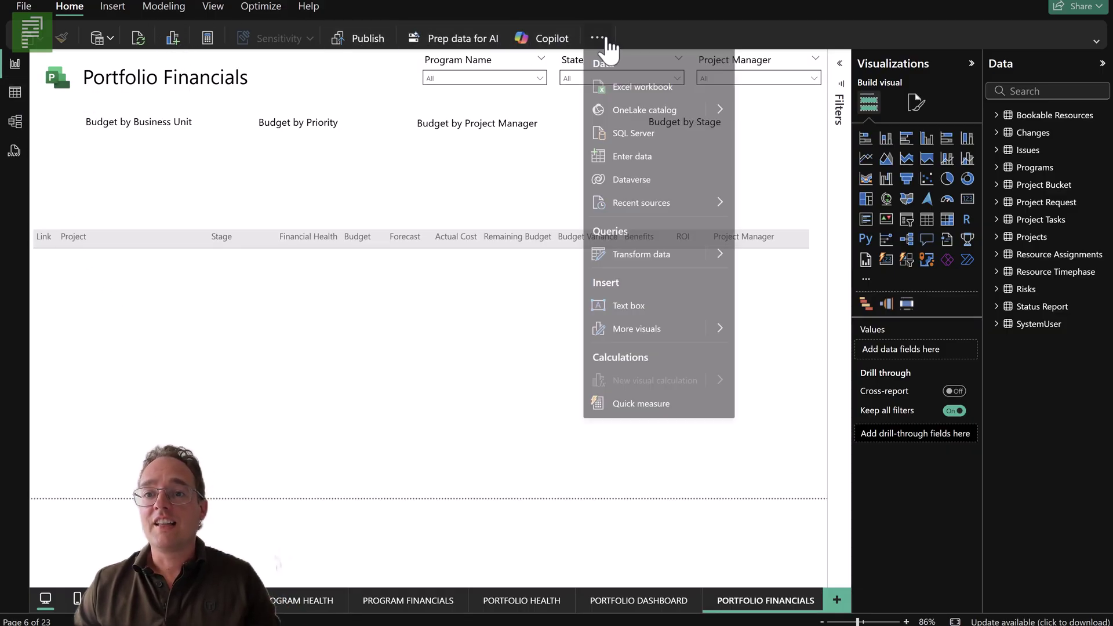
click(647, 264)
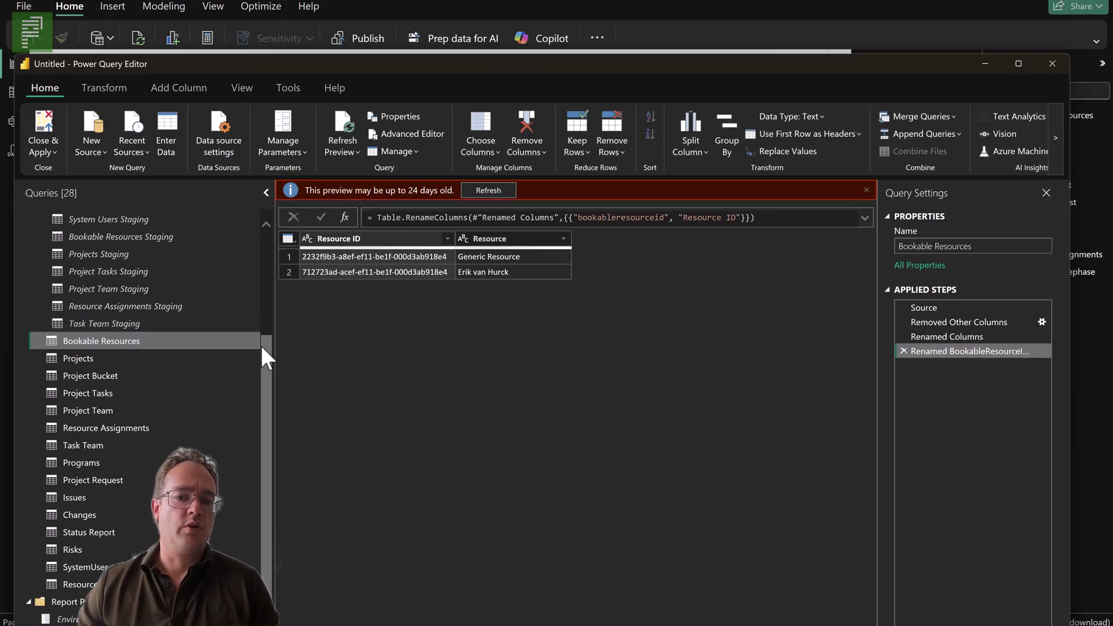
drag(264, 348, 266, 235)
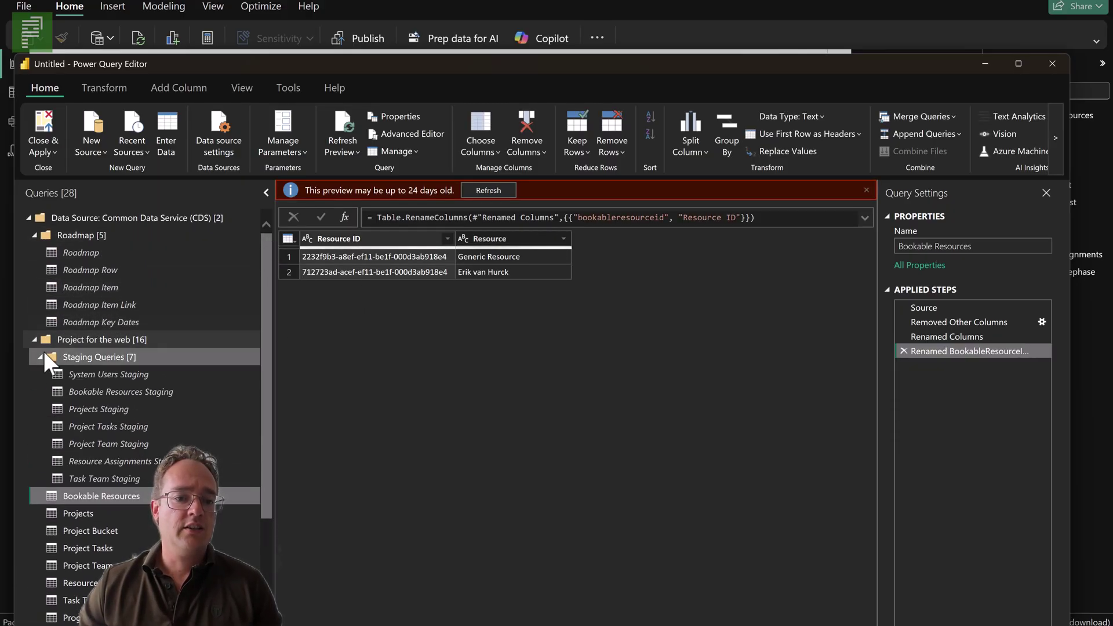
mouse_move(84, 343)
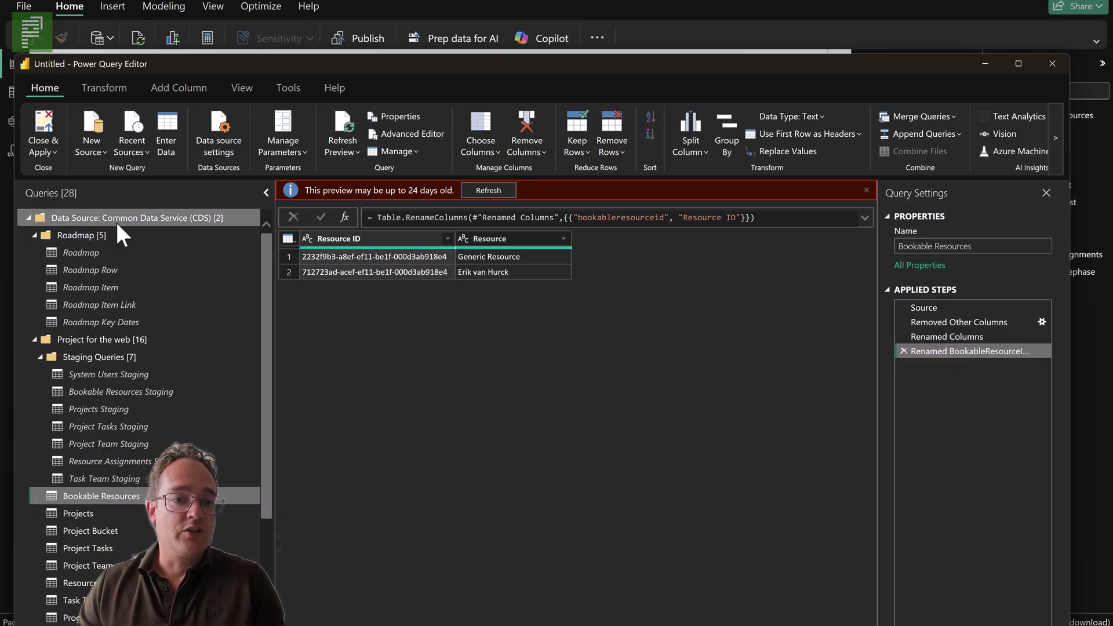
right_click(65, 234)
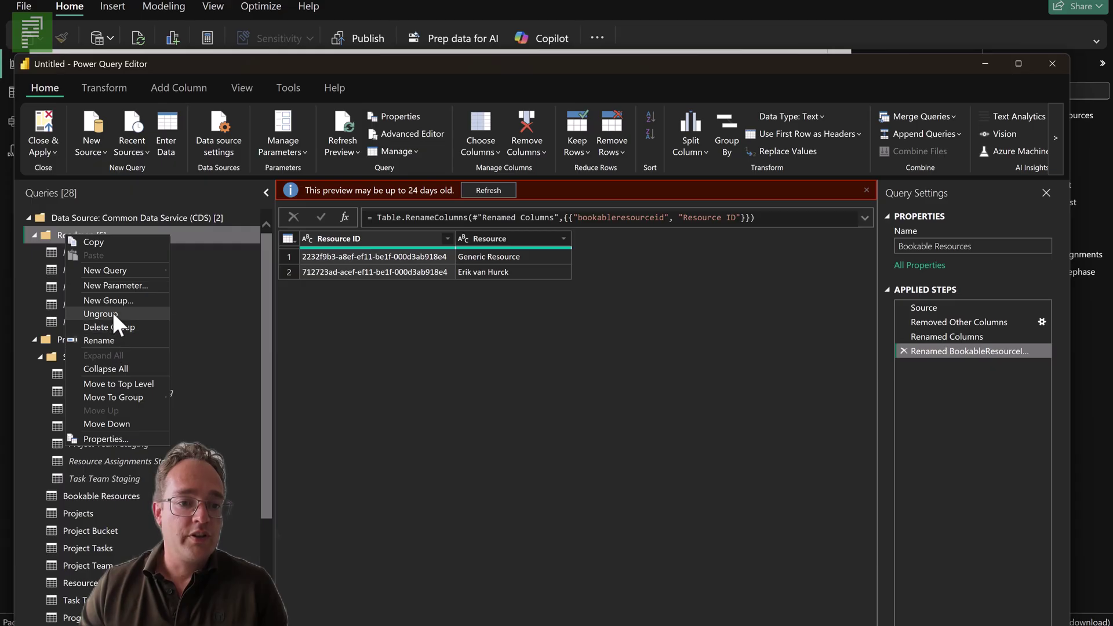
click(118, 327)
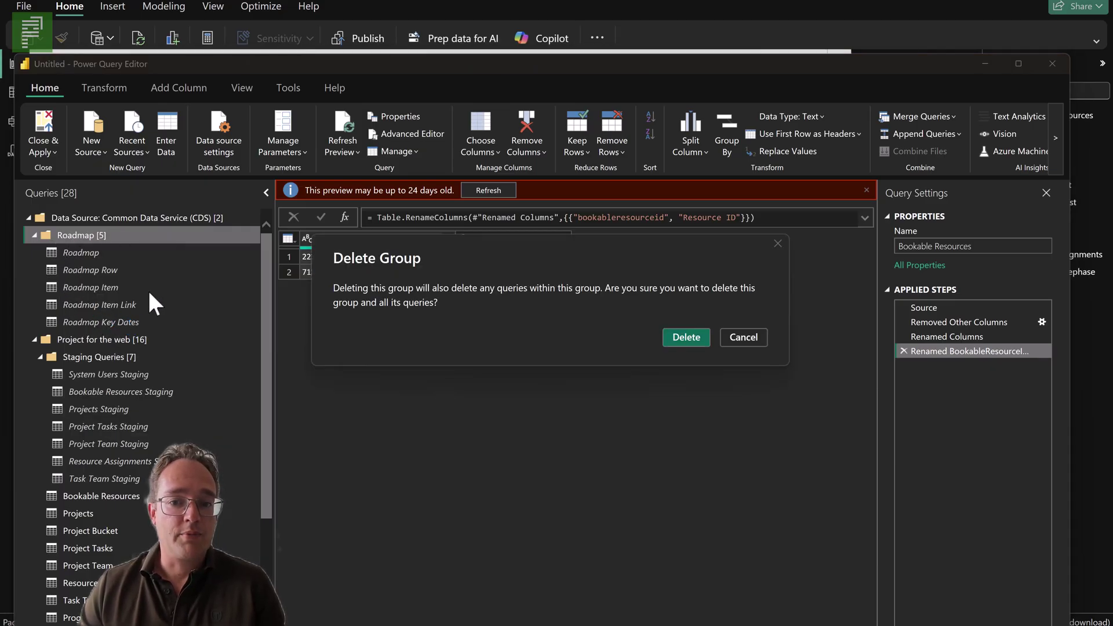
click(667, 337)
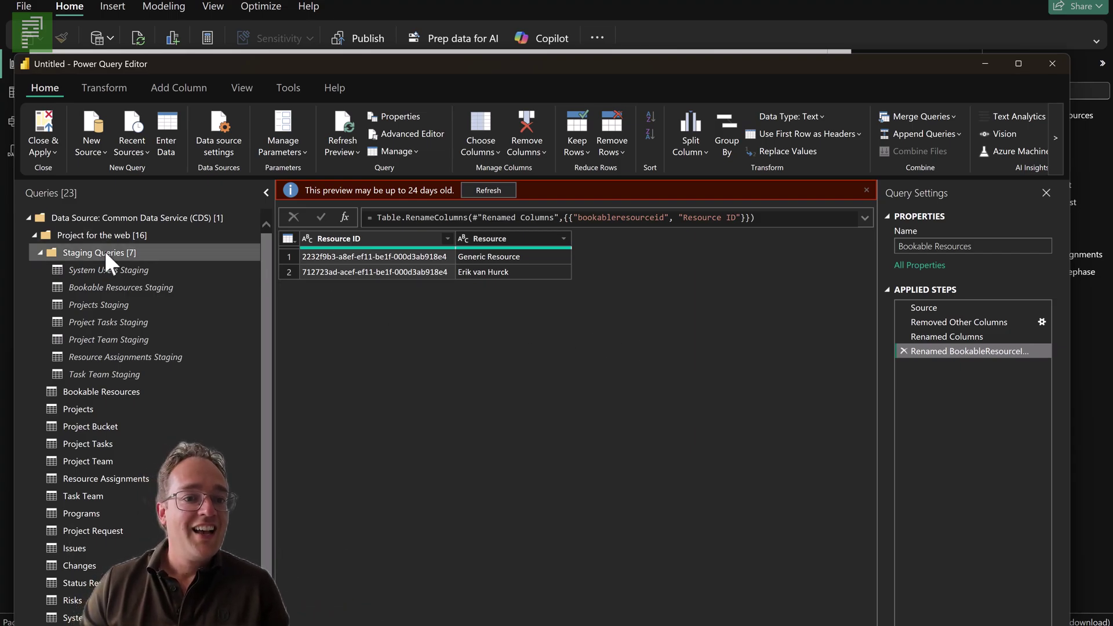
Collapse the Staging Queries group and review the Project for the web queries and the Environment URL report parameter.
click(40, 253)
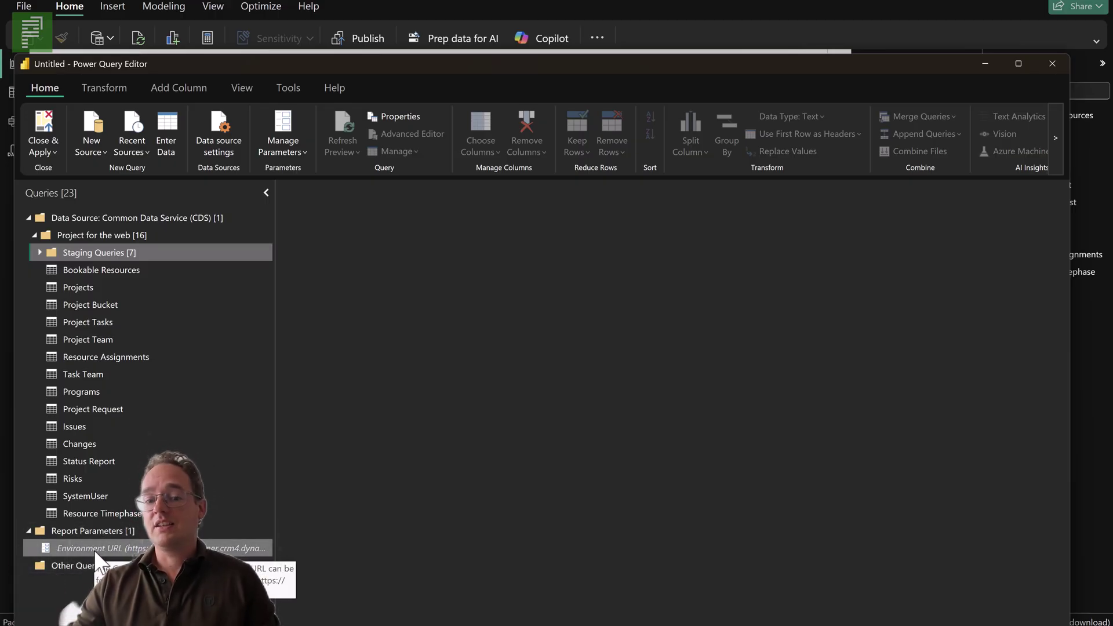
mouse_move(94, 550)
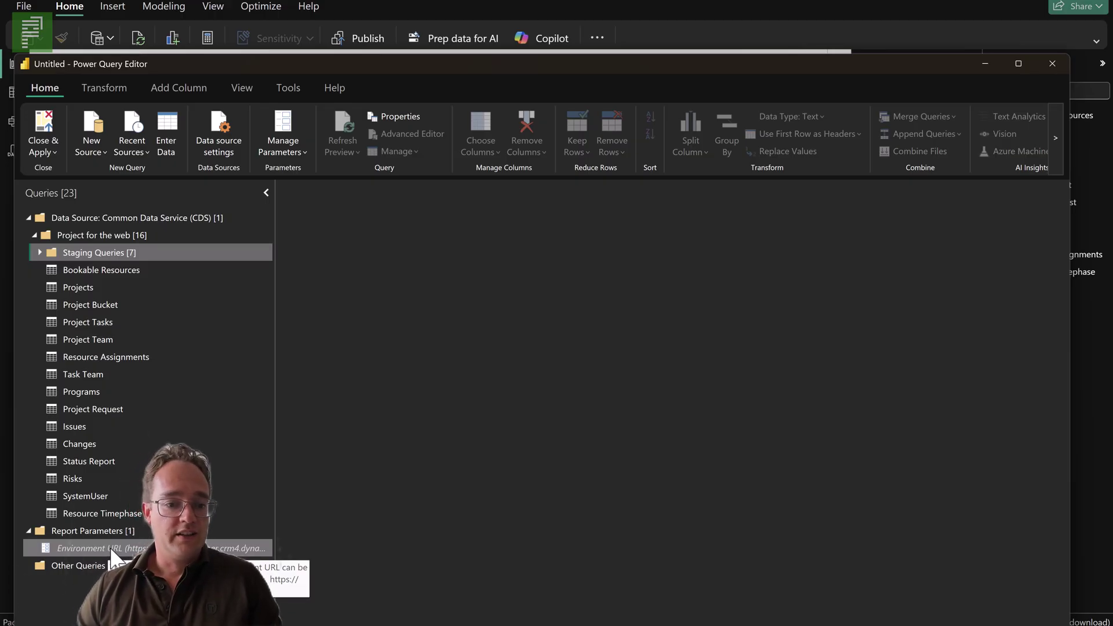
click(33, 235)
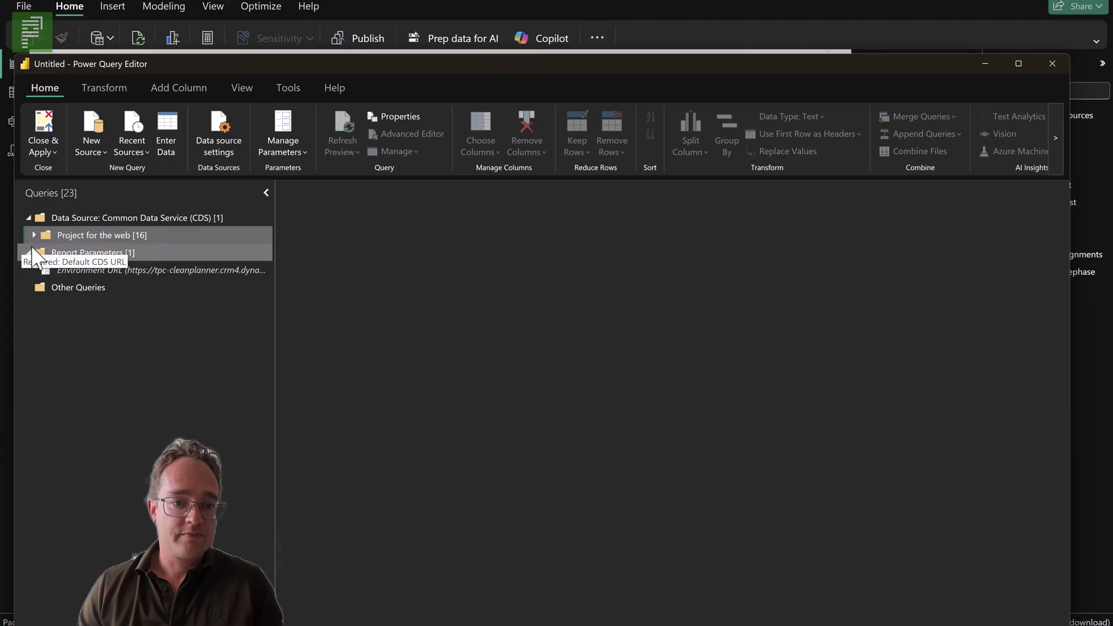
click(33, 235)
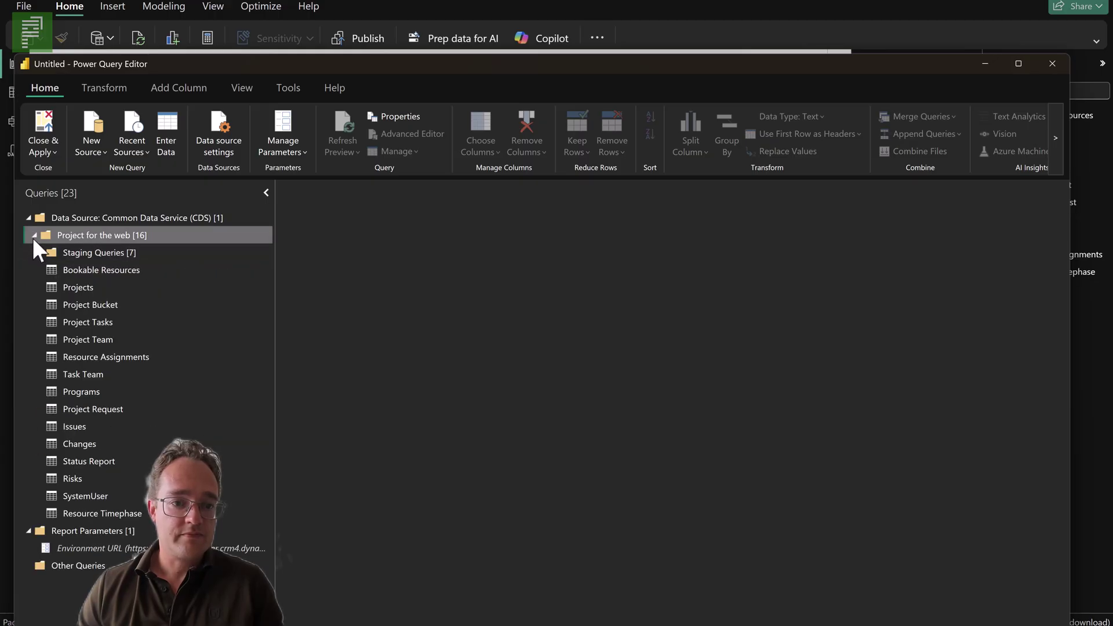
Apply the Power Query changes, close the editor and look through the report's pages, including the hidden tooltip pages.
click(42, 129)
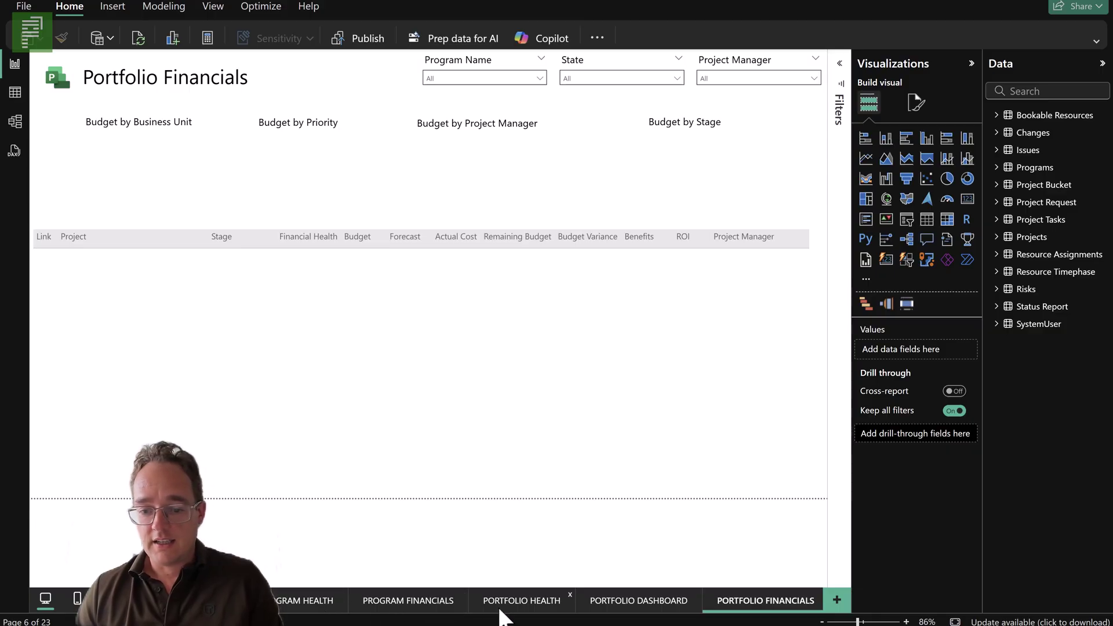
click(113, 600)
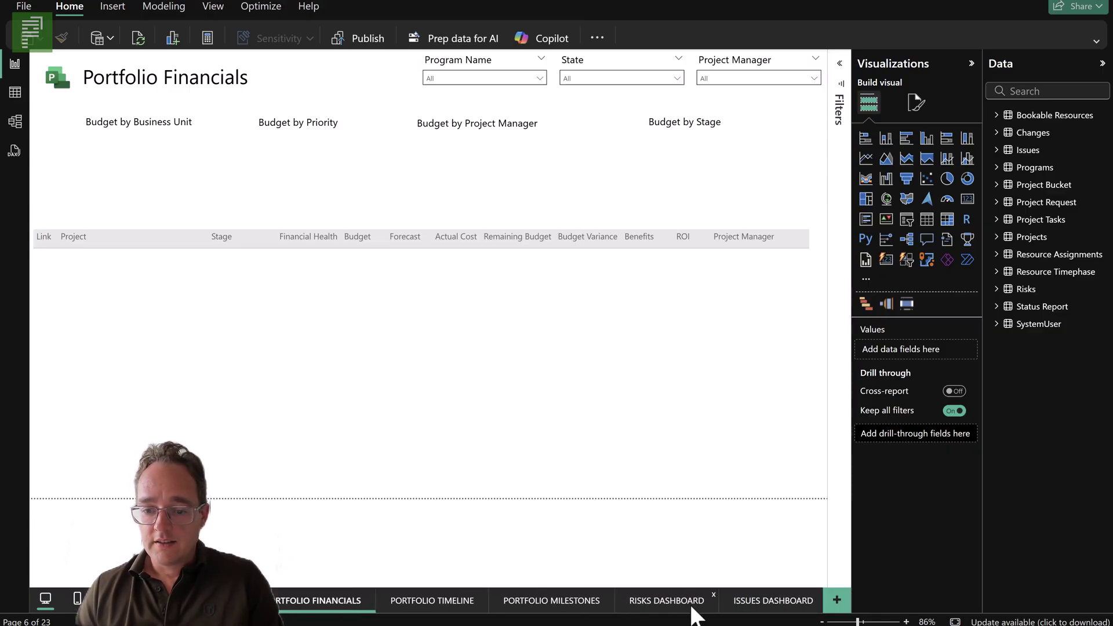
click(113, 600)
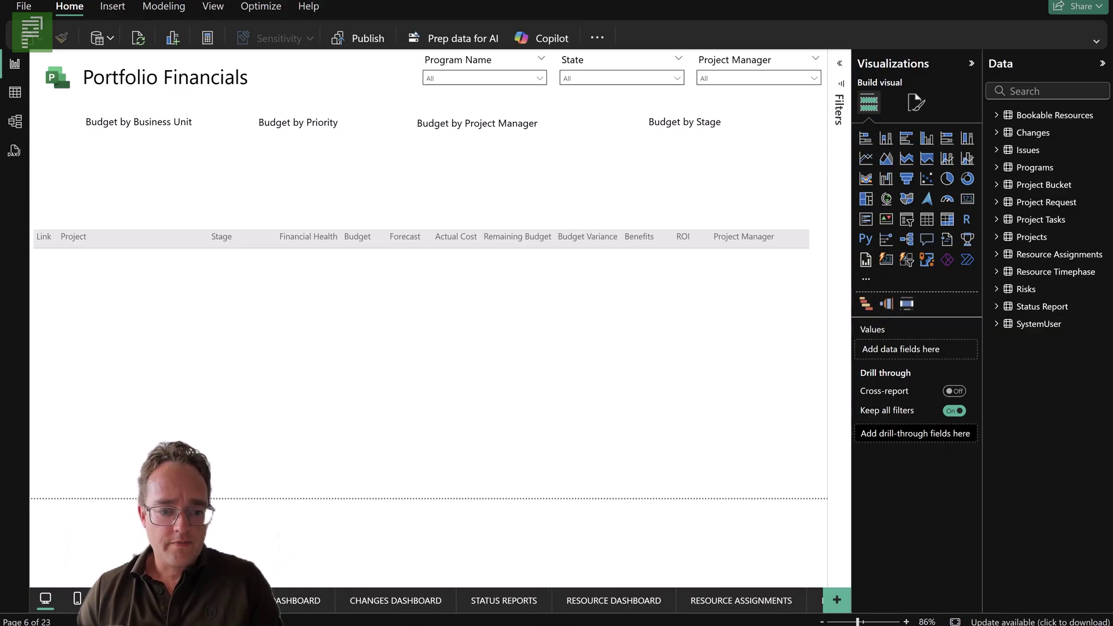
scroll(522, 600, down, 5)
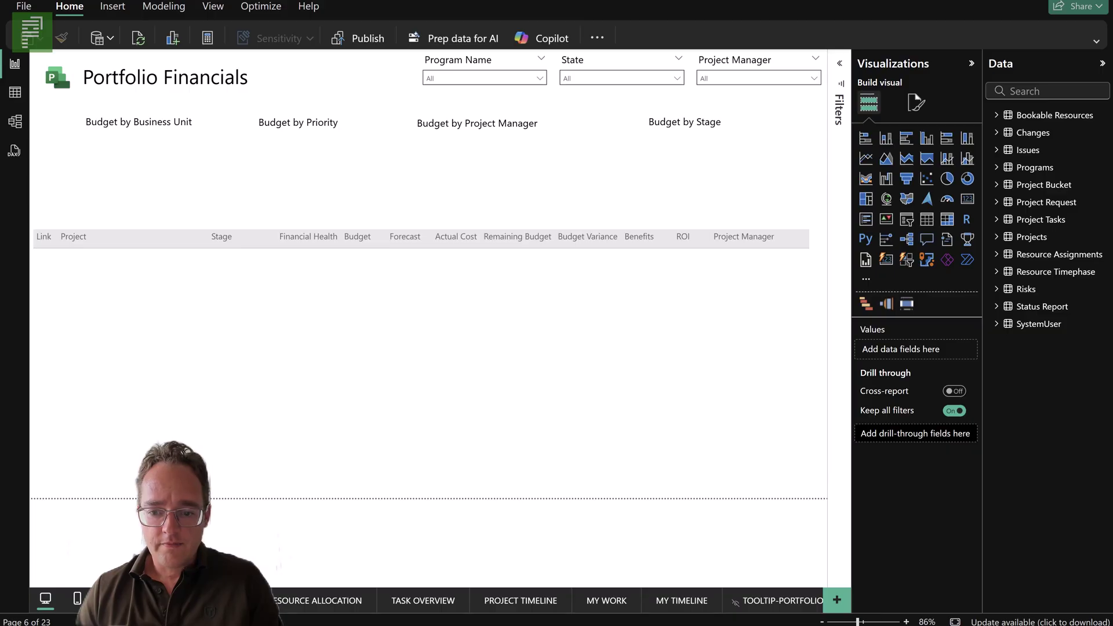
scroll(522, 600, down, 5)
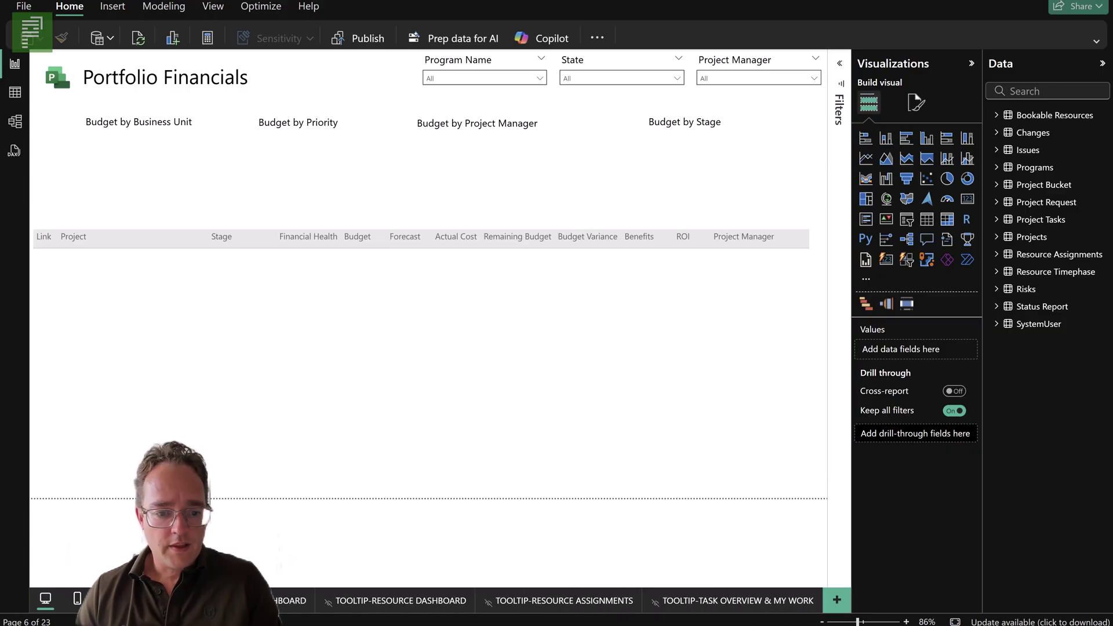
scroll(98, 600, up, 8)
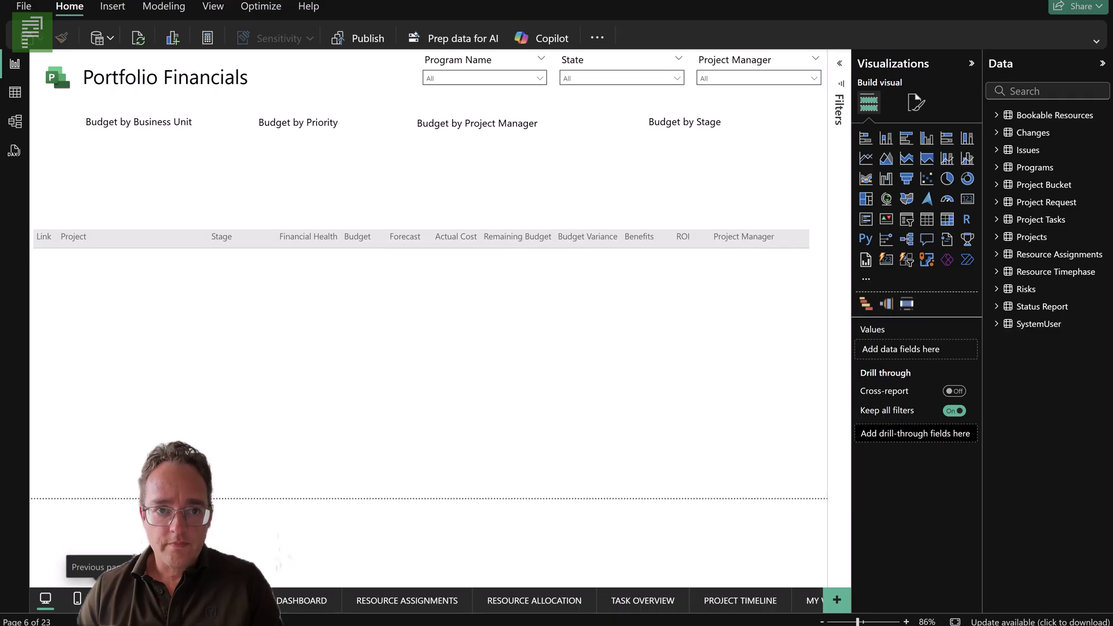
click(98, 600)
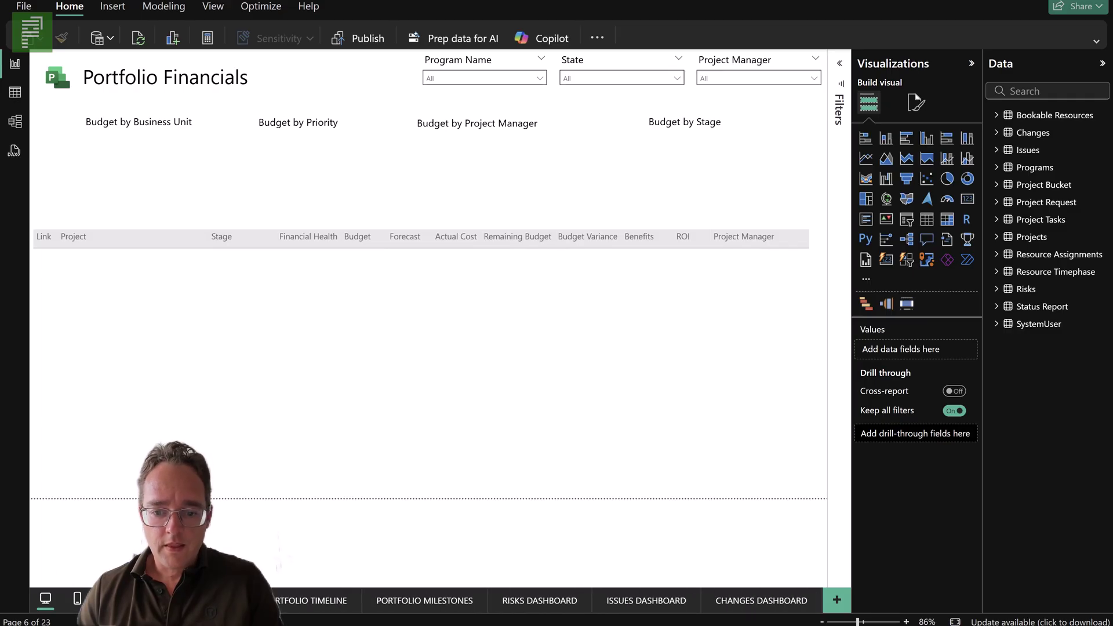
click(97, 600)
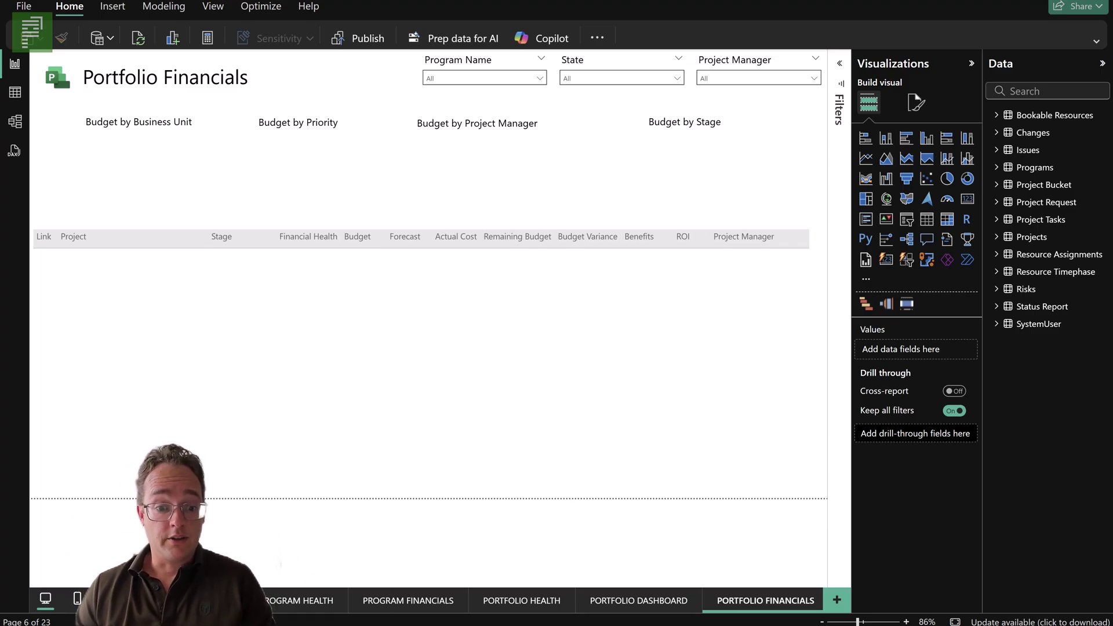
Delete the Requests Dashboard, Program Health and Program Financials pages from the report.
click(277, 562)
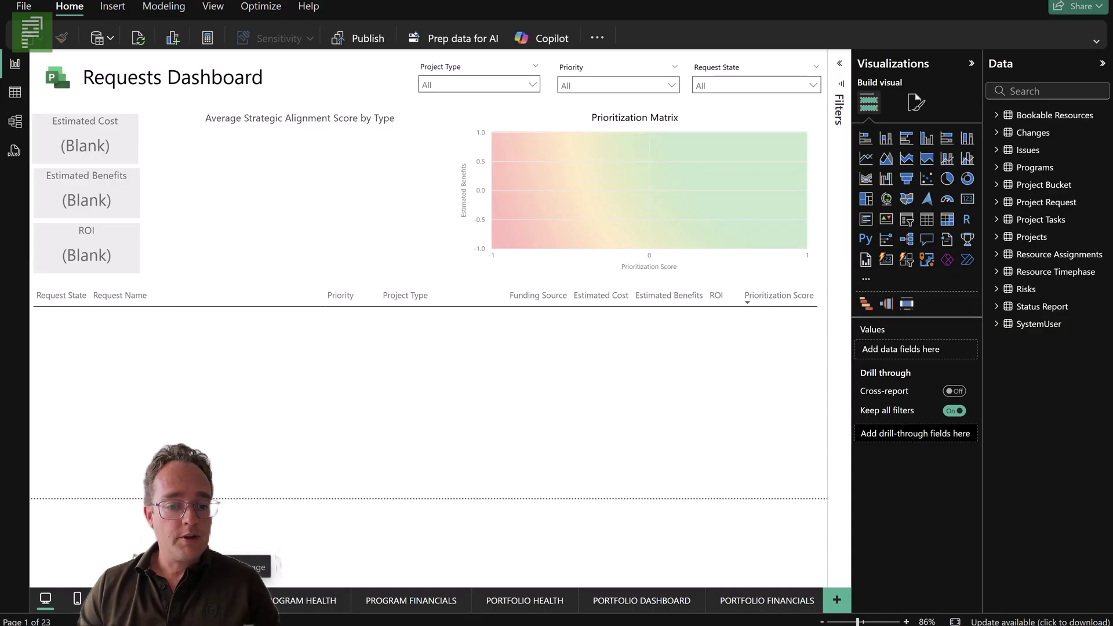
click(283, 608)
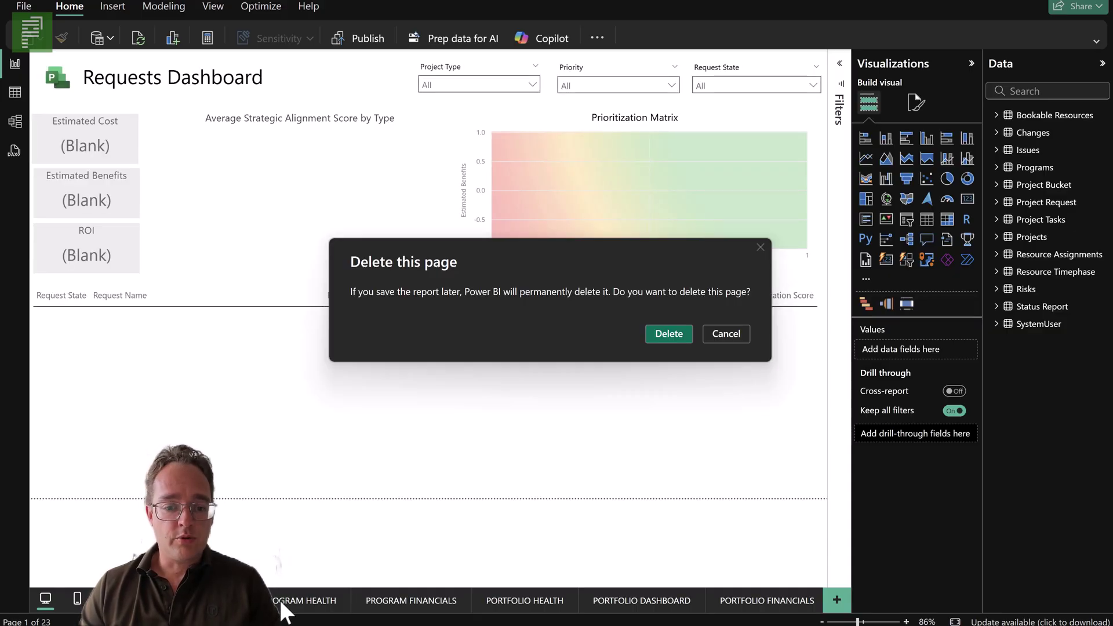
click(687, 334)
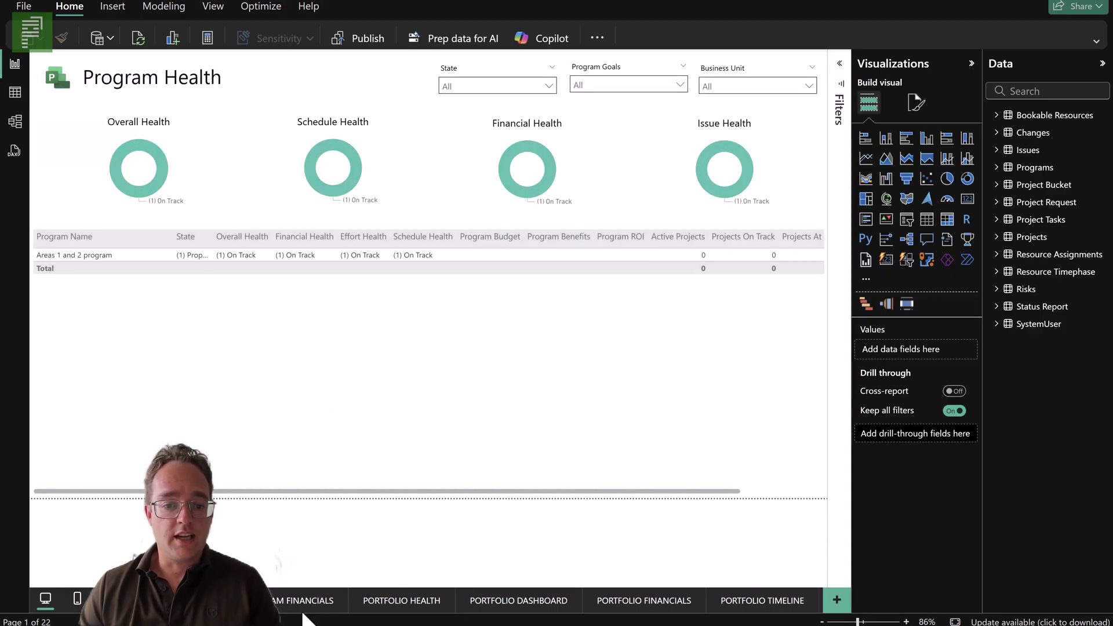
click(222, 594)
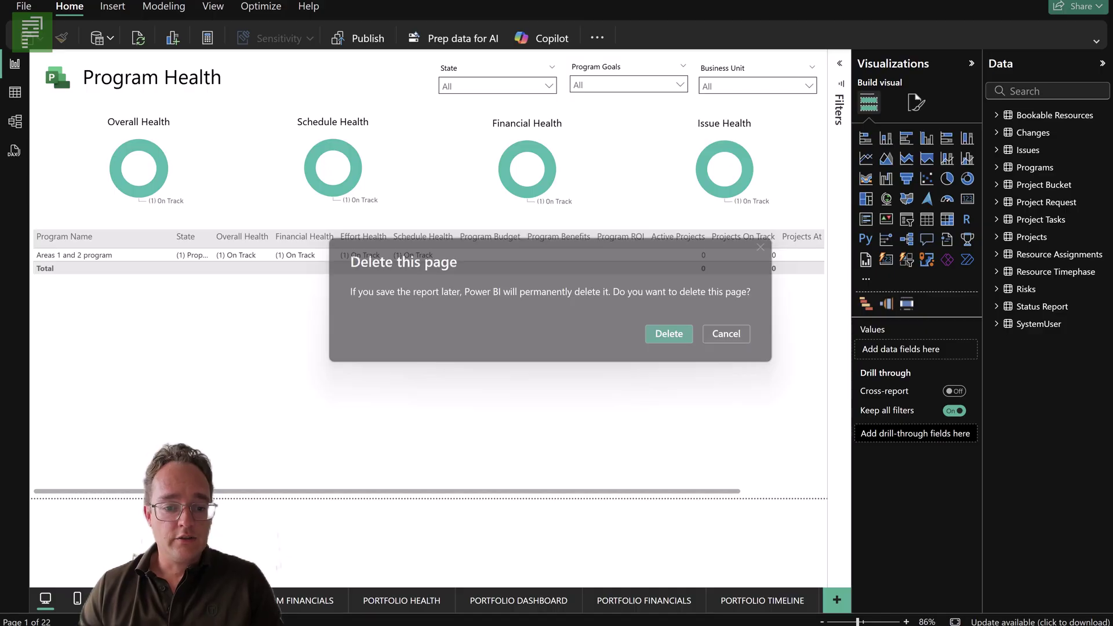
click(679, 326)
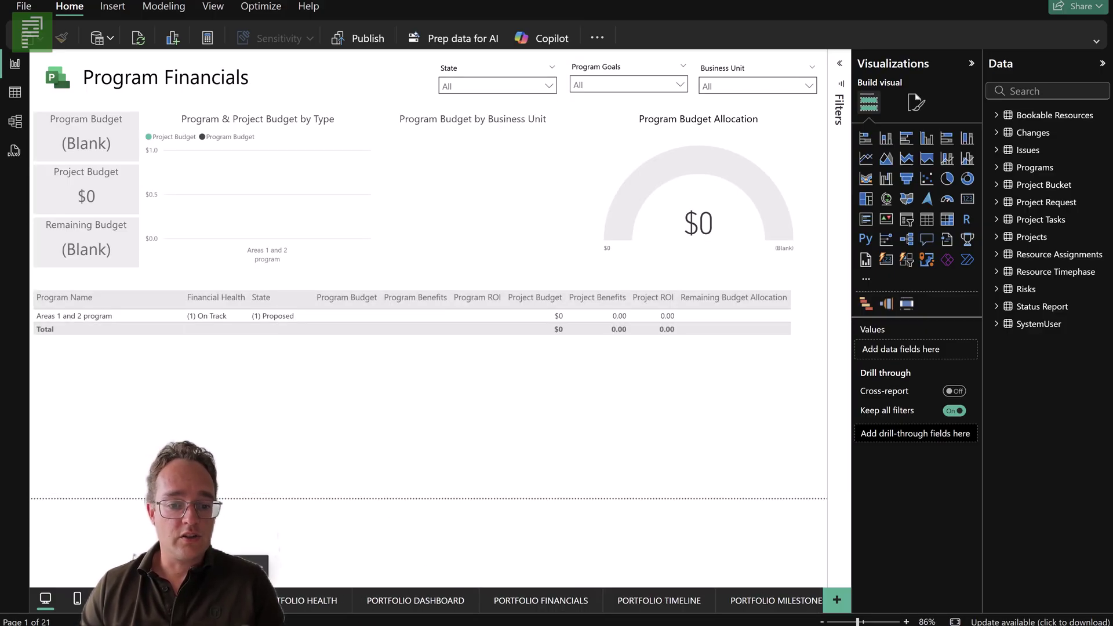
click(231, 595)
click(690, 328)
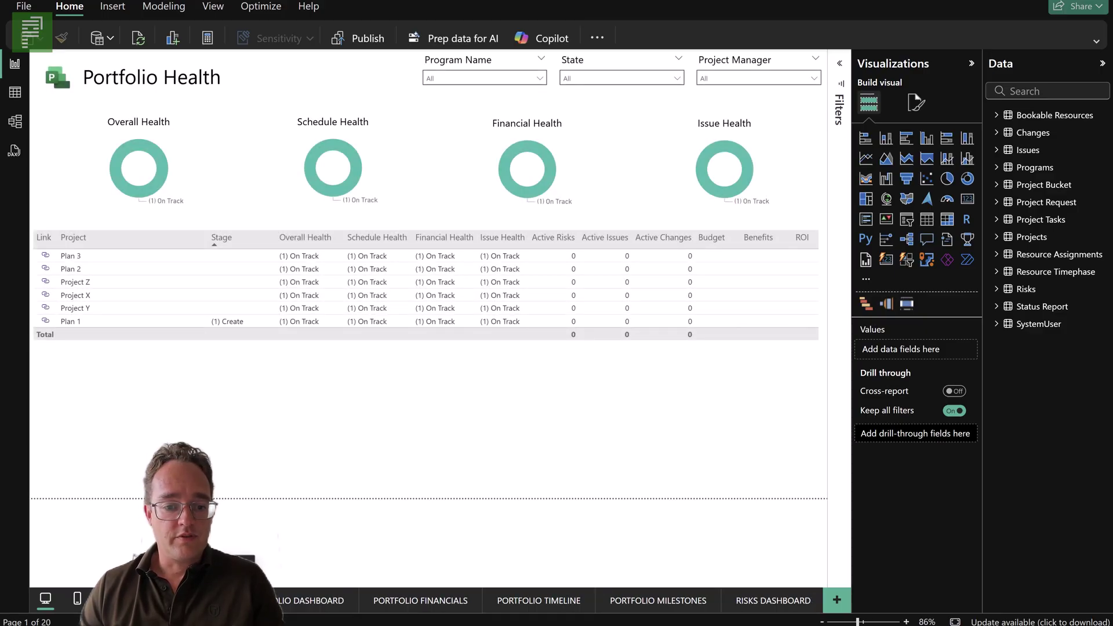
View the Portfolio Dashboard page and delete the Portfolio Financials page.
click(290, 606)
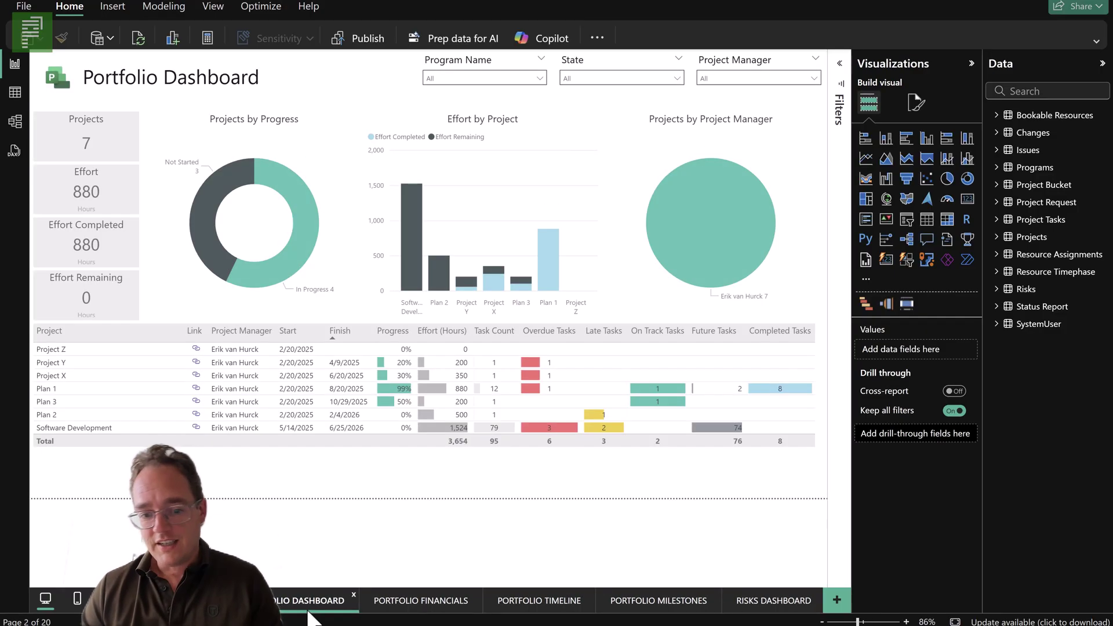
click(394, 600)
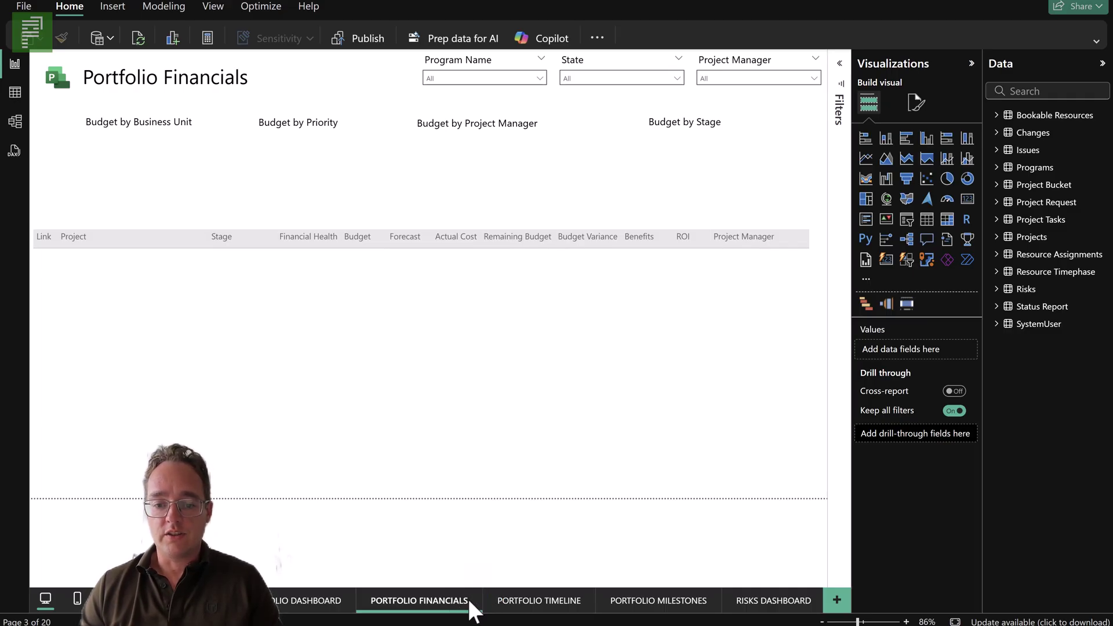
click(471, 603)
click(673, 338)
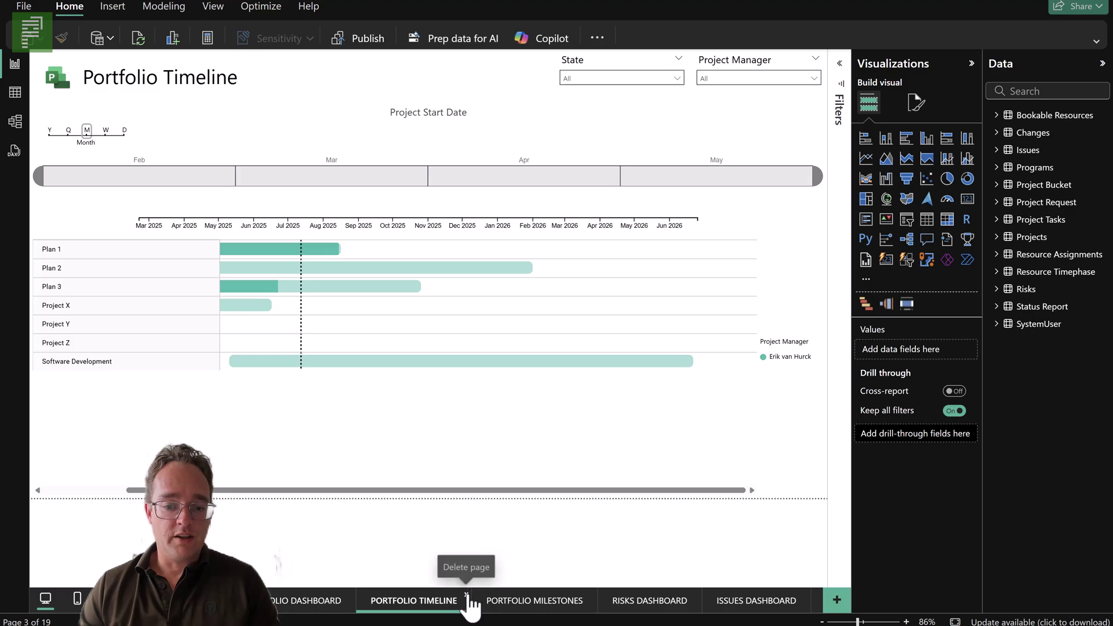
View the Portfolio Milestones page and delete the Risks Dashboard, Issues Dashboard, Changes Dashboard and Status Reports pages.
click(568, 605)
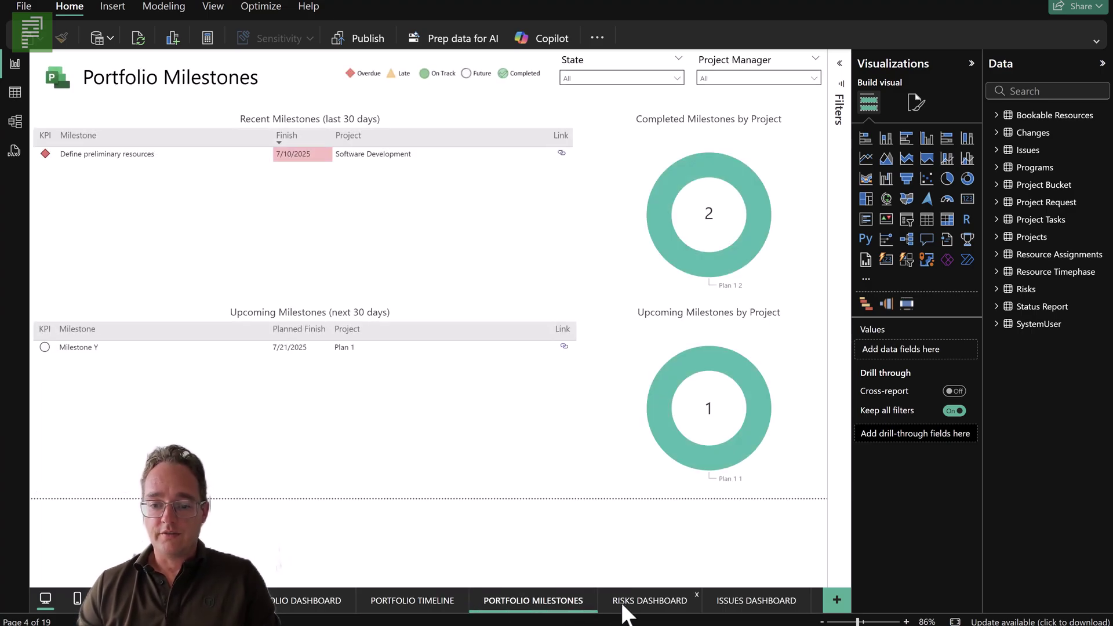
click(650, 601)
click(697, 595)
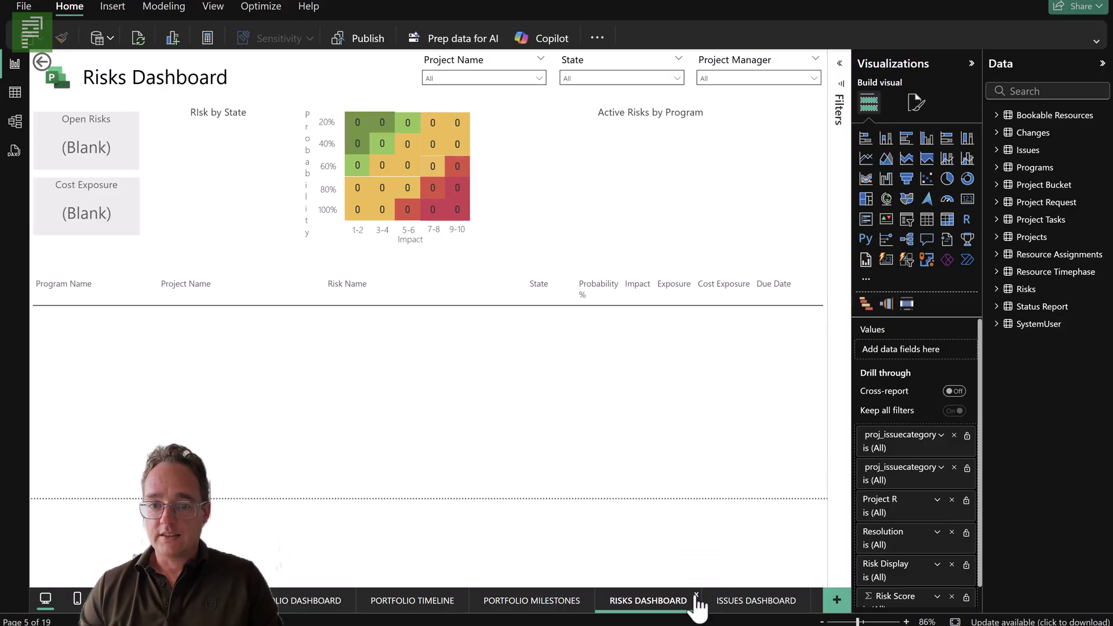
click(676, 333)
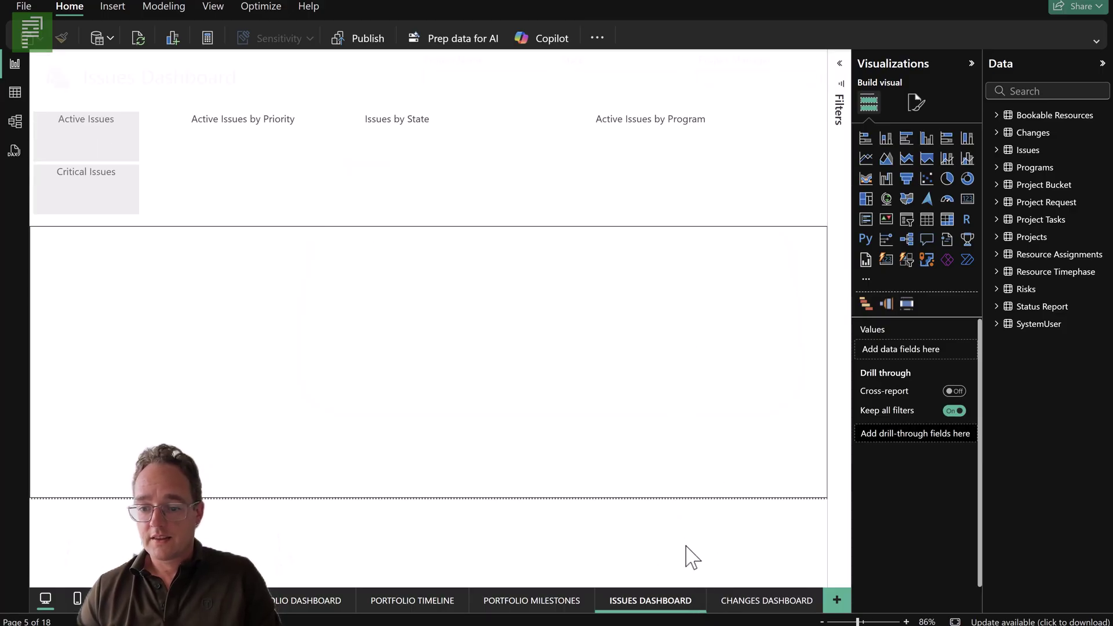
click(699, 597)
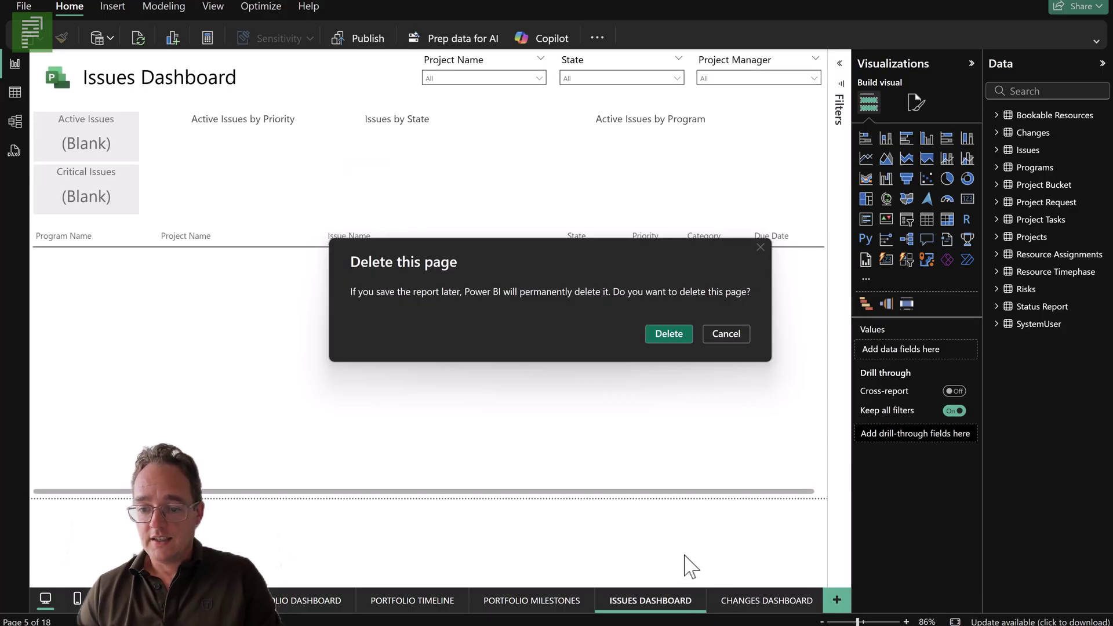
click(673, 341)
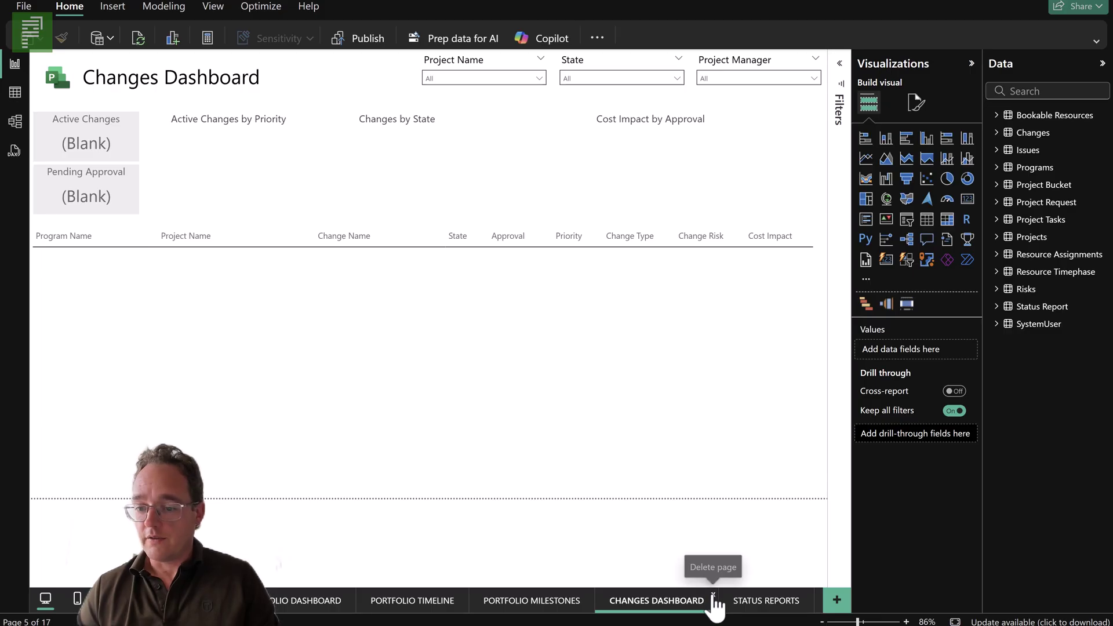
click(713, 595)
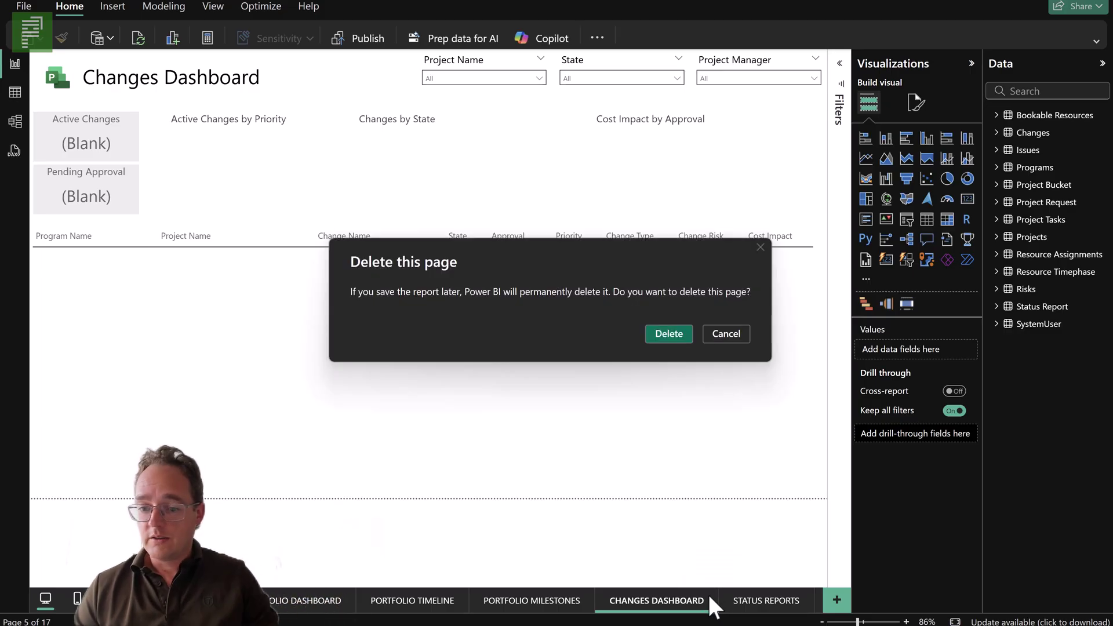
click(688, 329)
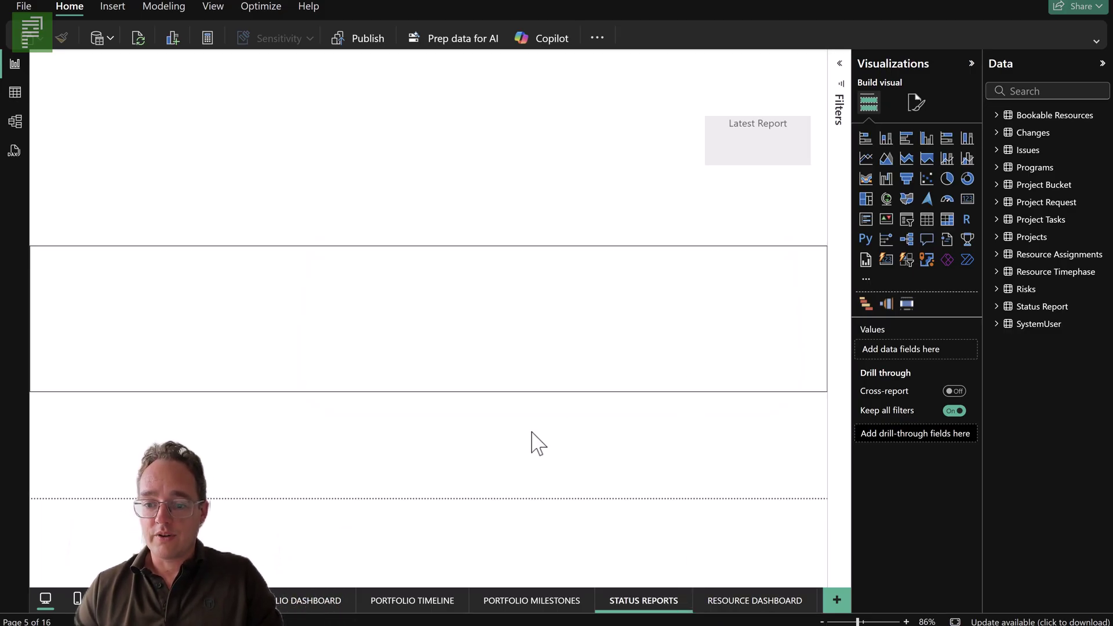
click(688, 595)
click(673, 339)
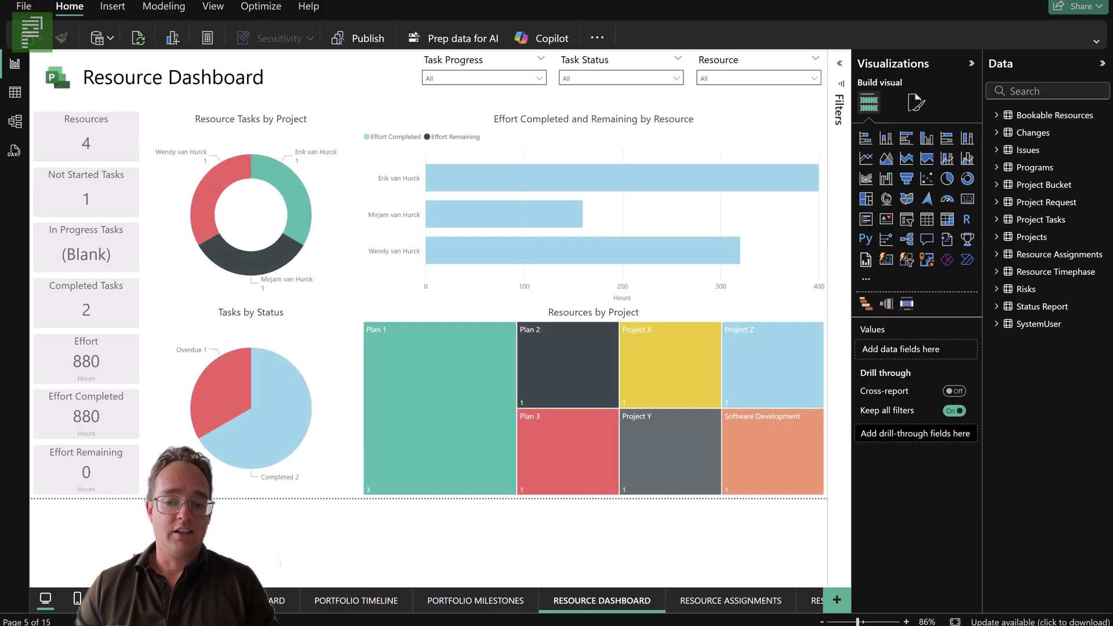
View the Resource Assignments, Resource Allocation and Task Overview pages of the report.
click(99, 601)
click(277, 609)
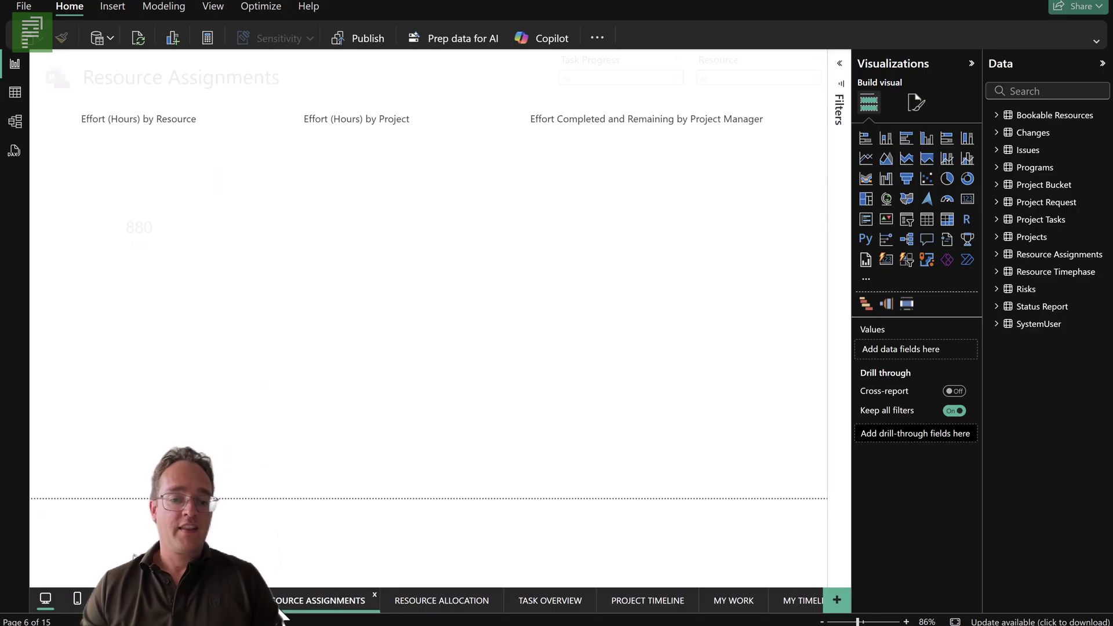
click(413, 603)
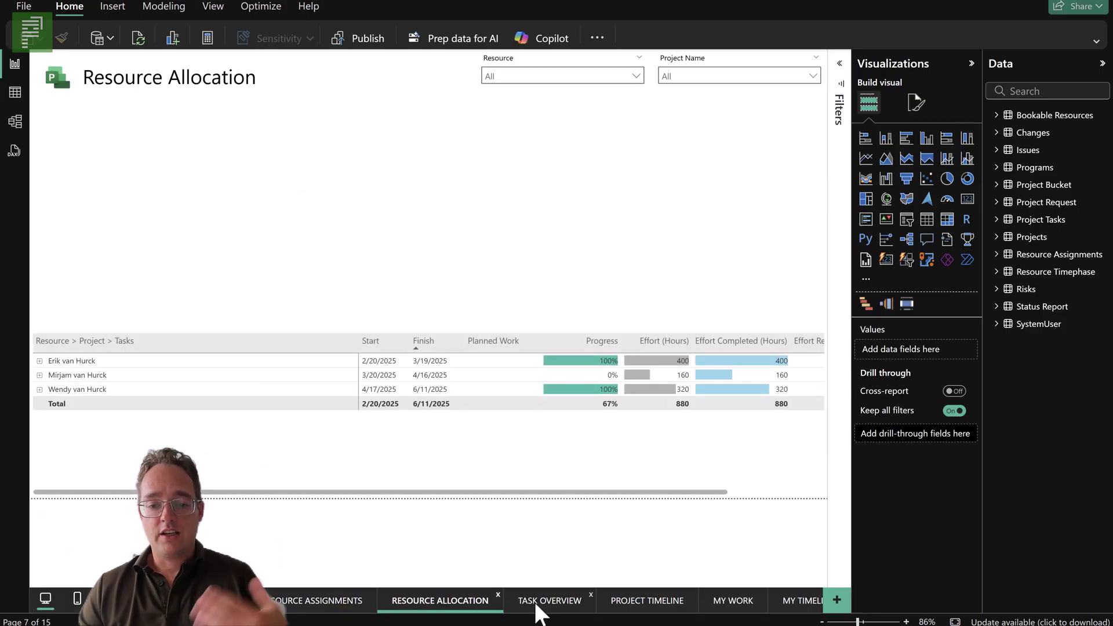
click(539, 607)
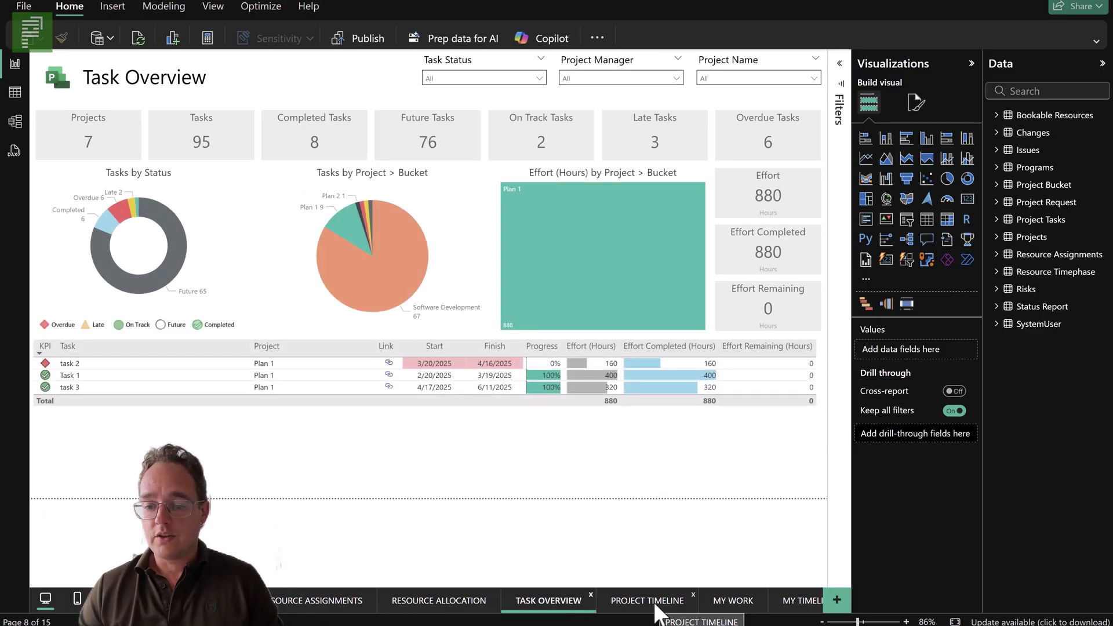
Delete the Project Timeline and My Timeline pages from the report.
click(659, 608)
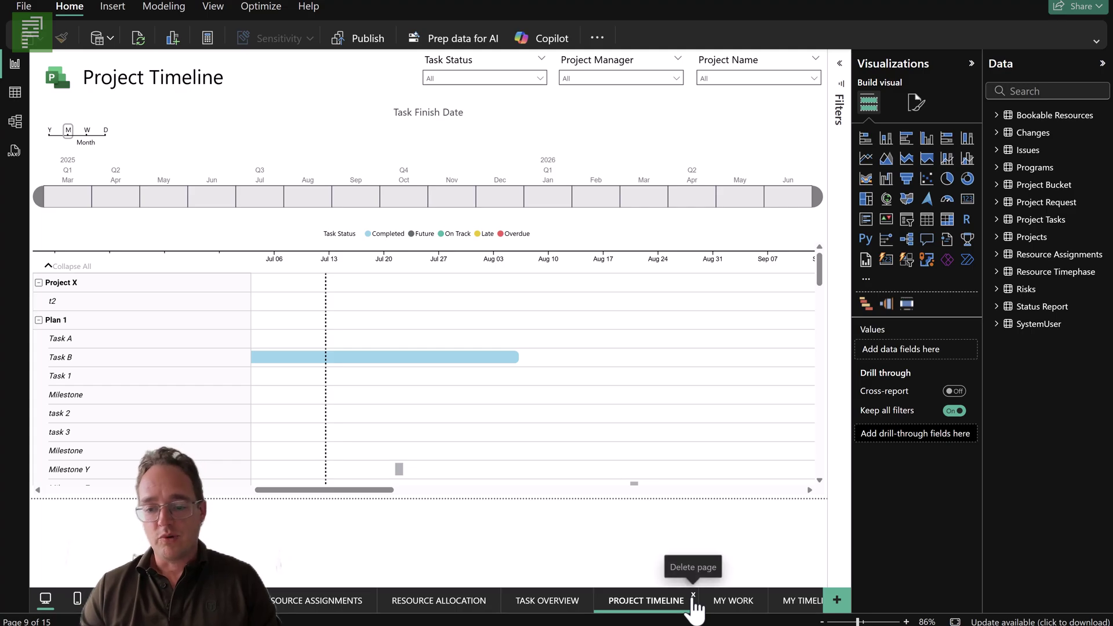
click(693, 596)
click(662, 339)
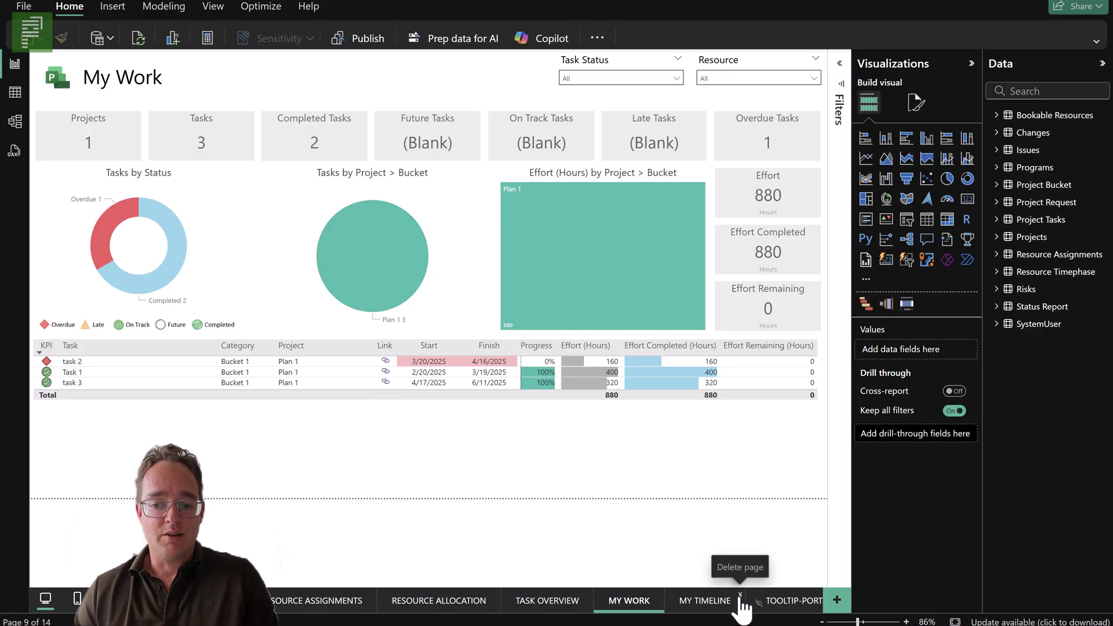
click(741, 596)
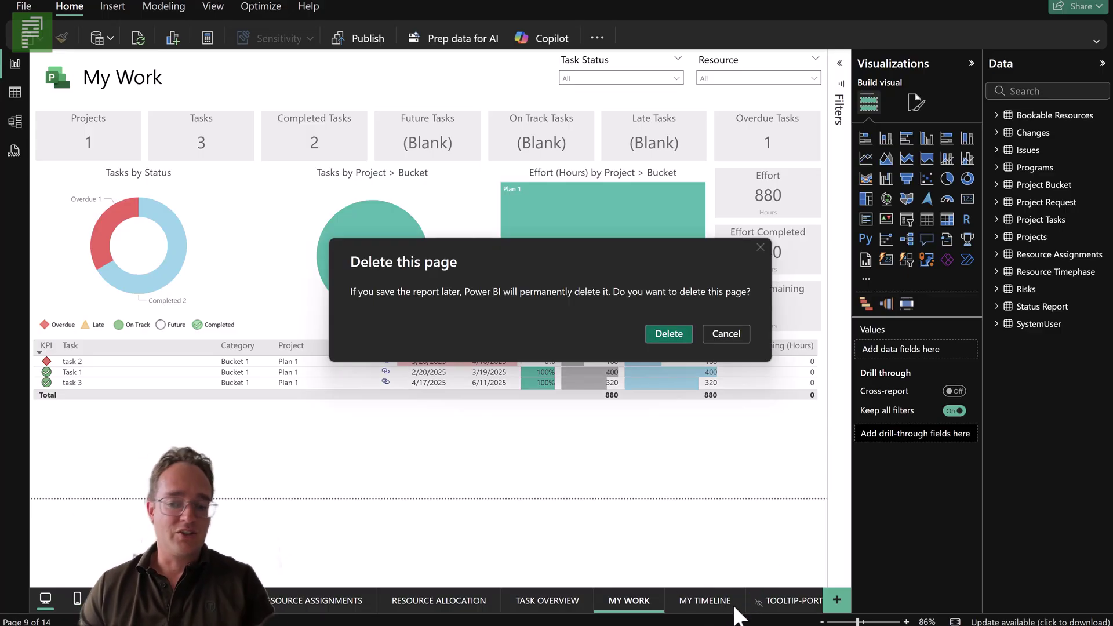
click(669, 334)
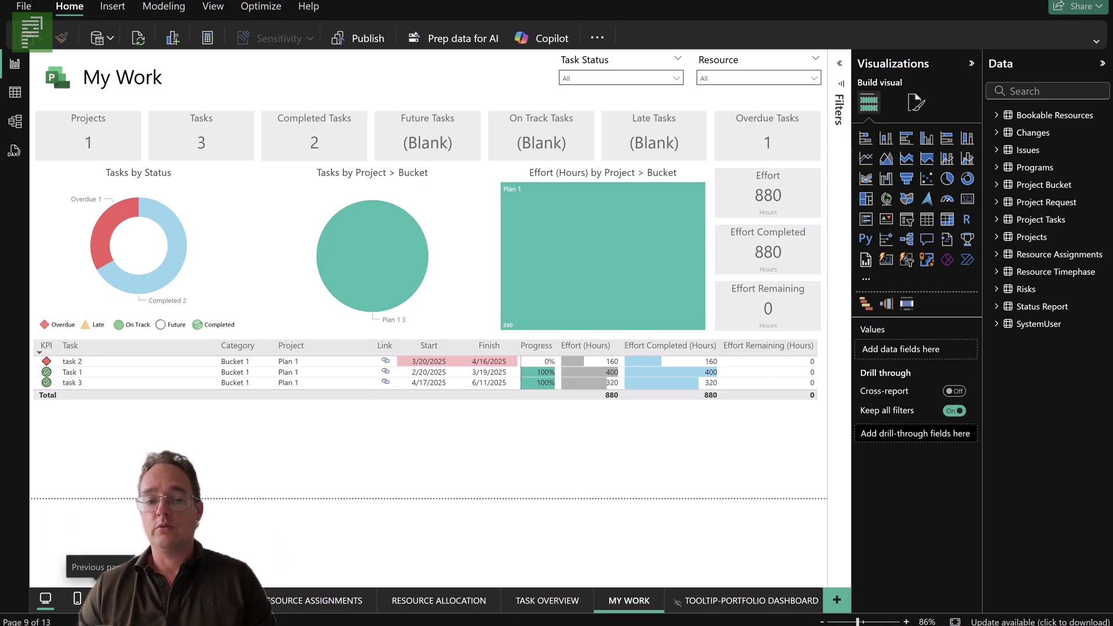
View the Portfolio Health and Resource Dashboard pages, and open the report's query editor.
click(99, 600)
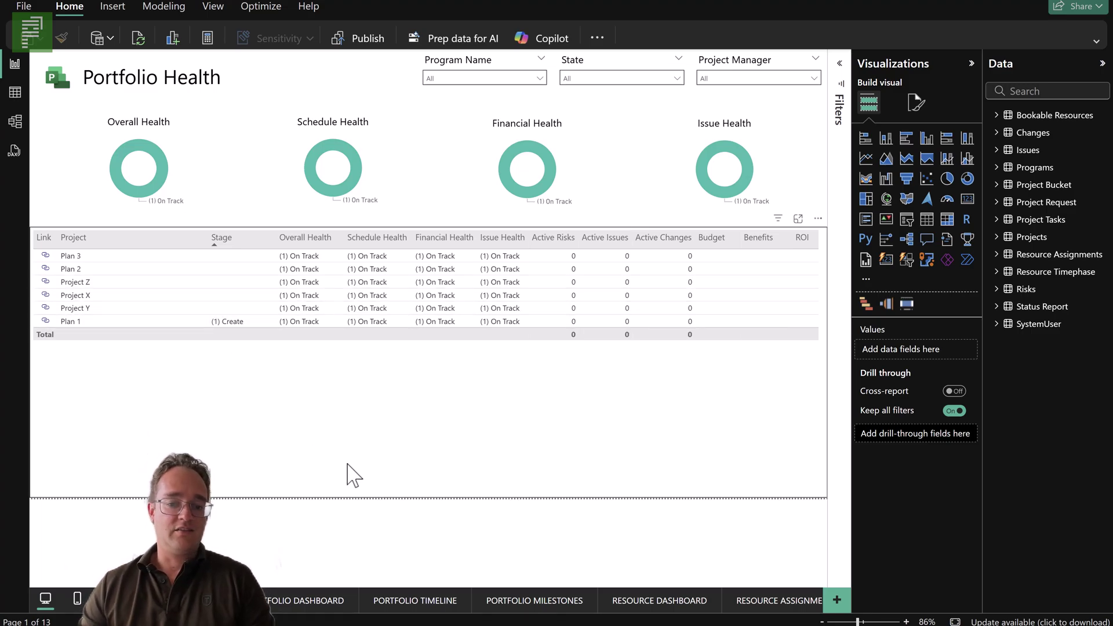
click(660, 594)
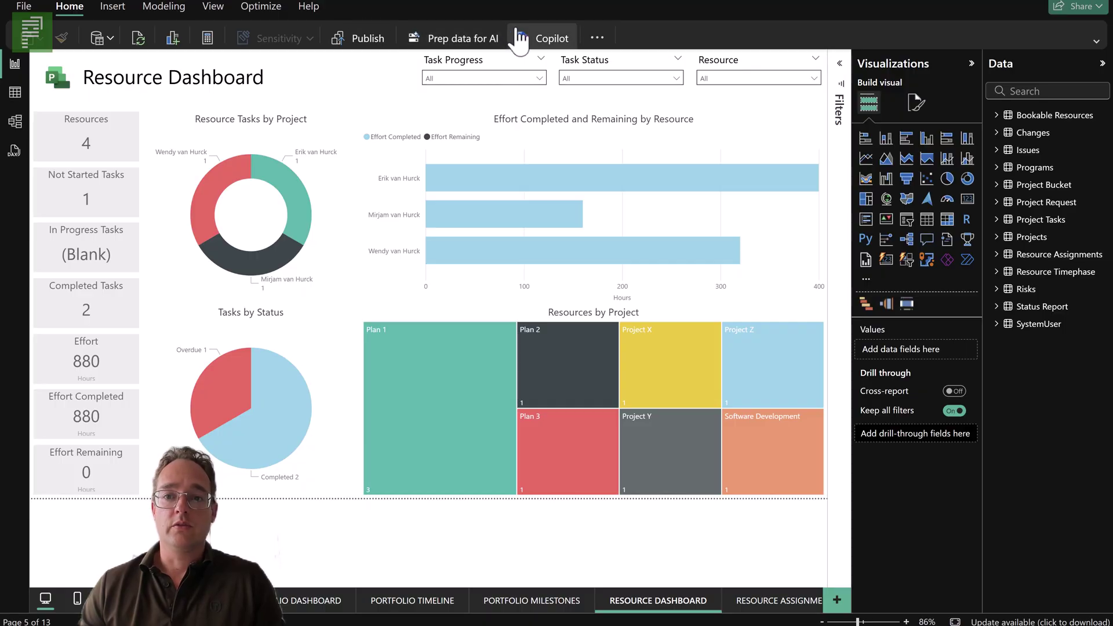
click(596, 36)
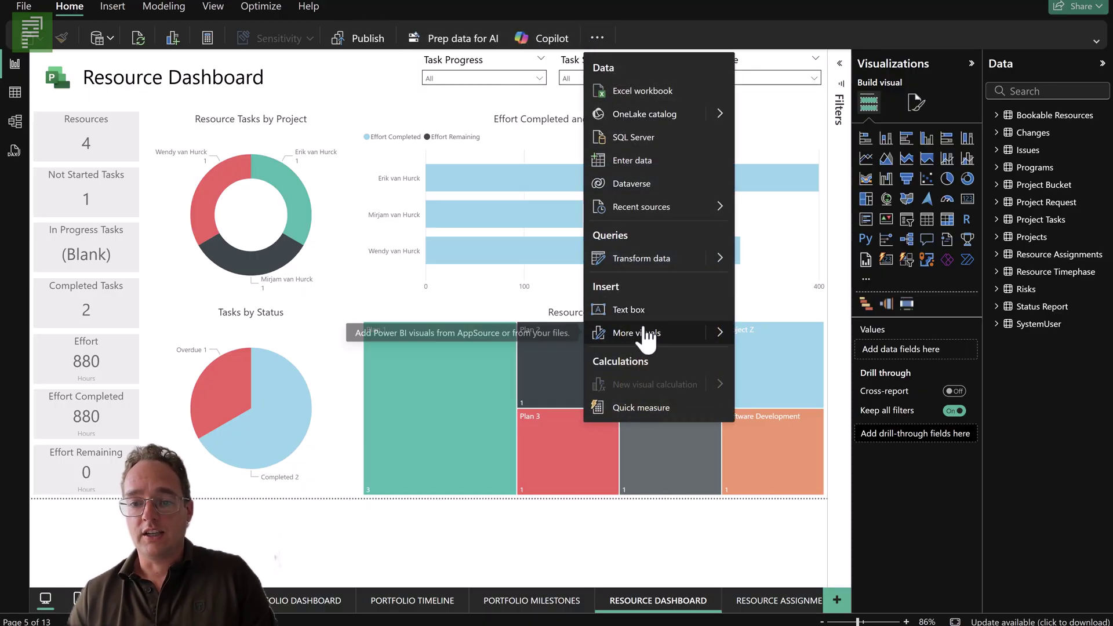
click(641, 259)
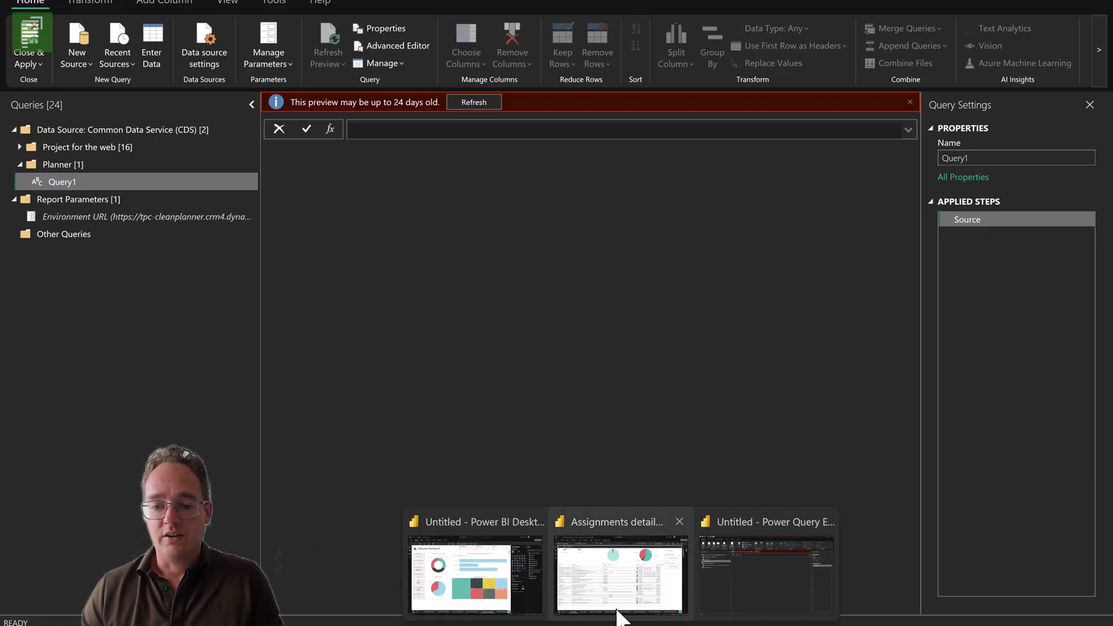
Switch to the "Assignments detail across plans" report and open its query editor in a maximized window.
click(616, 603)
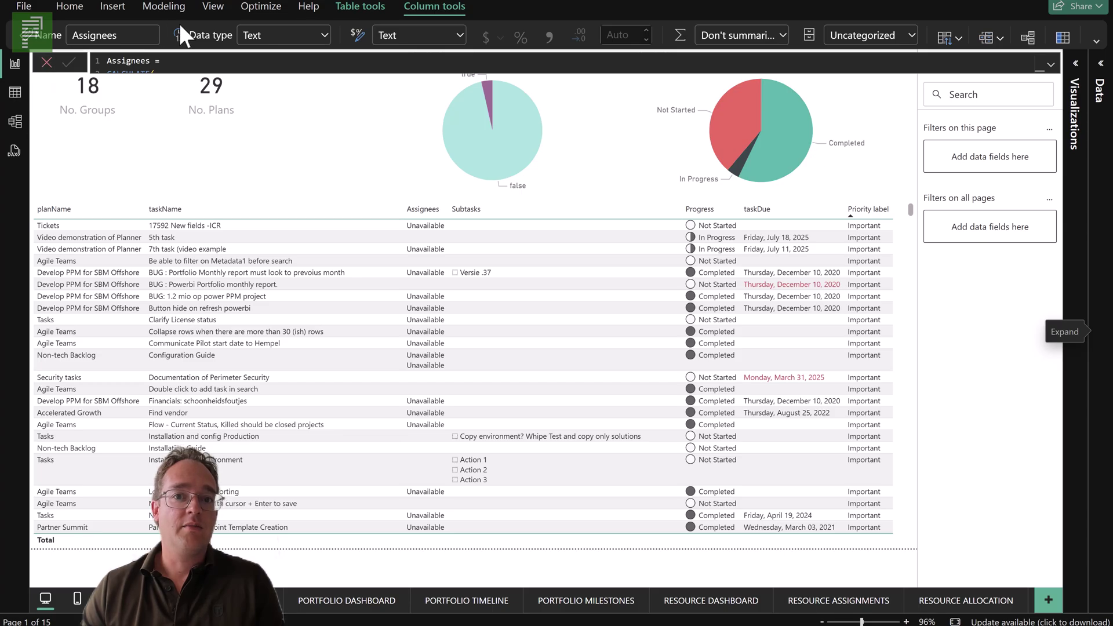
click(70, 16)
click(597, 40)
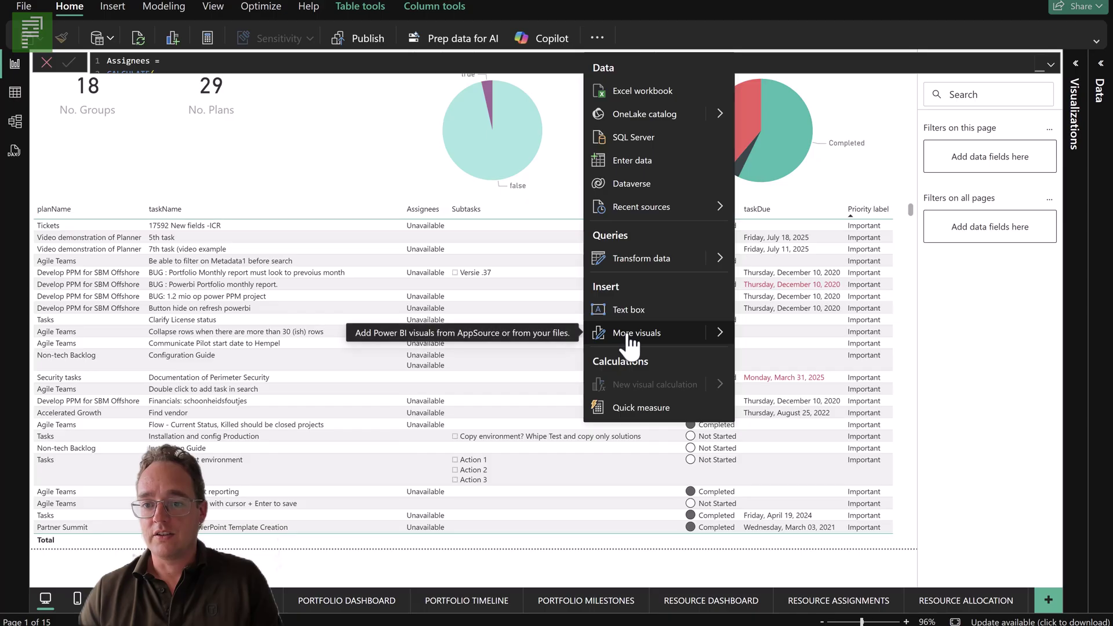
click(637, 262)
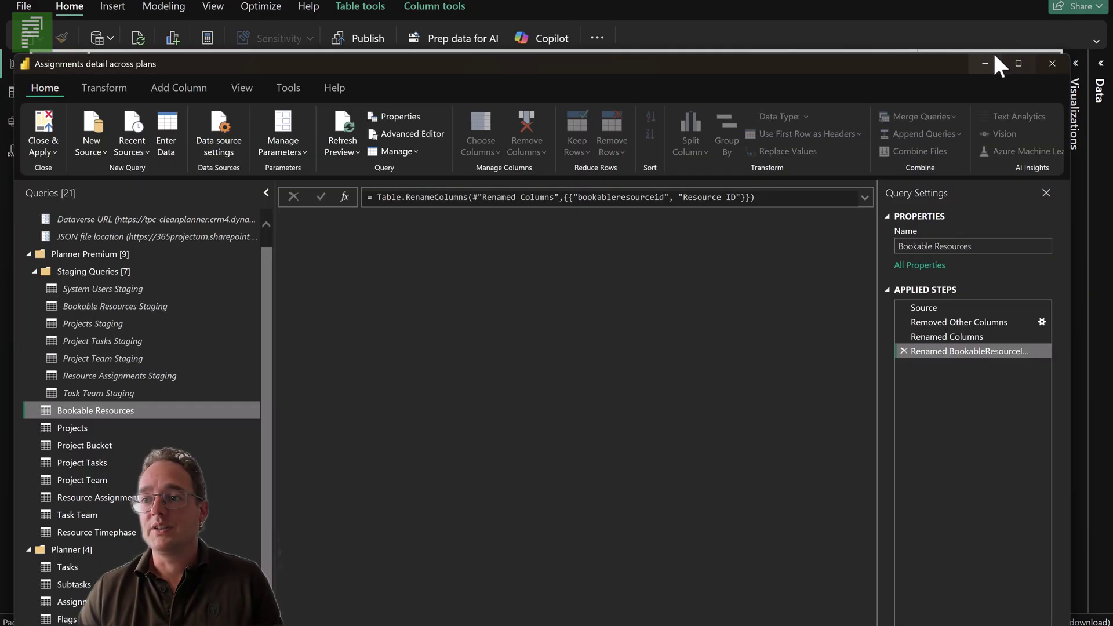
click(1019, 64)
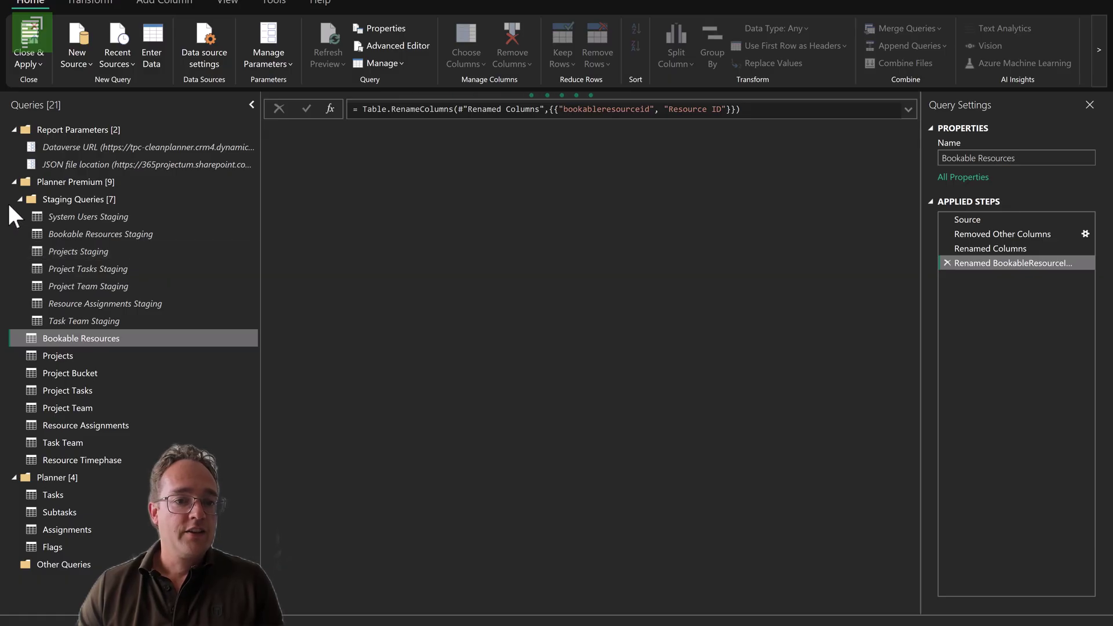
Examine the queries in the Planner Premium and Planner groups, leaving only the Staging Queries group collapsed.
click(12, 184)
click(14, 182)
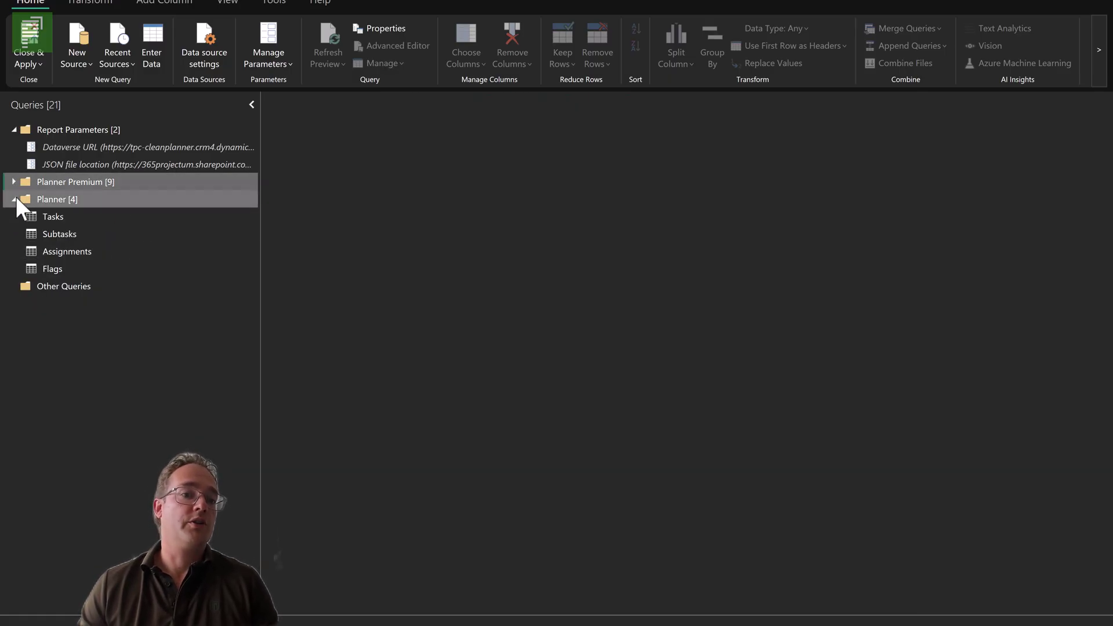
click(16, 196)
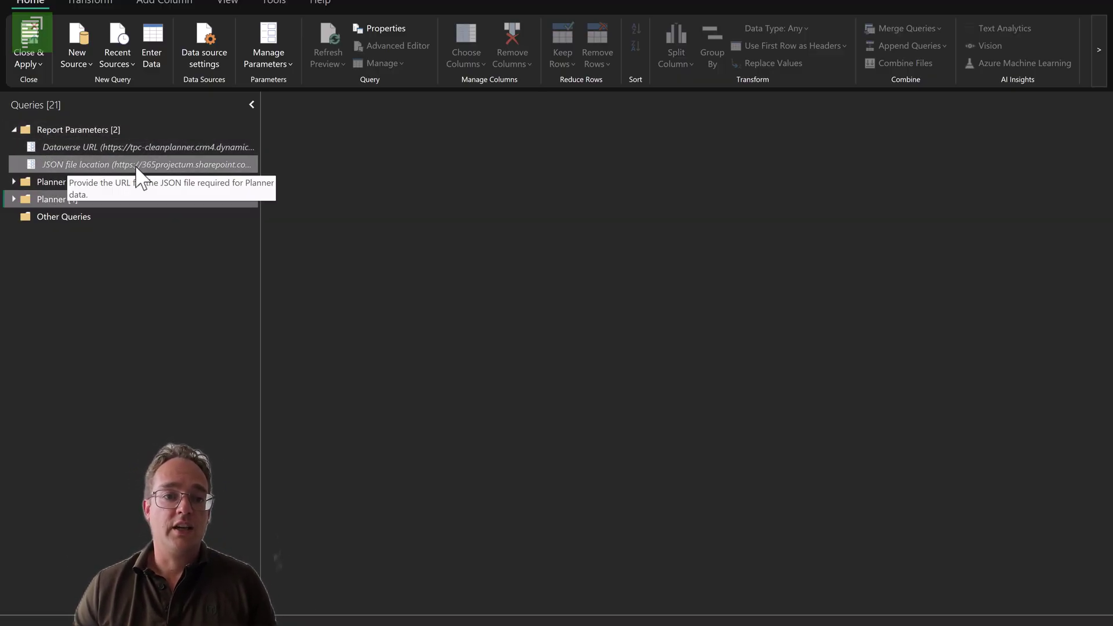
click(12, 196)
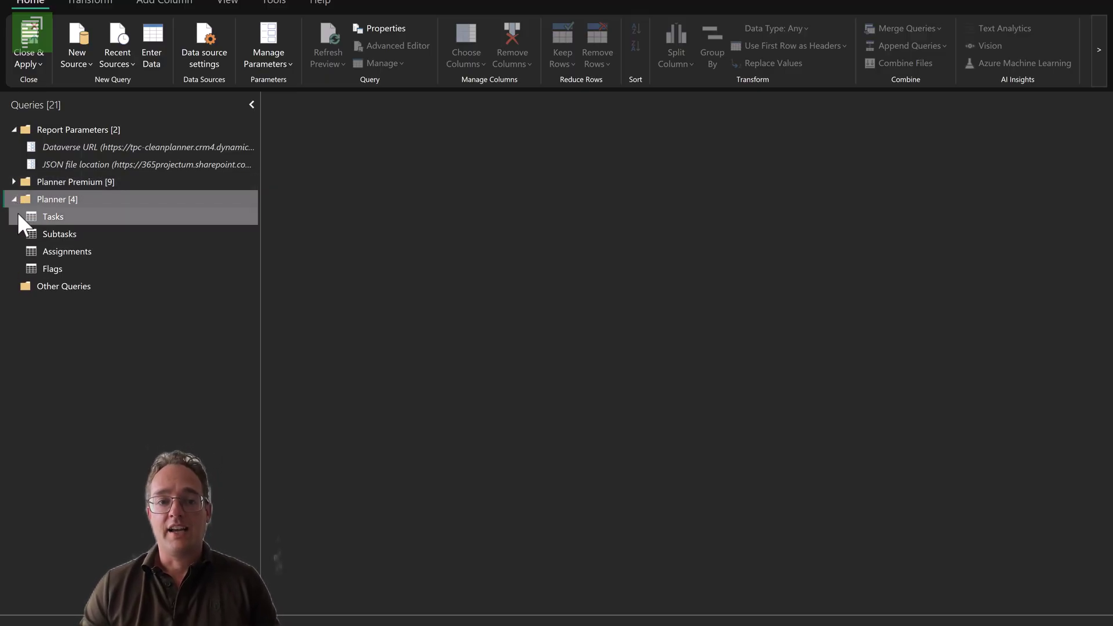
click(13, 182)
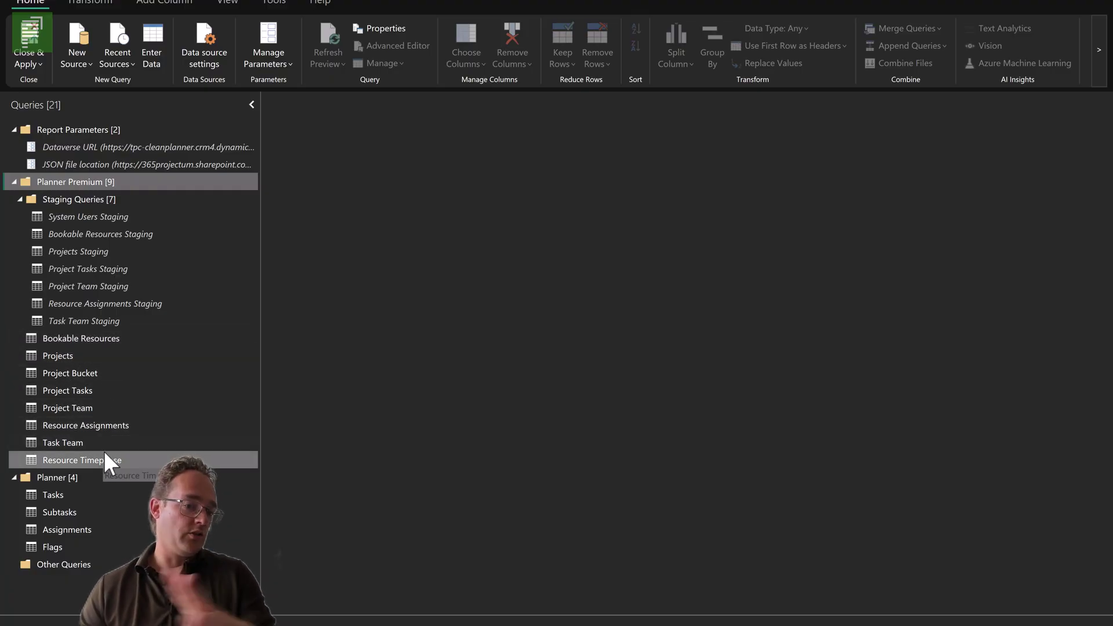
click(19, 199)
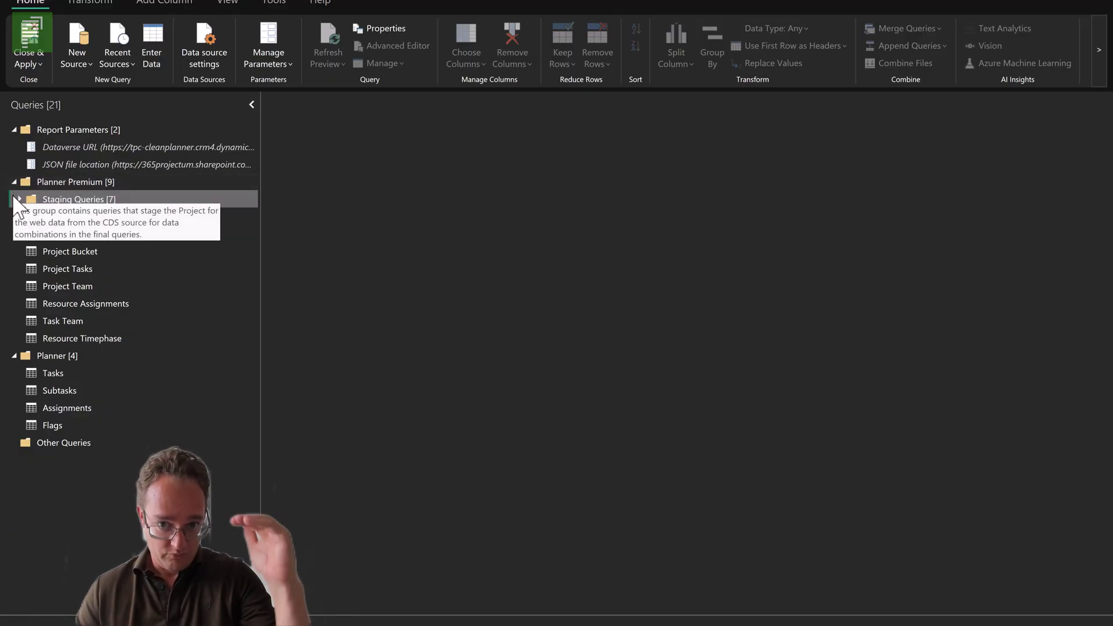
Inspect the Source, Converted to Table and Expanded Column1 steps of the Tasks query, including the expanded columns.
click(47, 378)
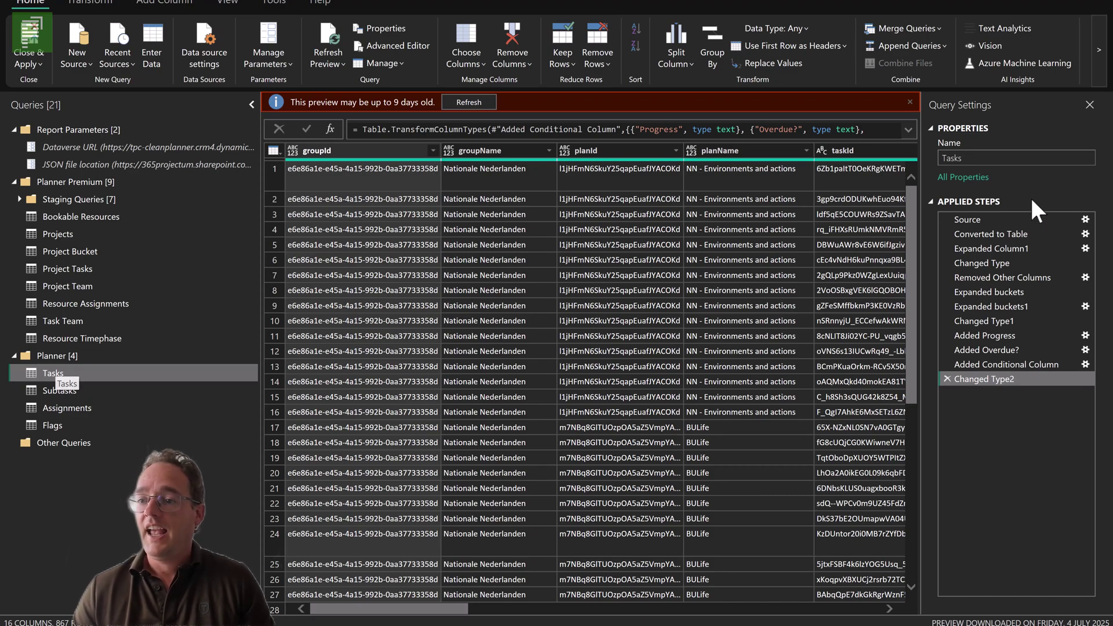
click(1021, 220)
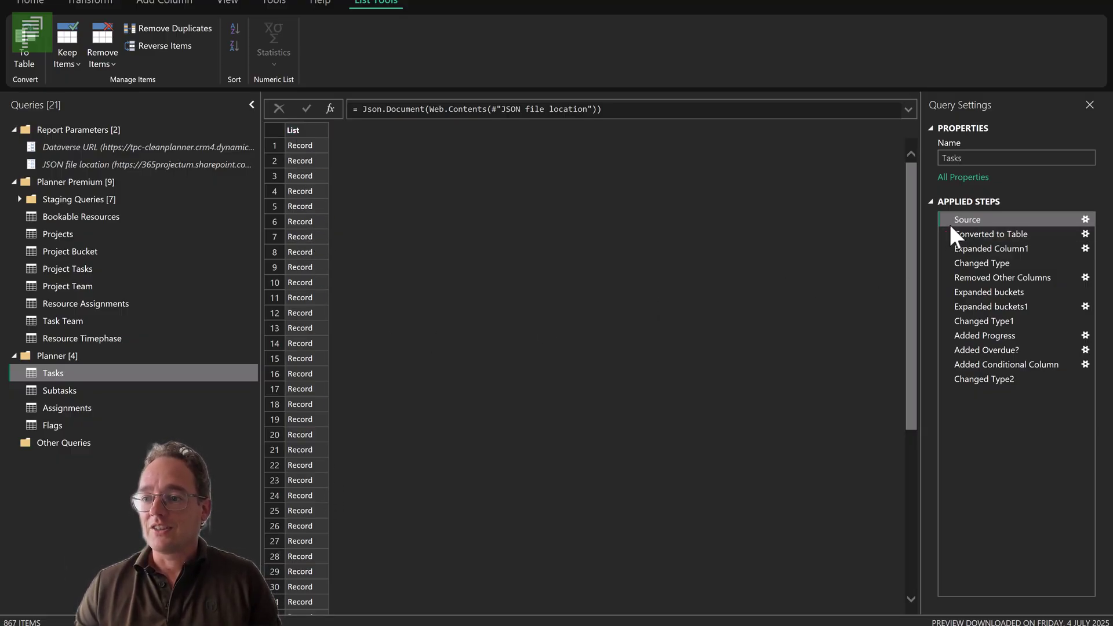
click(1006, 233)
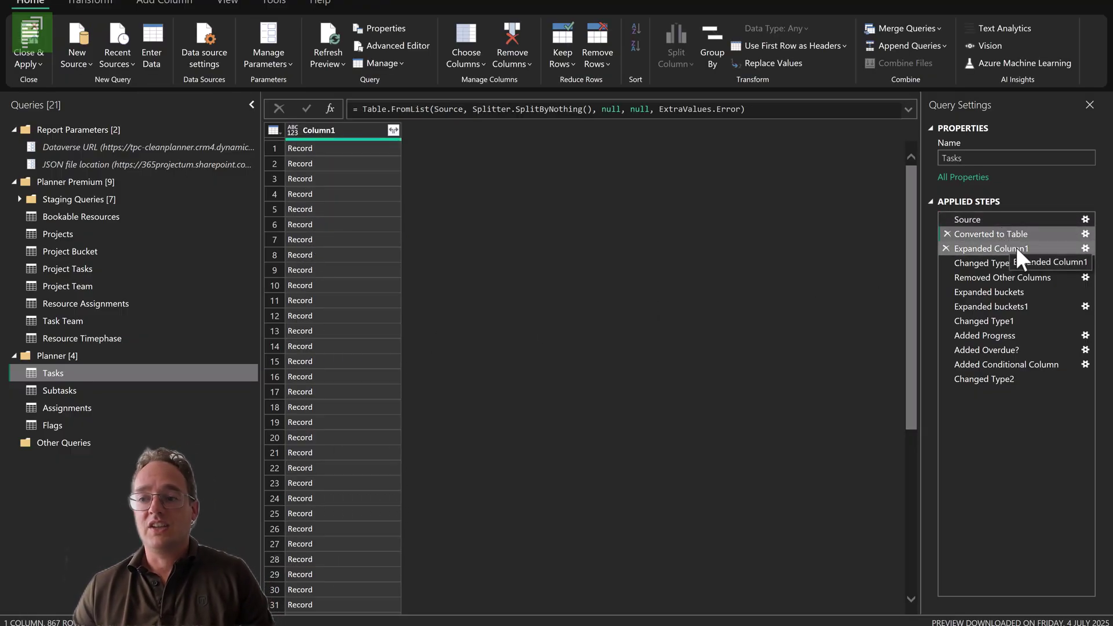
click(1021, 248)
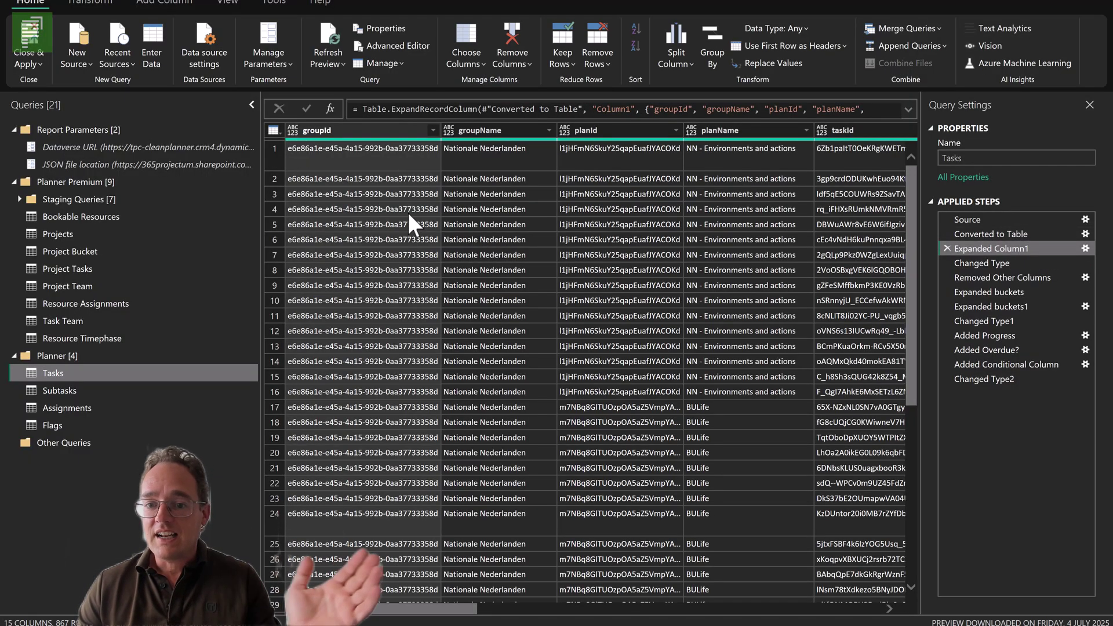
scroll(413, 218, right, 3)
scroll(415, 218, left, 3)
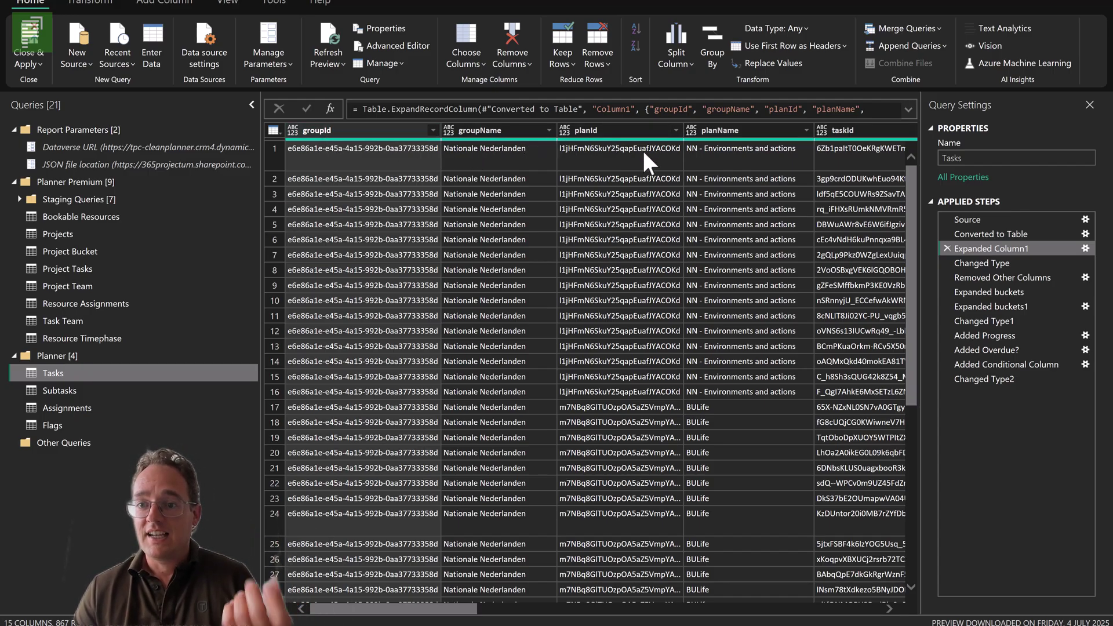
scroll(808, 158, right, 10)
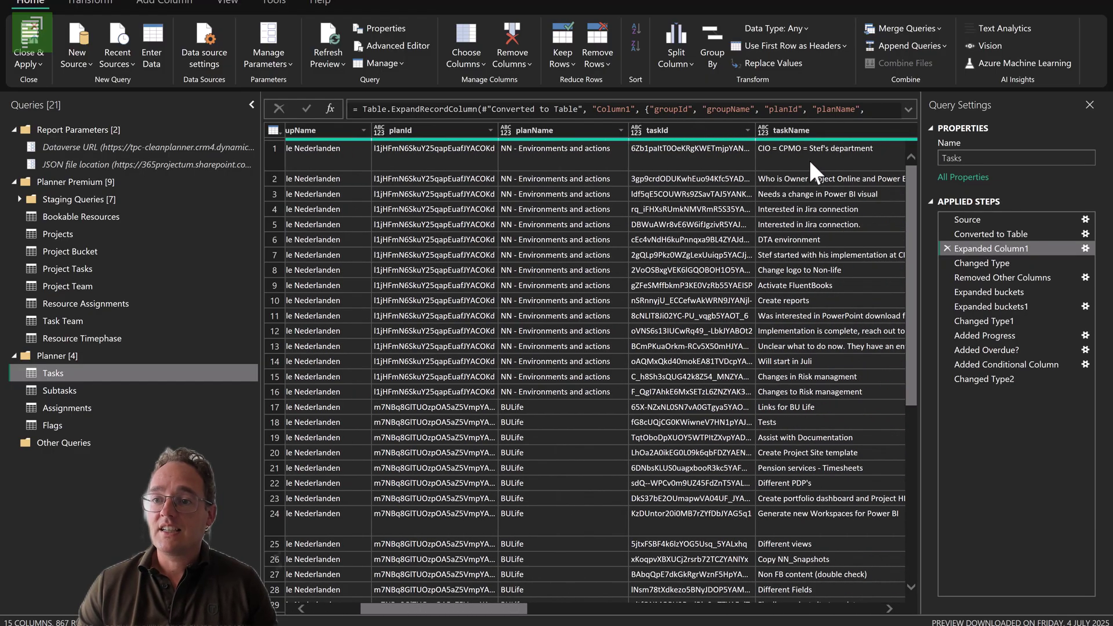
scroll(806, 161, right, 3)
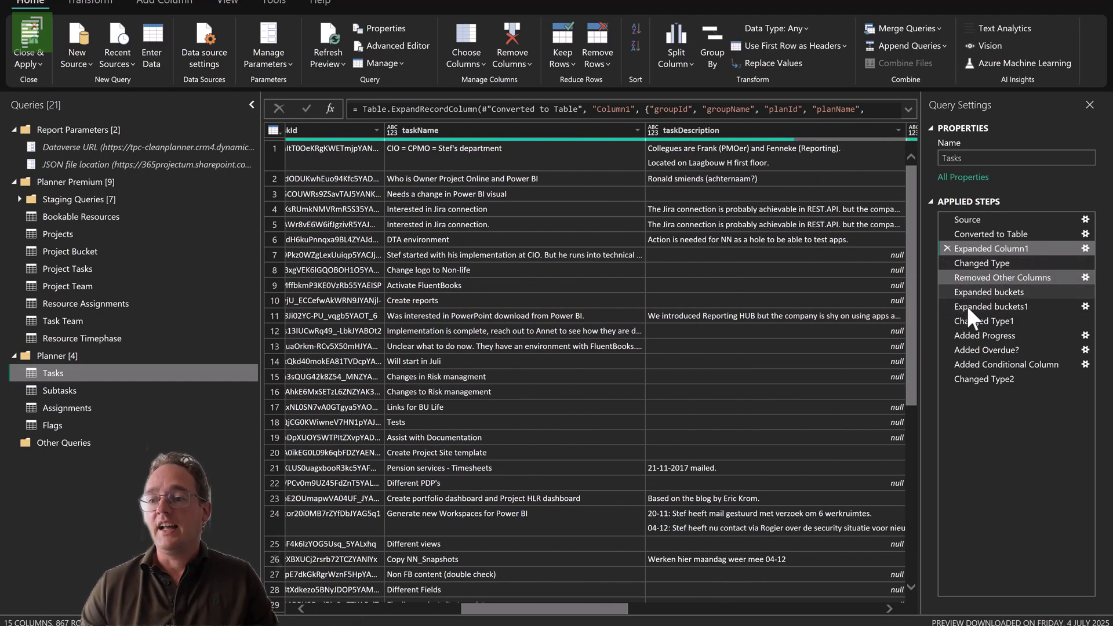
Review the Tasks query's columns at the Changed Type2 step, through to Progress, Overdue? and Priority label.
click(980, 380)
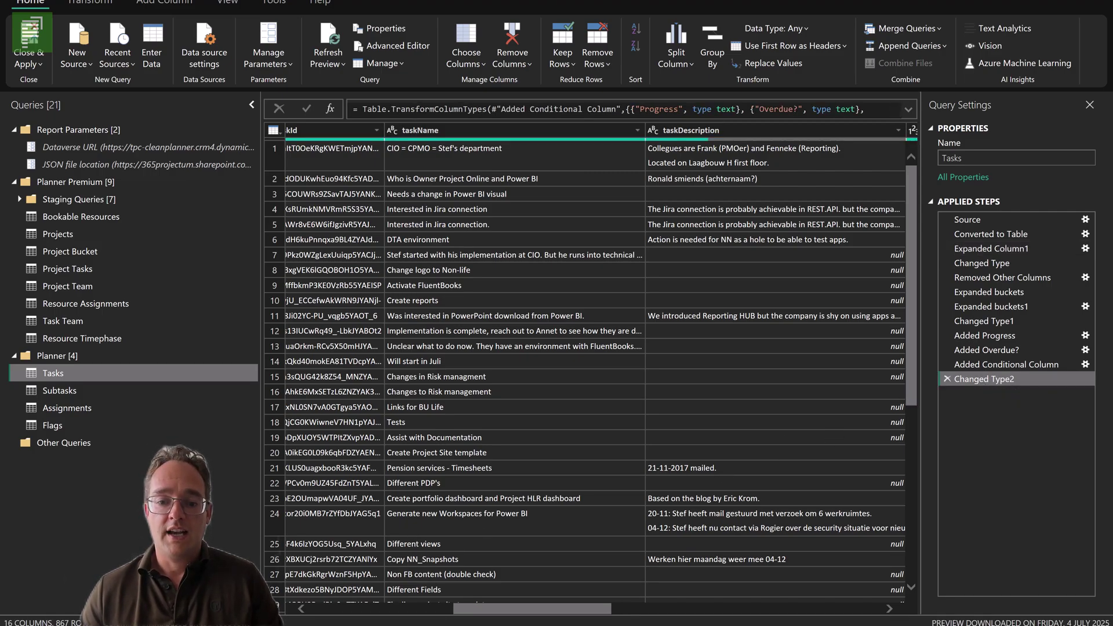
drag(497, 610, 810, 617)
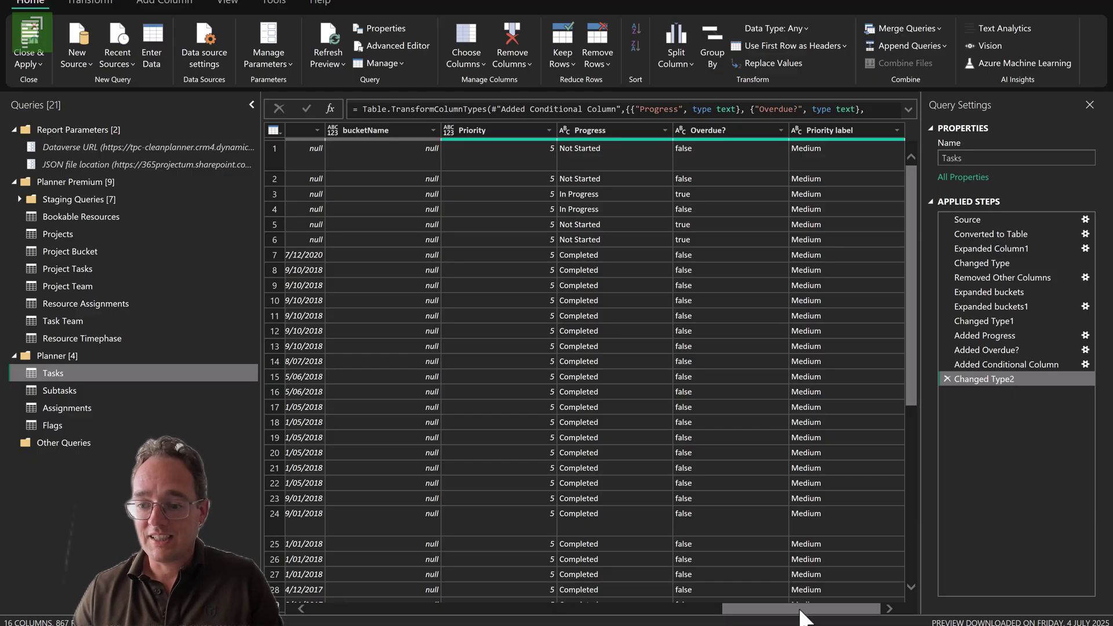
drag(794, 609, 342, 609)
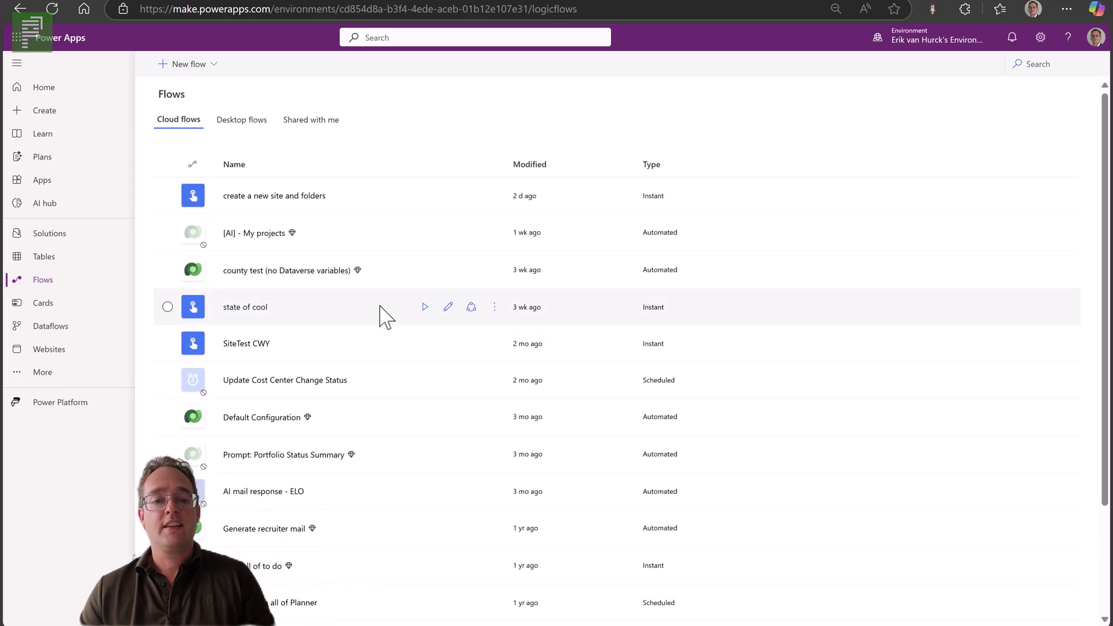
Find "Flow to grab all of Planner" among the cloud flows in Power Apps and view its details and run history.
scroll(353, 450, down, 1)
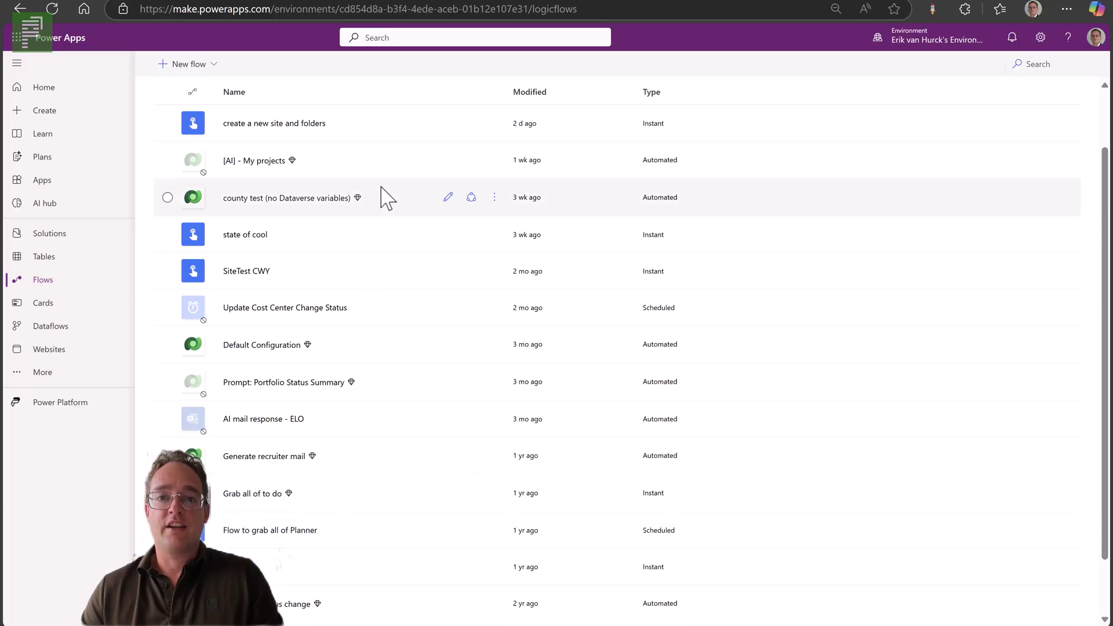
click(238, 530)
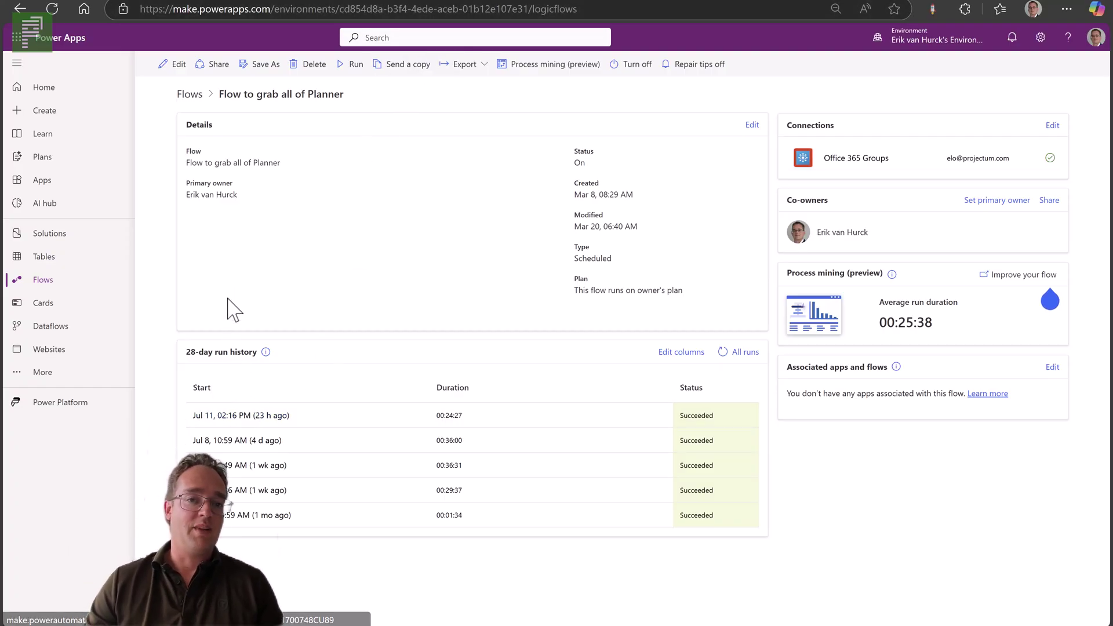
right_click(238, 78)
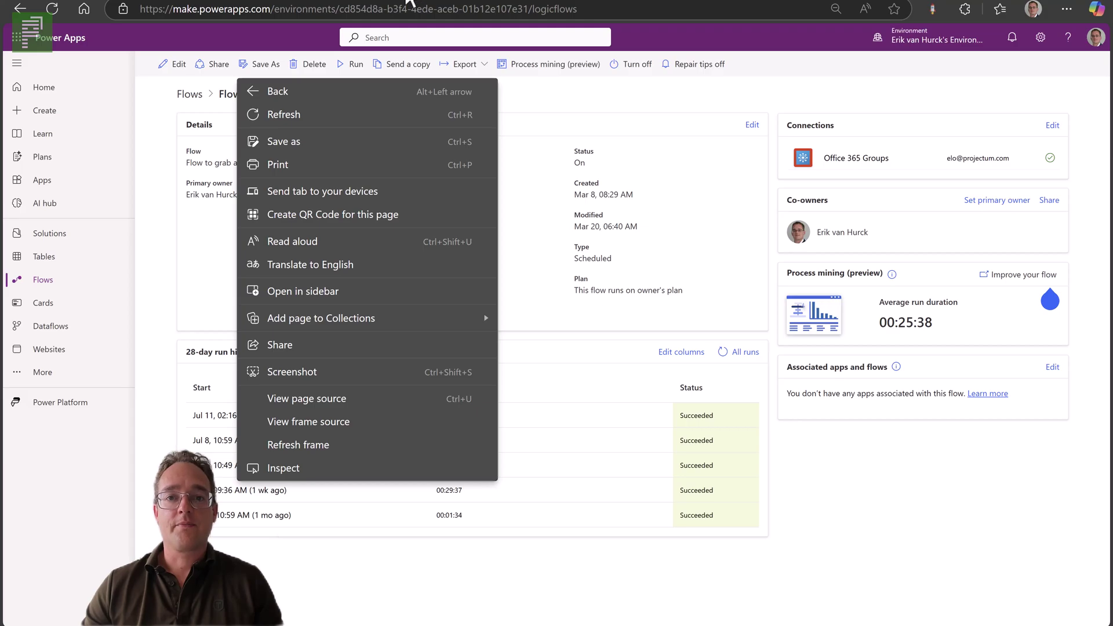
key(Escape)
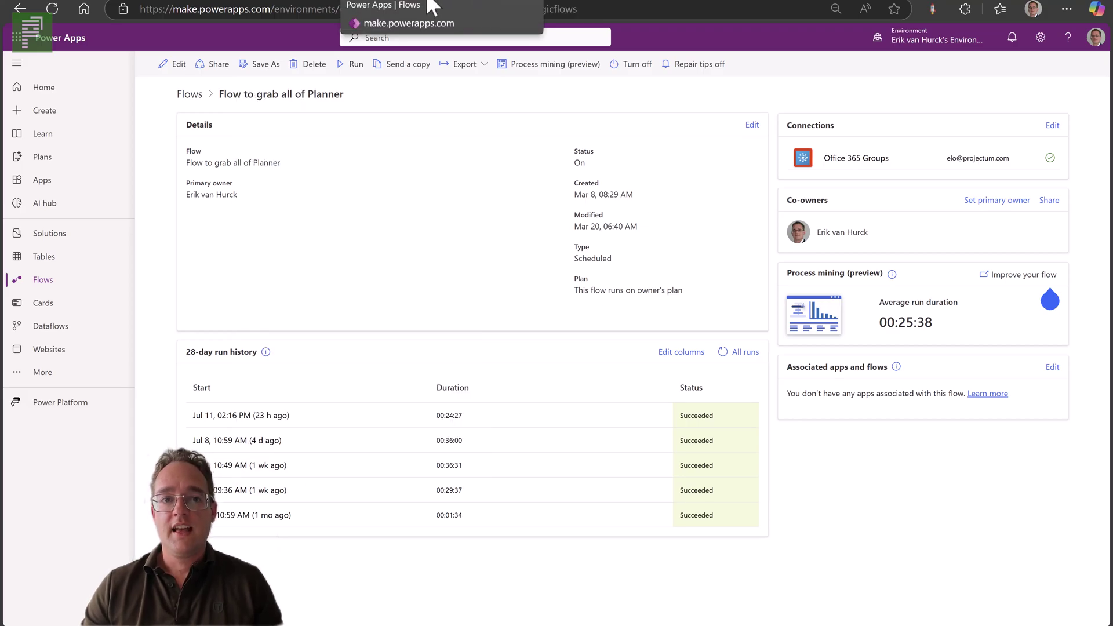
click(141, 2)
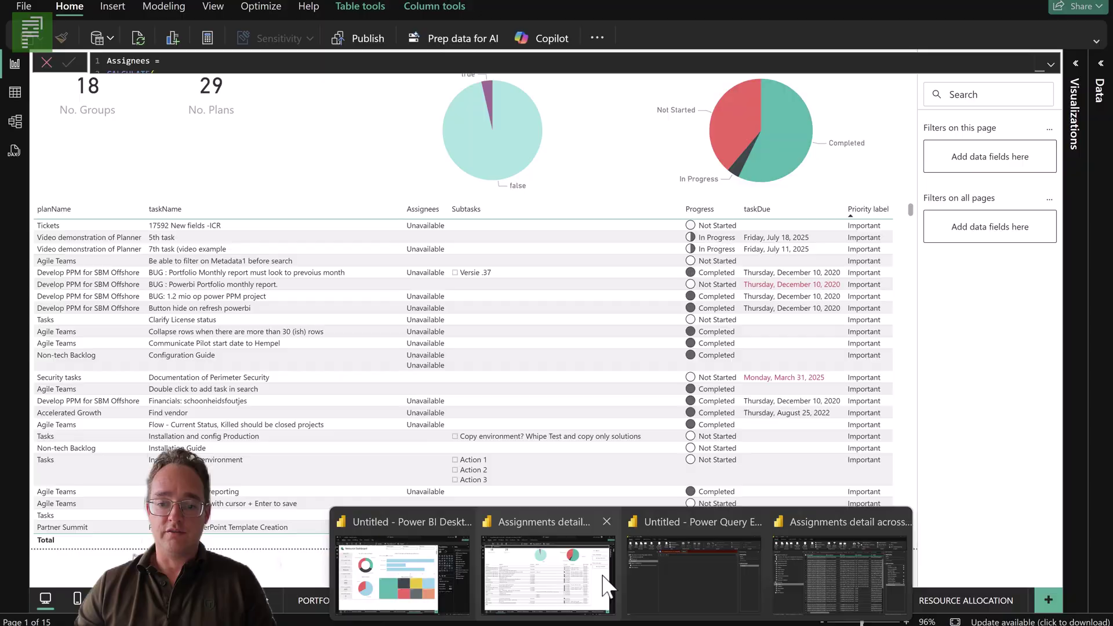
Return to the "Assignments detail across plans" report, review its Dataverse URL and JSON file location parameters, and dismiss them without changes.
click(600, 587)
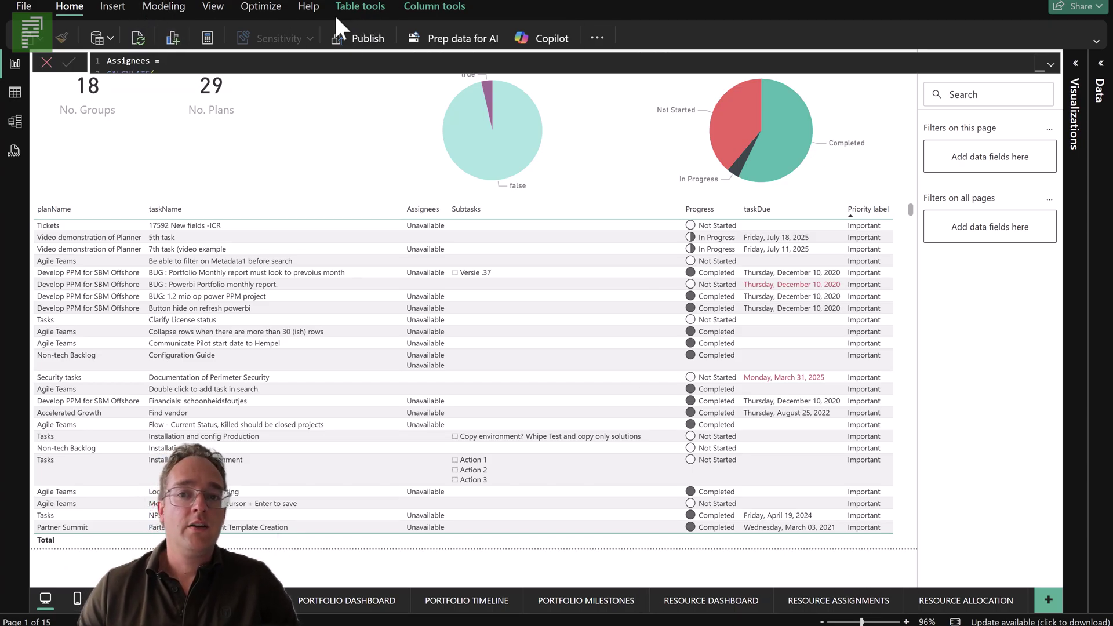
click(597, 40)
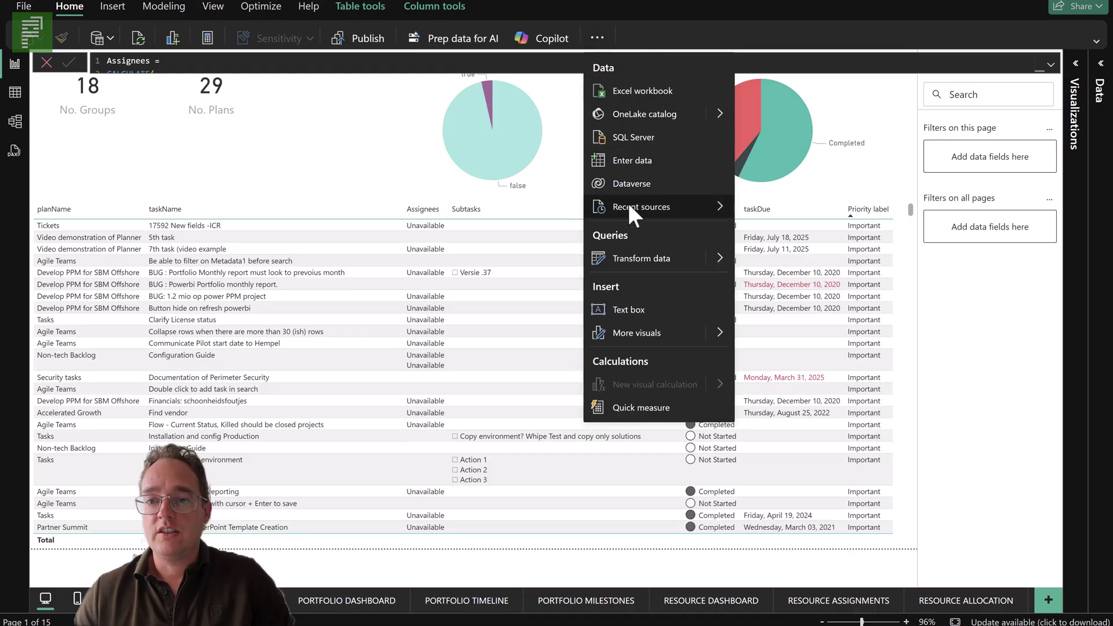
mouse_move(725, 266)
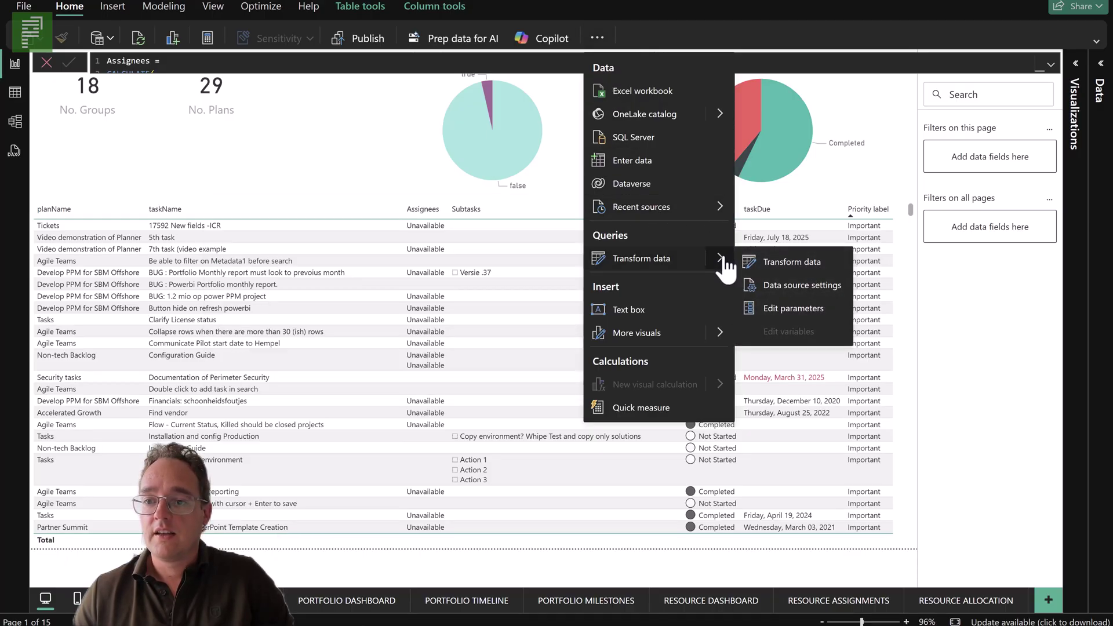
click(801, 307)
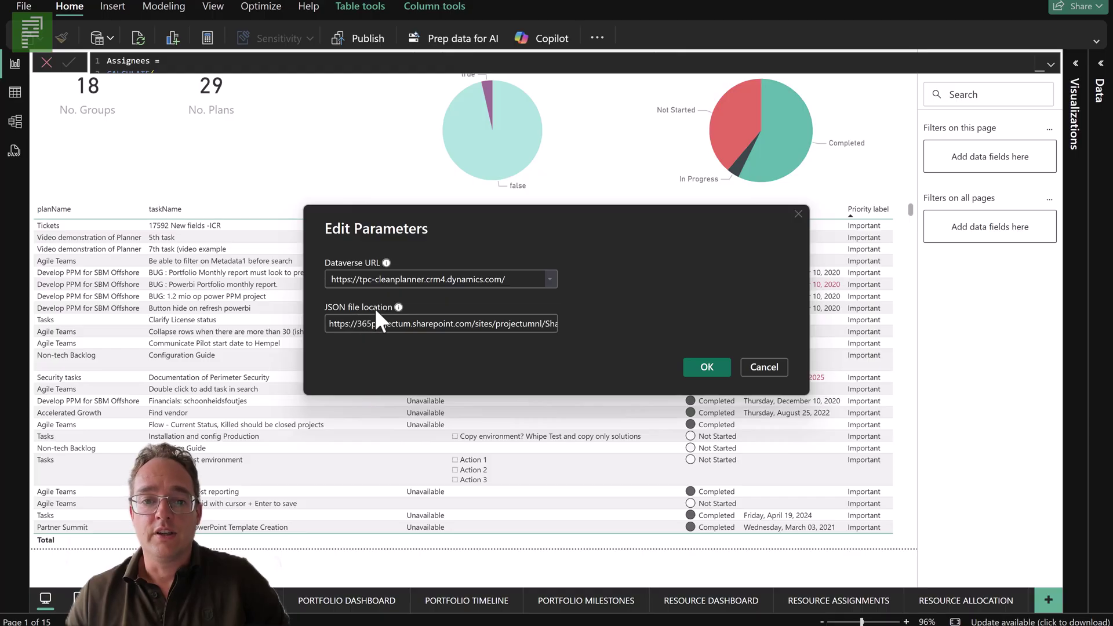
mouse_move(399, 308)
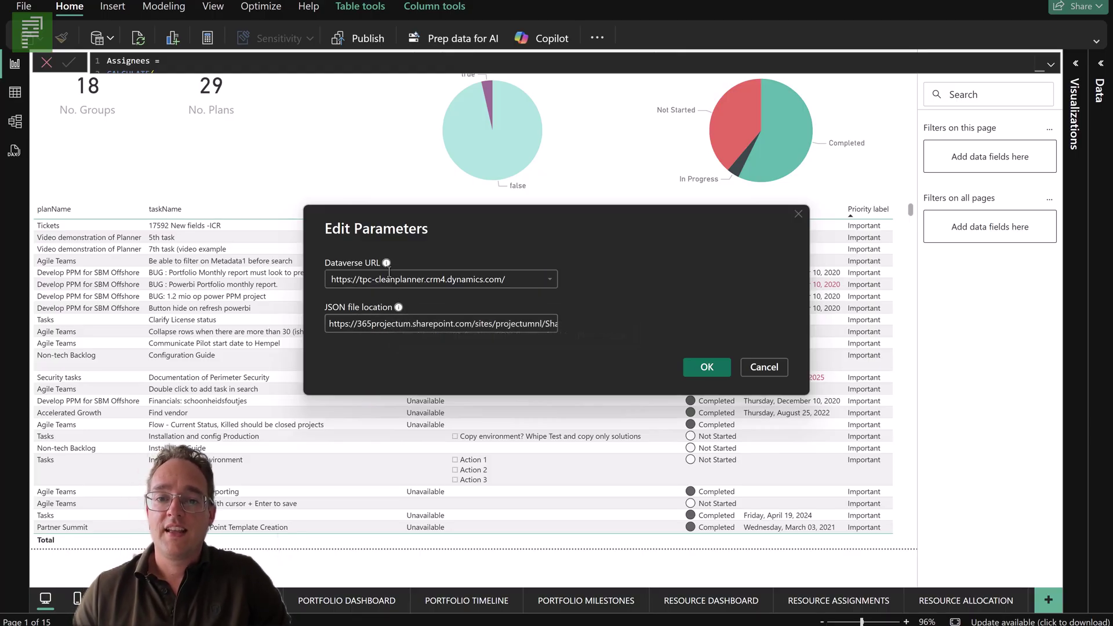
mouse_move(385, 262)
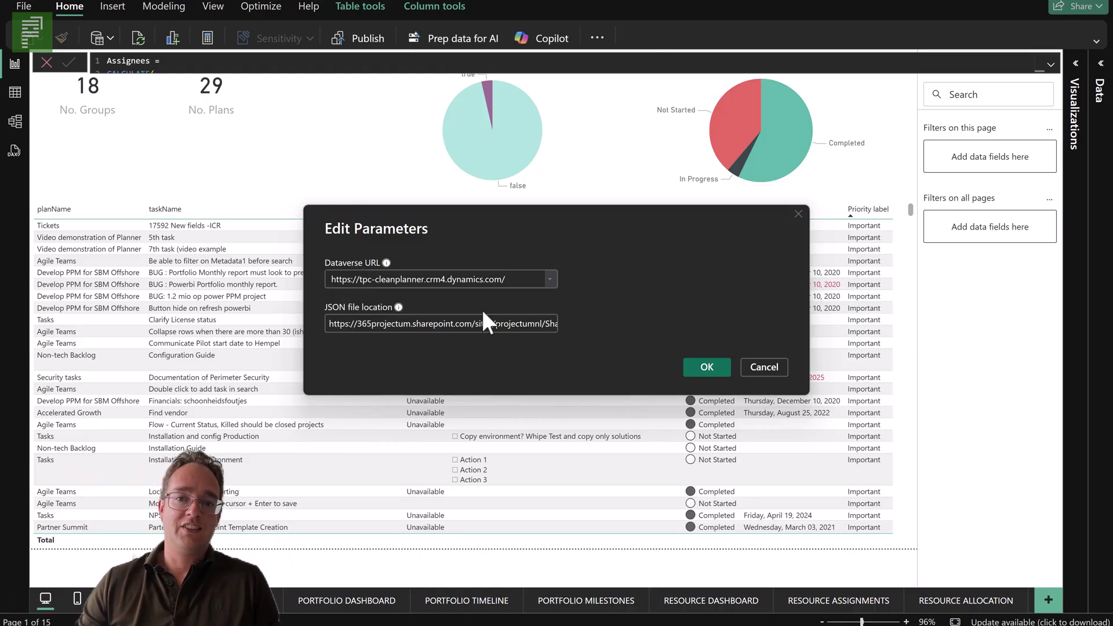
click(760, 369)
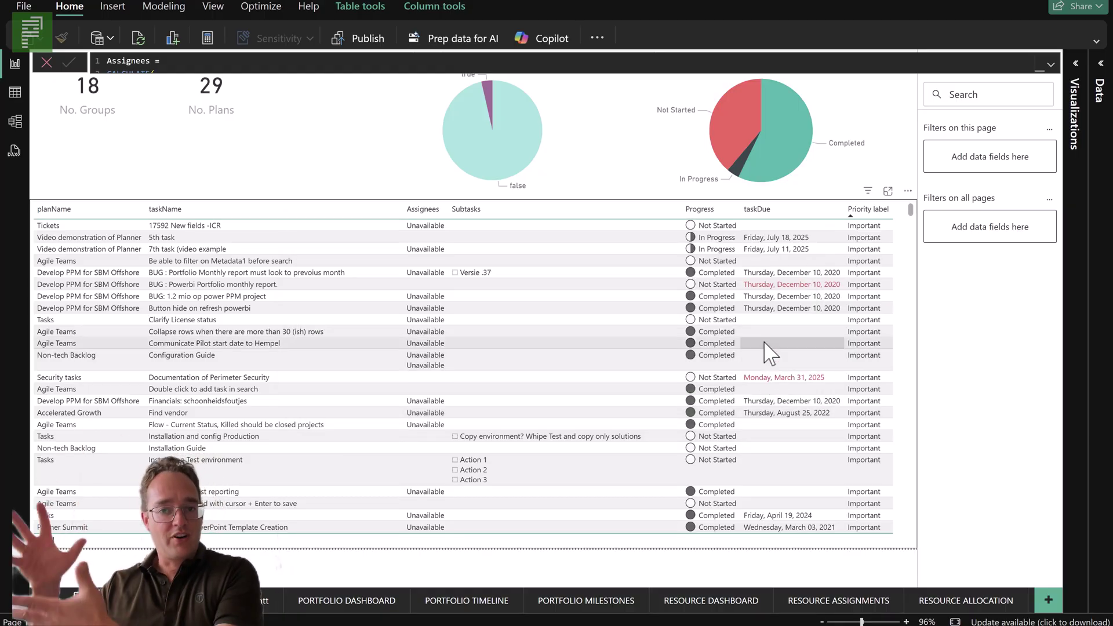